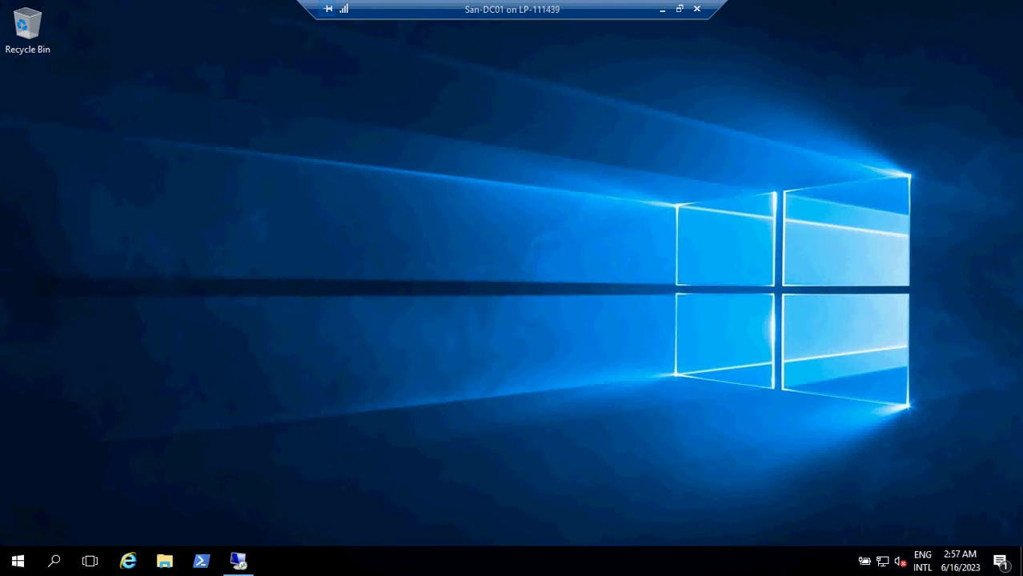
Open File Explorer from the taskbar so it shows Quick access.
{"action": "left_click", "coordinate": [164, 561]}
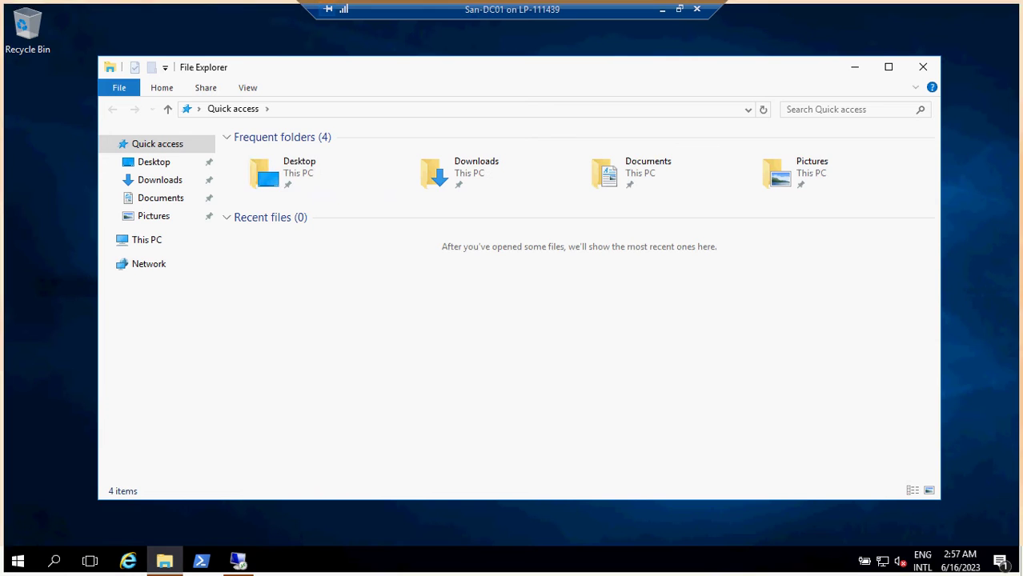
Clear a partly typed \\ address, then bring up an administrator PowerShell console beside Explorer.
{"action": "key", "text": "alt+d"}
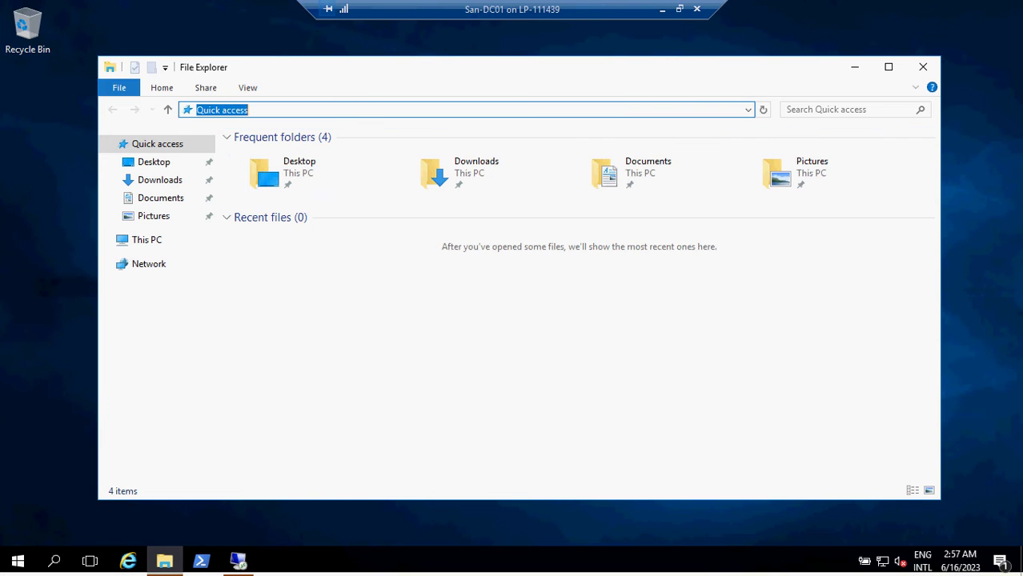
{"action": "type", "text": "\\\\"}
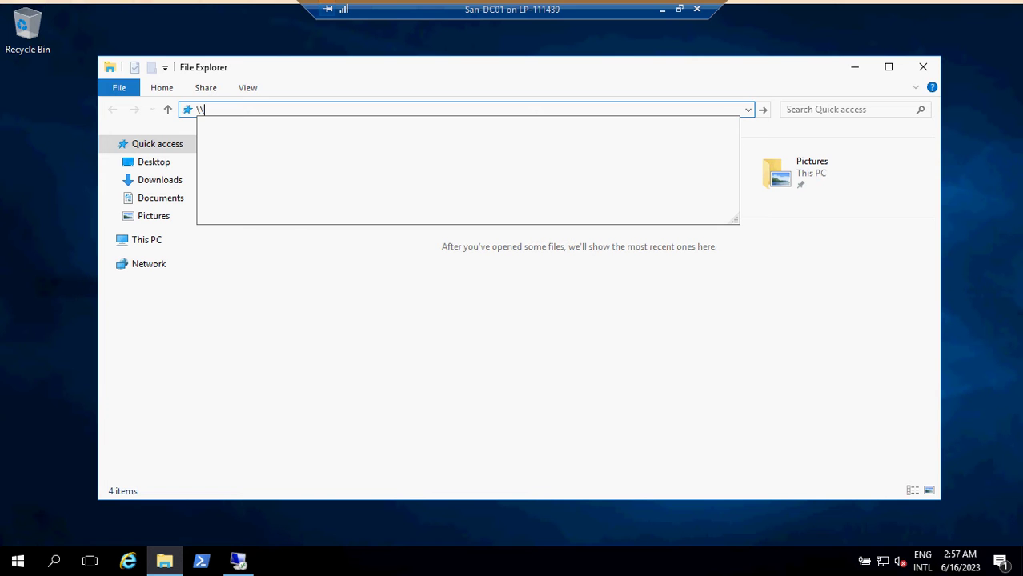
{"action": "key", "text": "BackSpace"}
{"action": "key", "text": "BackSpace"}
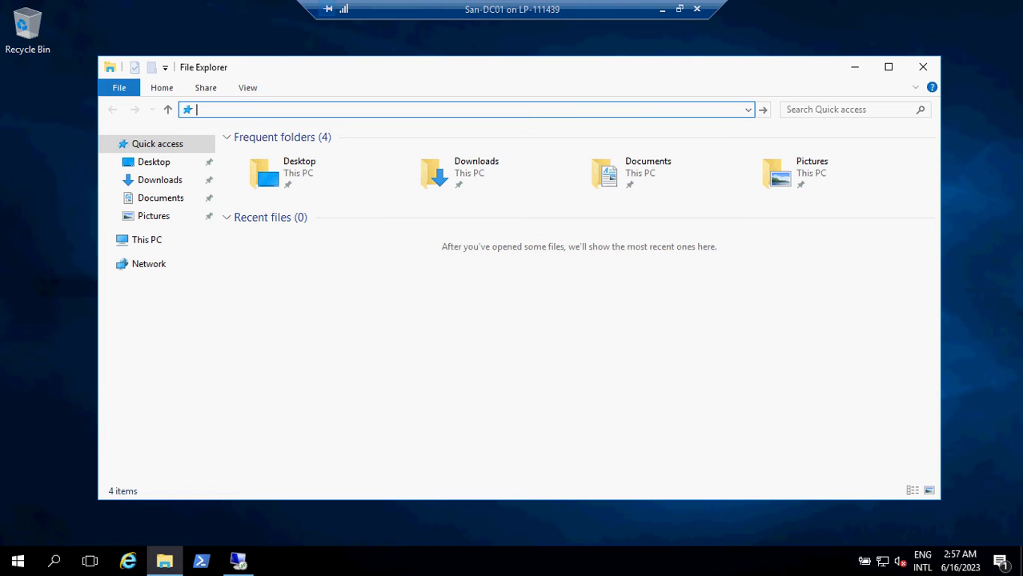
{"action": "key", "text": "super+3"}
{"action": "left_click", "coordinate": [396, 378]}
{"action": "key", "text": "Escape"}
Run net share from C:\ and highlight the Data (E:\Data) and Users (E:\Users) paths.
{"action": "type", "text": "cd\\"}
{"action": "key", "text": "Return"}
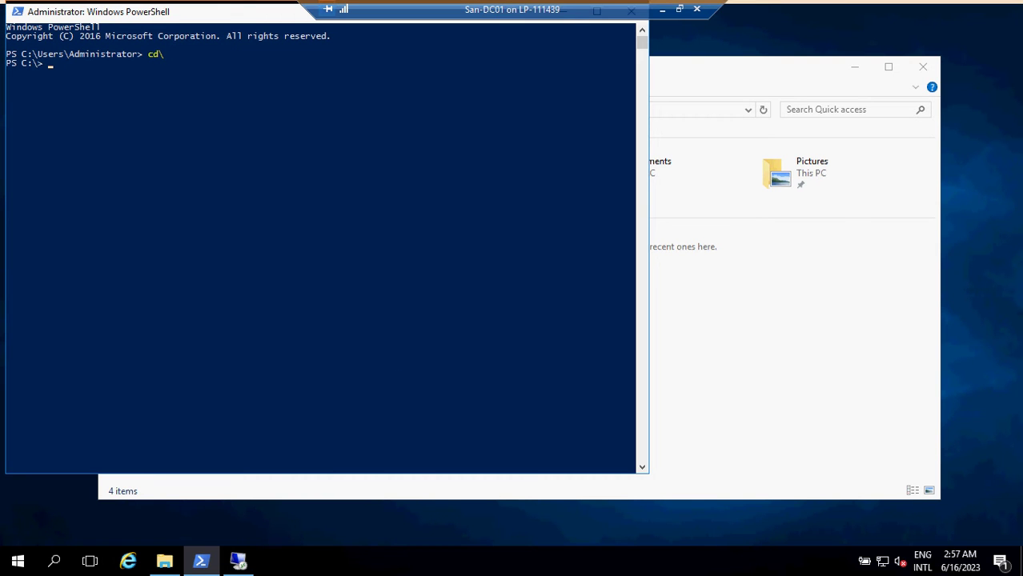
{"action": "type", "text": "net share"}
{"action": "key", "text": "Return"}
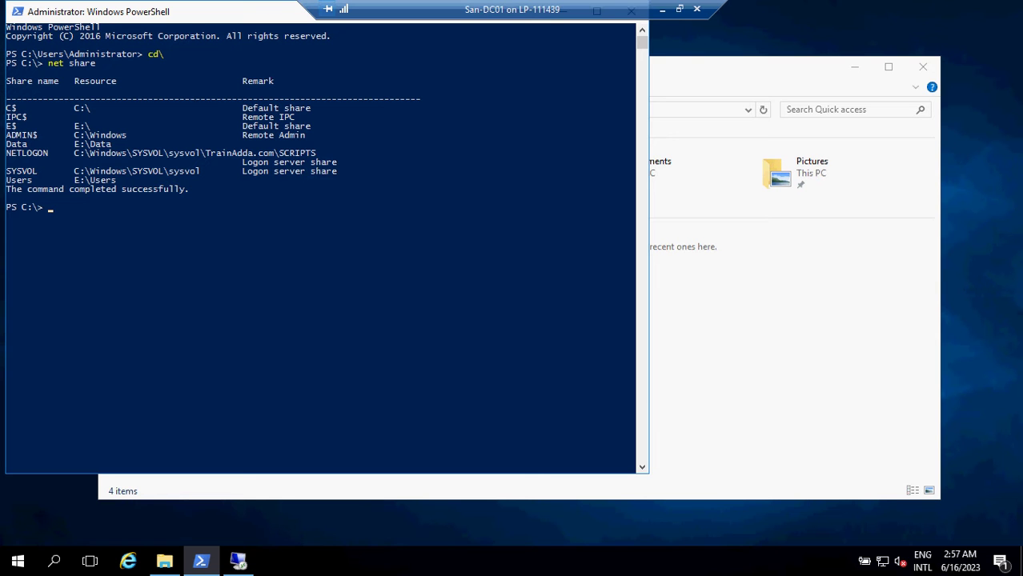
{"action": "left_click_drag", "start_coordinate": [89, 144], "coordinate": [111, 144]}
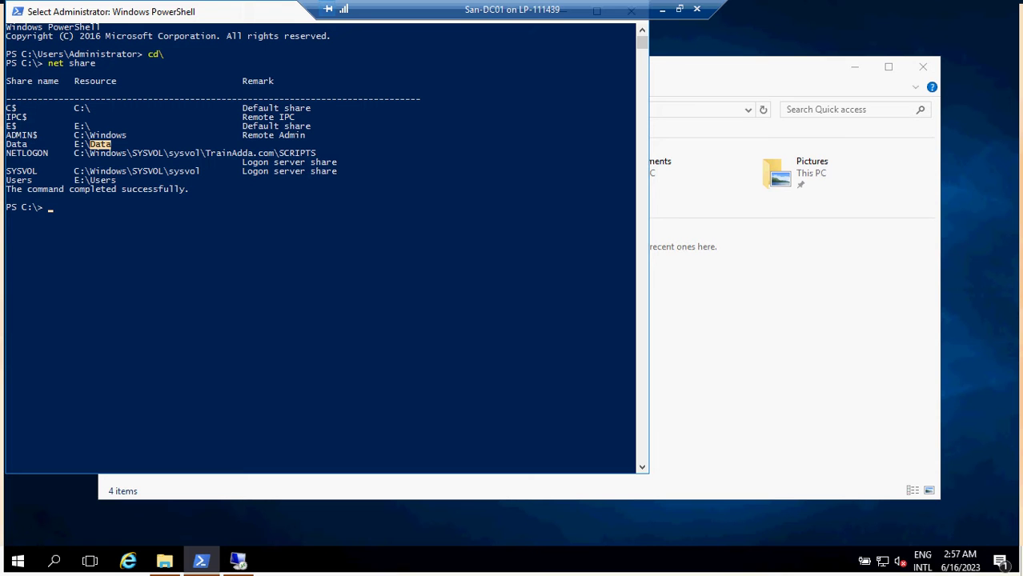
{"action": "left_click_drag", "start_coordinate": [89, 180], "coordinate": [116, 181]}
Run hostname and ipconfig to confirm San-DC01 at IPv4 172.26.164.162, then reposition the window.
{"action": "key", "text": "Escape"}
{"action": "type", "text": "hostn"}
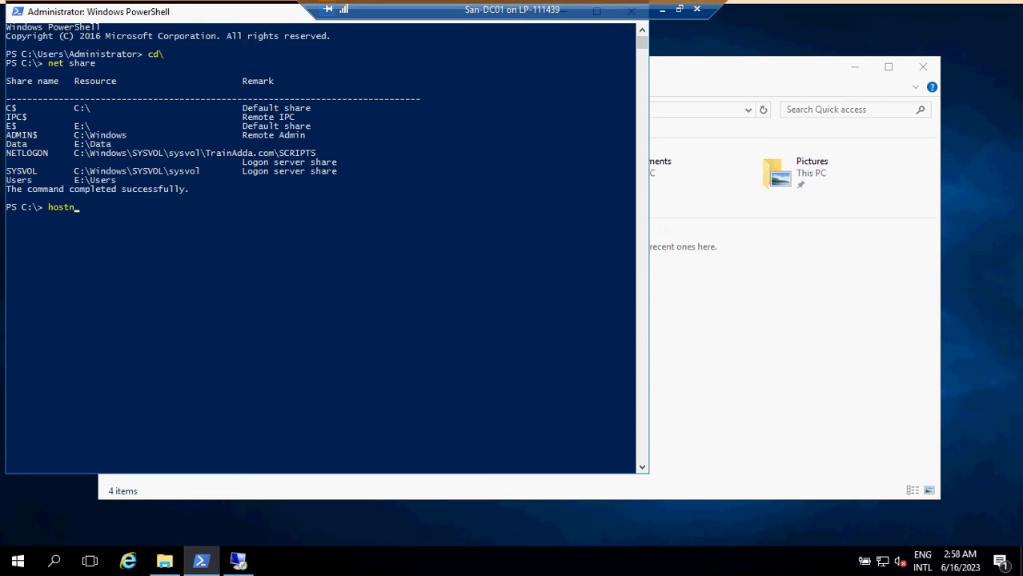
{"action": "type", "text": "ame"}
{"action": "key", "text": "Return"}
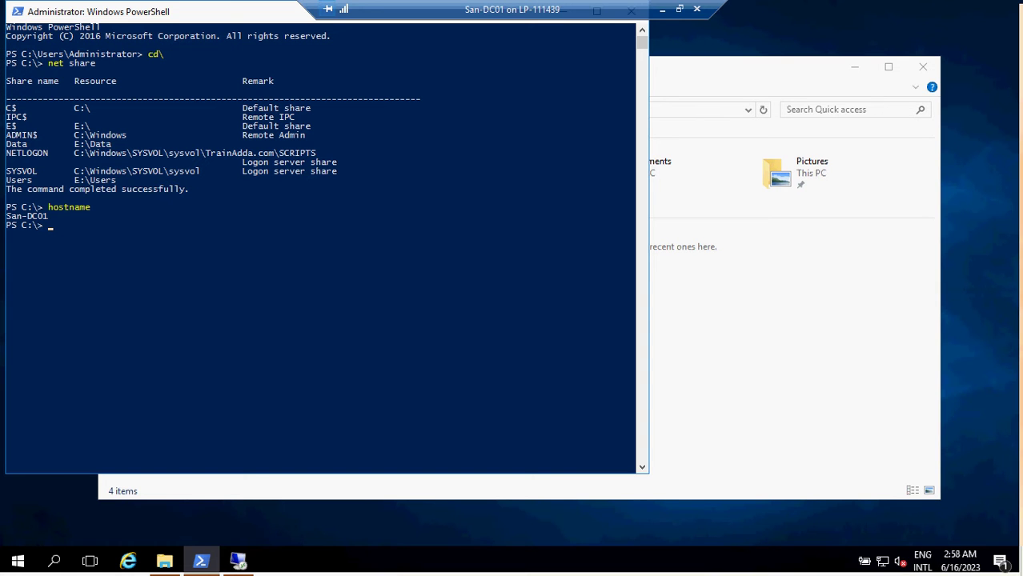
{"action": "type", "text": "ipcon"}
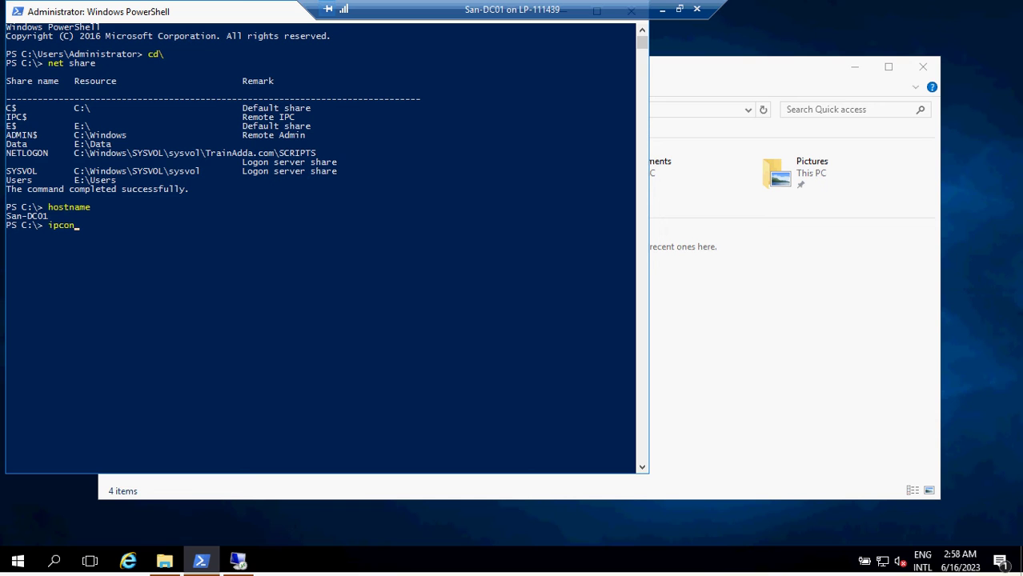
{"action": "type", "text": "fig"}
{"action": "key", "text": "Return"}
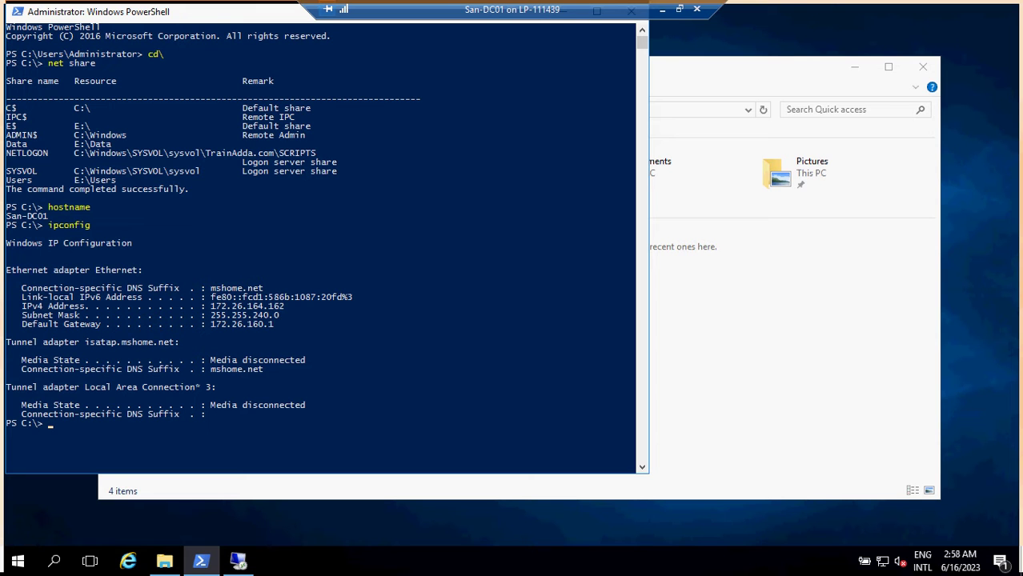
{"action": "left_click_drag", "start_coordinate": [240, 11], "coordinate": [223, 55]}
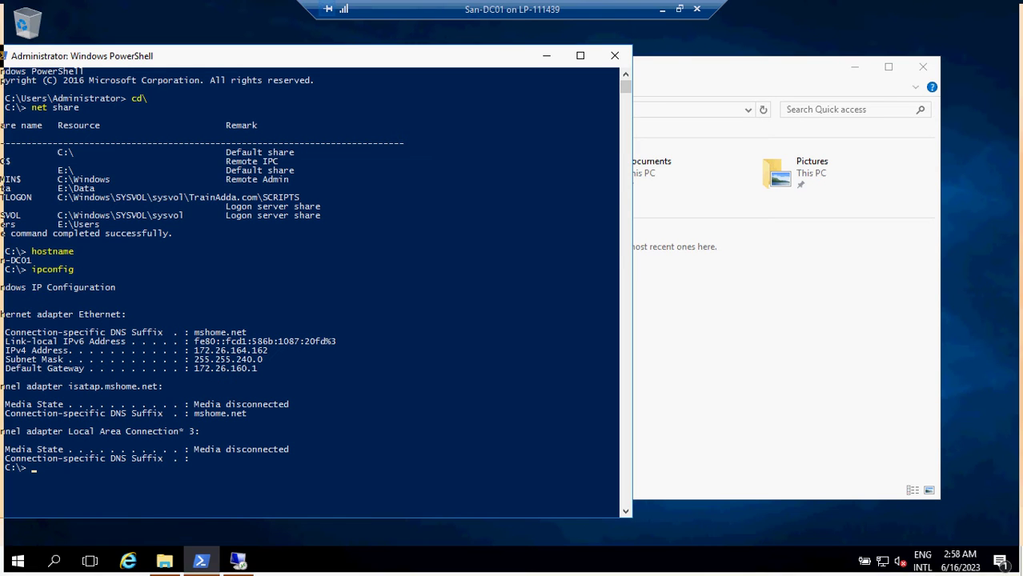
{"action": "key", "text": "super"}
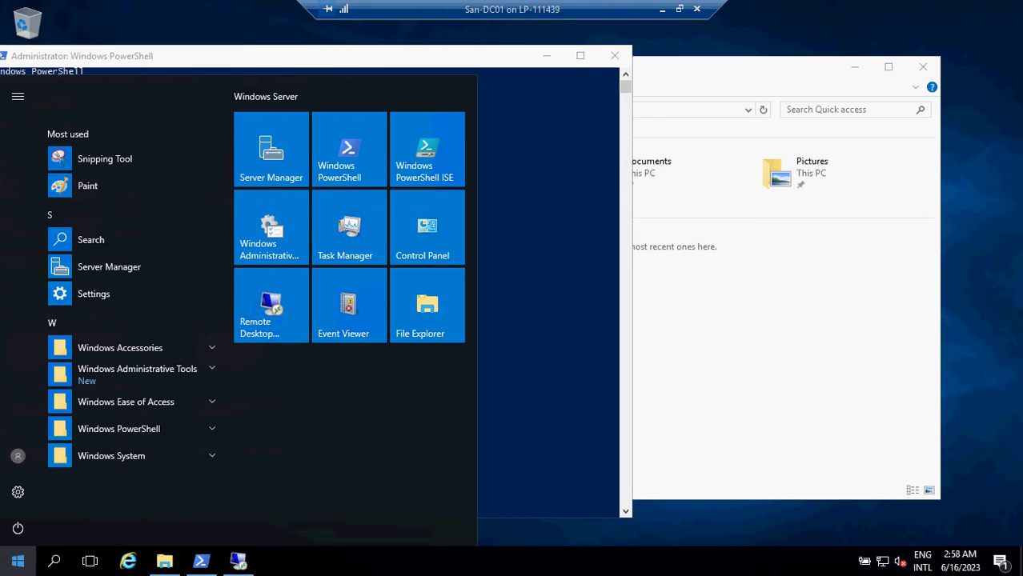
Launch Registry Editor by running regedit from the Run dialog.
{"action": "key", "text": "super+x"}
{"action": "key", "text": "Up"}
{"action": "key", "text": "Up"}
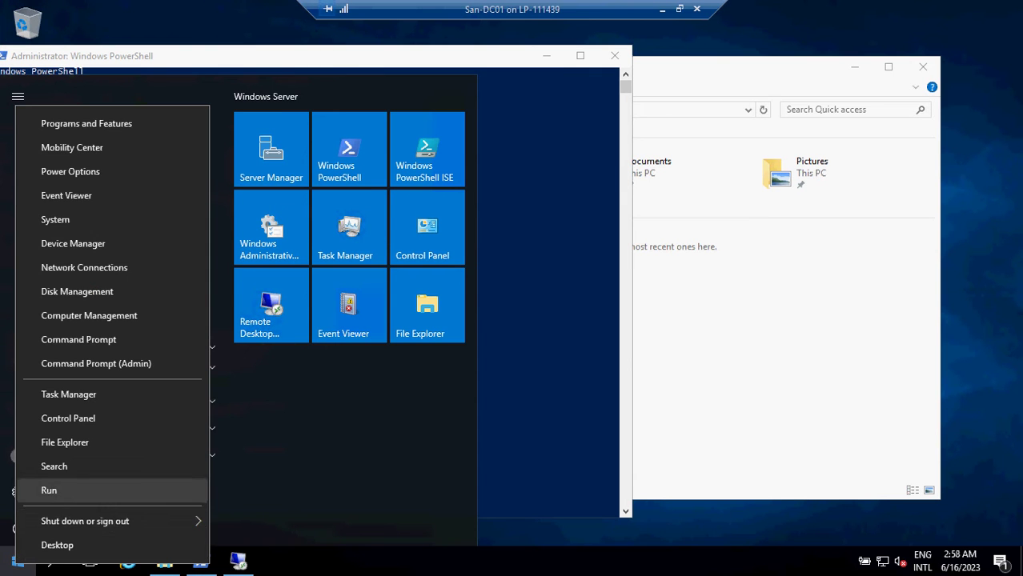
{"action": "key", "text": "Return"}
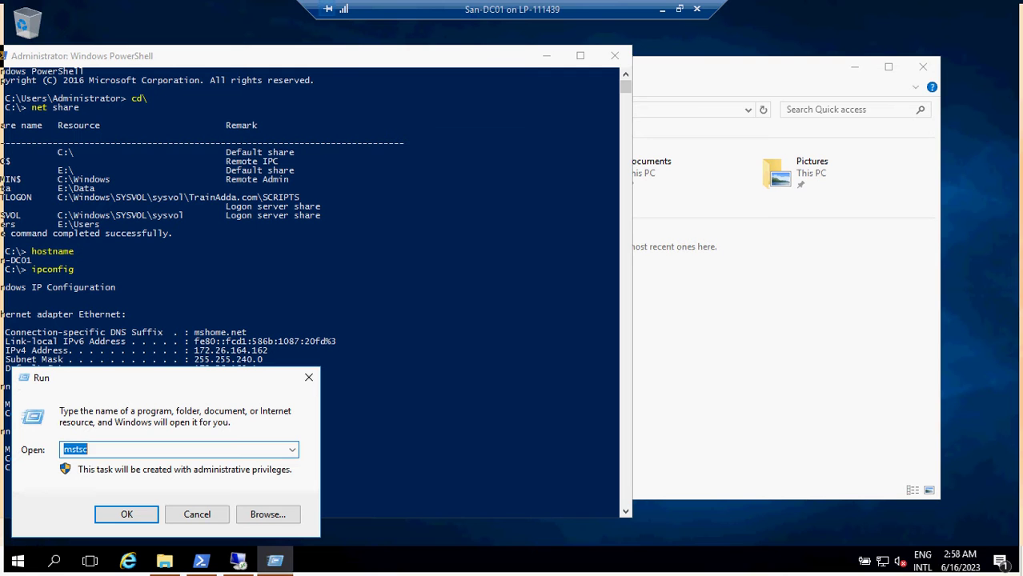
{"action": "type", "text": "regedit"}
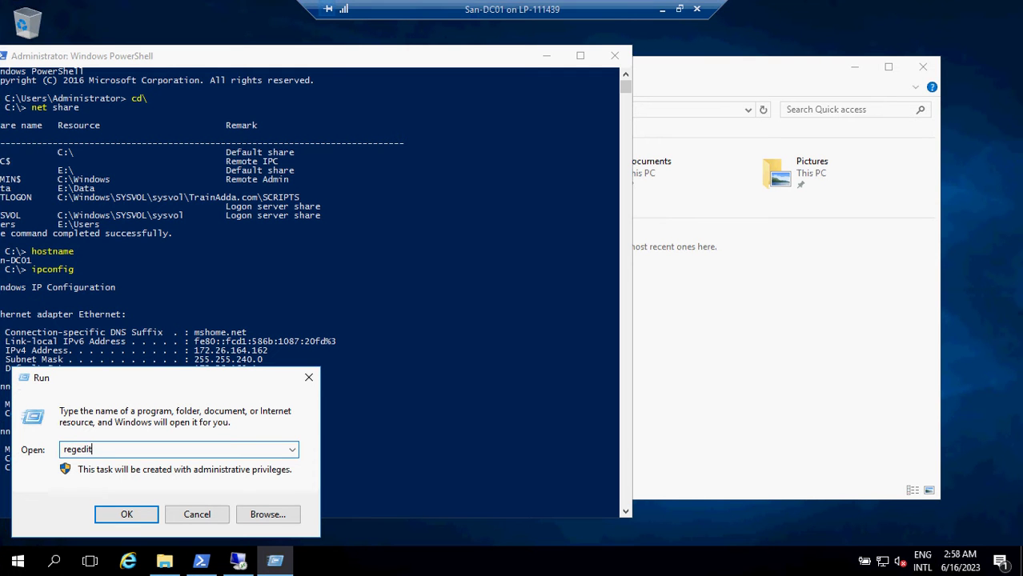
{"action": "key", "text": "Return"}
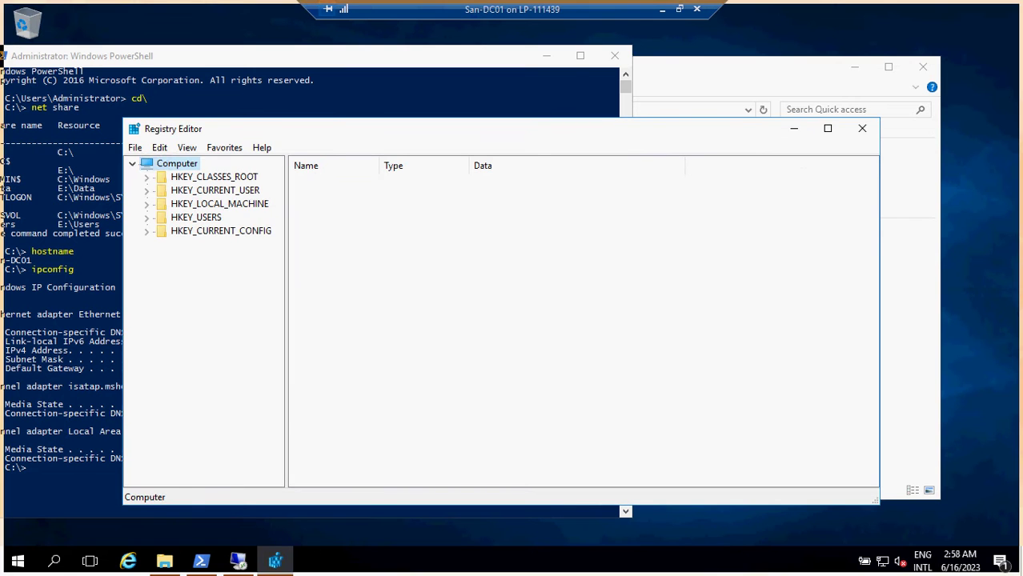
Expand HKEY_LOCAL_MACHINE\SYSTEM\CurrentControlSet\Services in the key tree.
{"action": "double_click", "coordinate": [219, 203]}
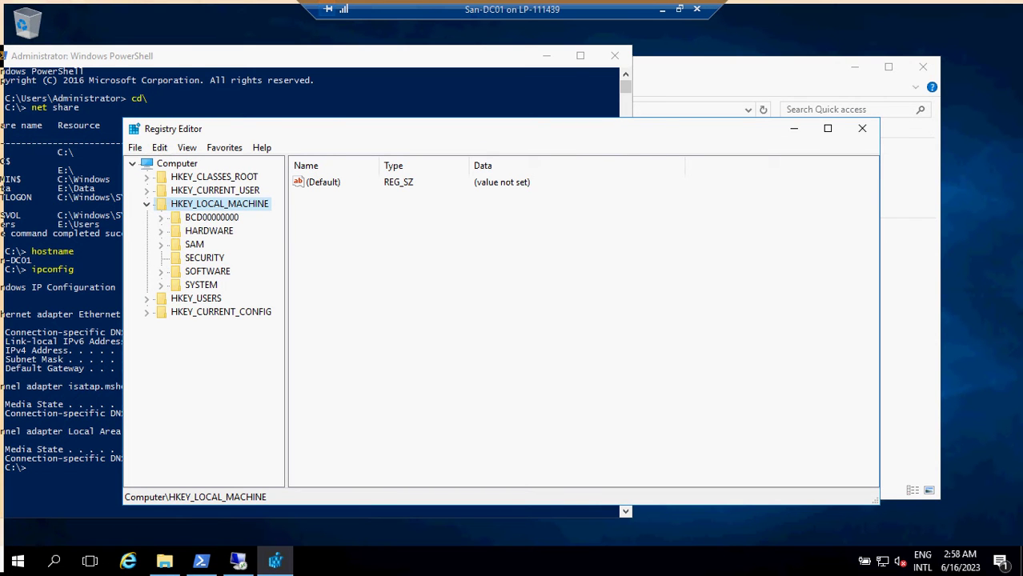
{"action": "double_click", "coordinate": [201, 284]}
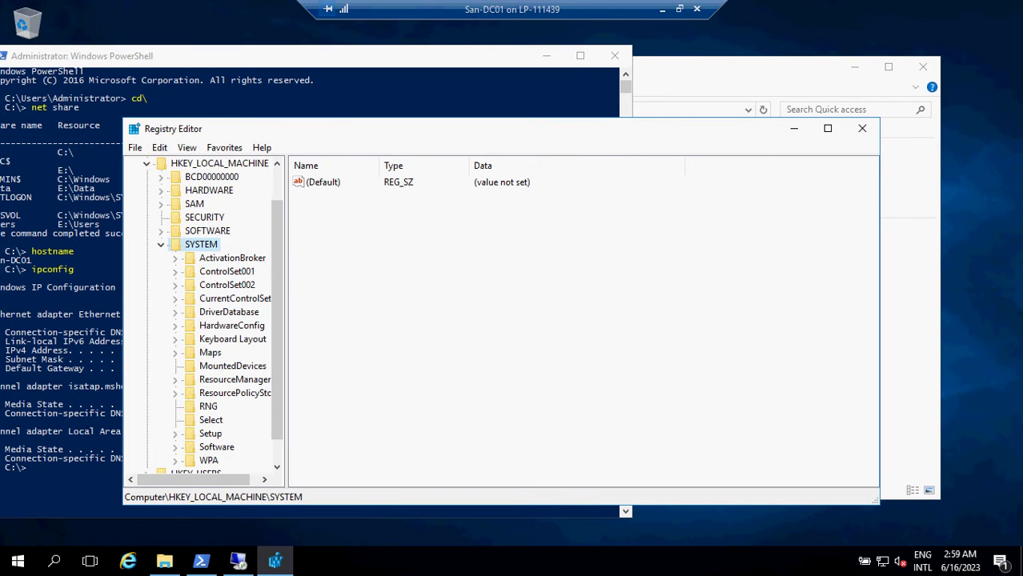
{"action": "left_click", "coordinate": [235, 298]}
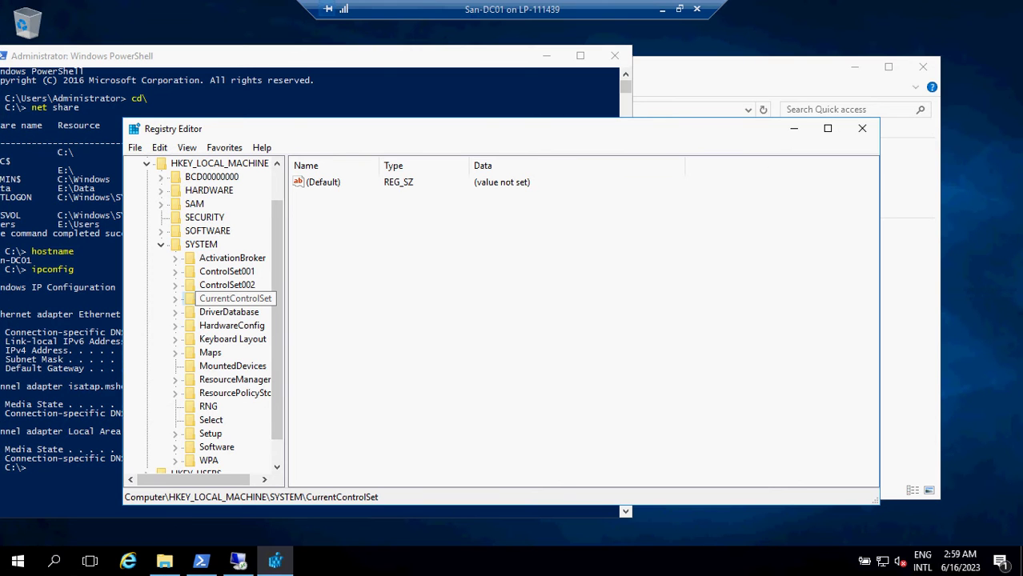
{"action": "double_click", "coordinate": [235, 298]}
{"action": "left_click", "coordinate": [229, 365]}
{"action": "double_click", "coordinate": [229, 365]}
Open LanmanServer\Shares and widen the tree and Data column to show the share paths.
{"action": "scroll", "coordinate": [240, 317], "scroll_direction": "down", "scroll_amount": 20}
{"action": "scroll", "coordinate": [240, 317], "scroll_direction": "down", "scroll_amount": 20}
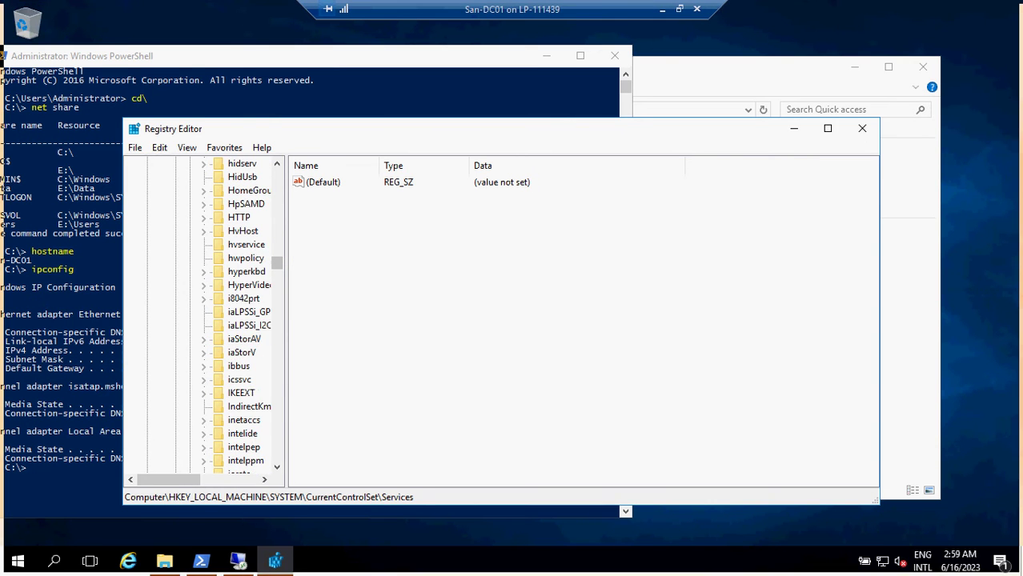
{"action": "scroll", "coordinate": [240, 317], "scroll_direction": "down", "scroll_amount": 20}
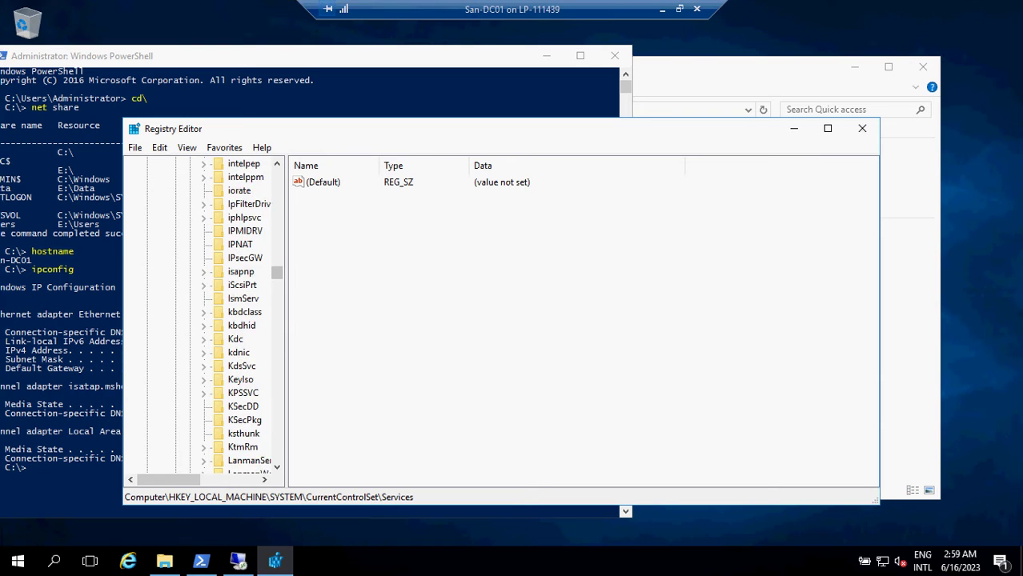
{"action": "scroll", "coordinate": [240, 317], "scroll_direction": "down", "scroll_amount": 3}
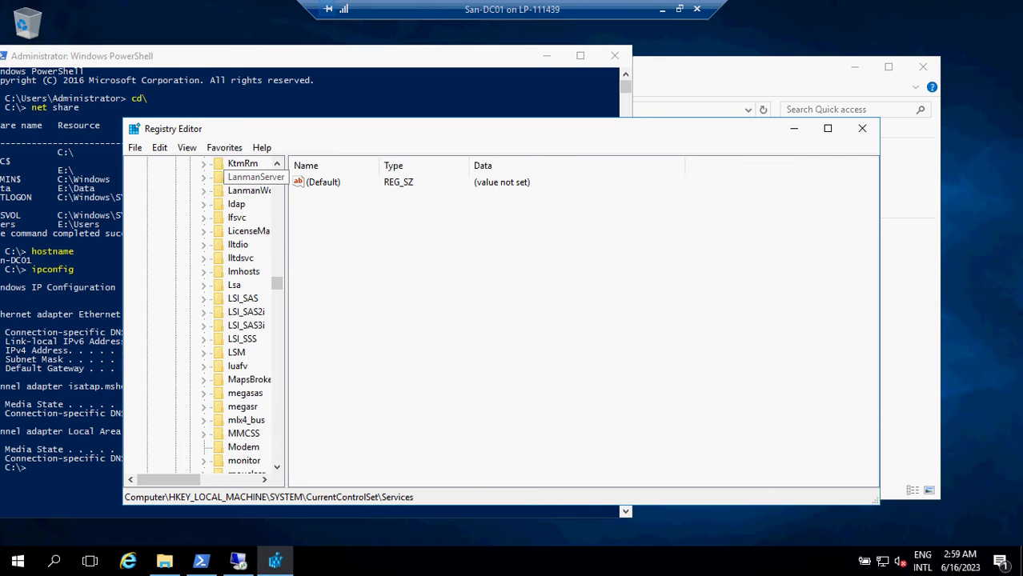
{"action": "left_click", "coordinate": [248, 177]}
{"action": "double_click", "coordinate": [248, 177]}
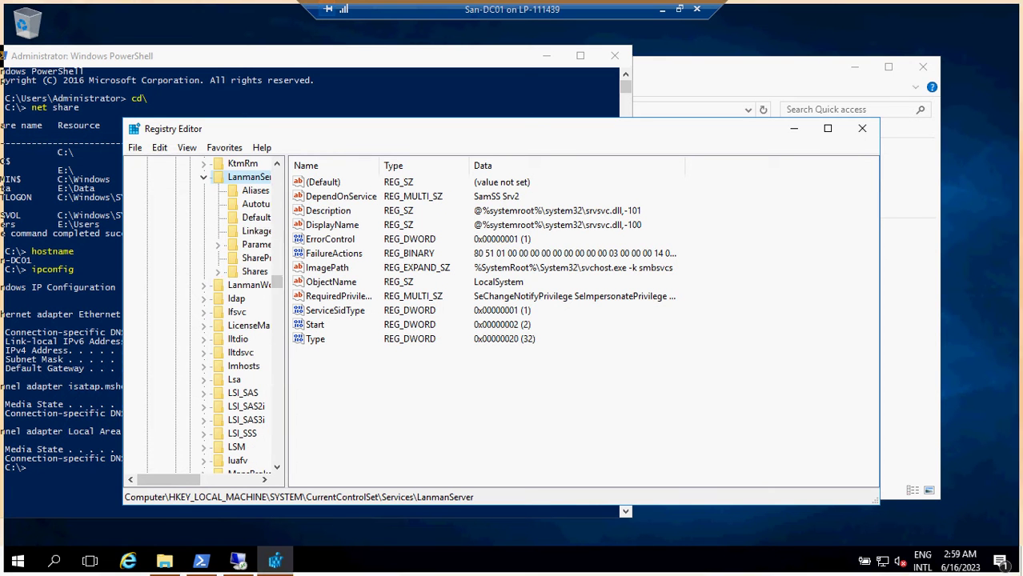
{"action": "left_click", "coordinate": [255, 272]}
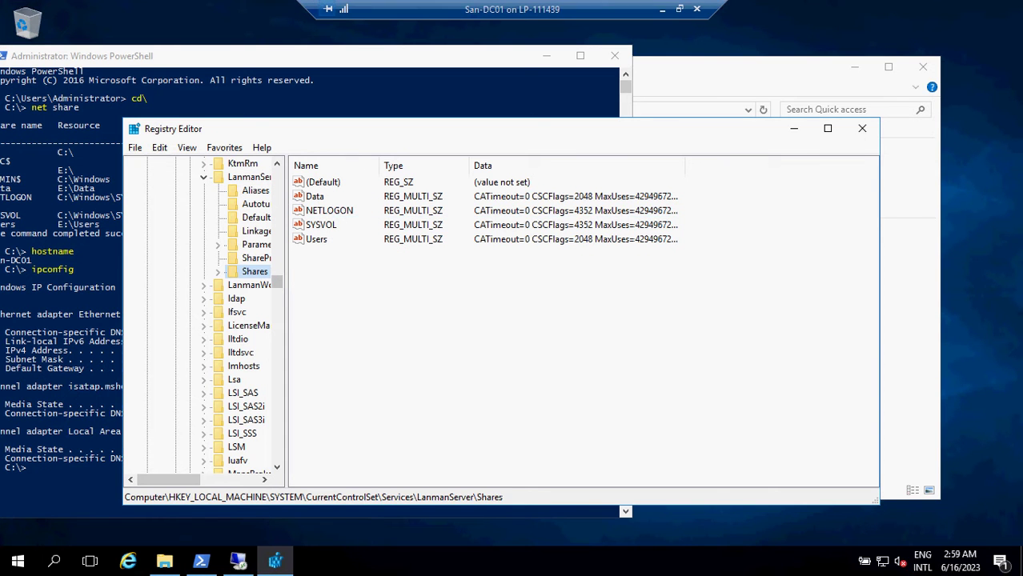
{"action": "left_click_drag", "start_coordinate": [286, 320], "coordinate": [370, 320]}
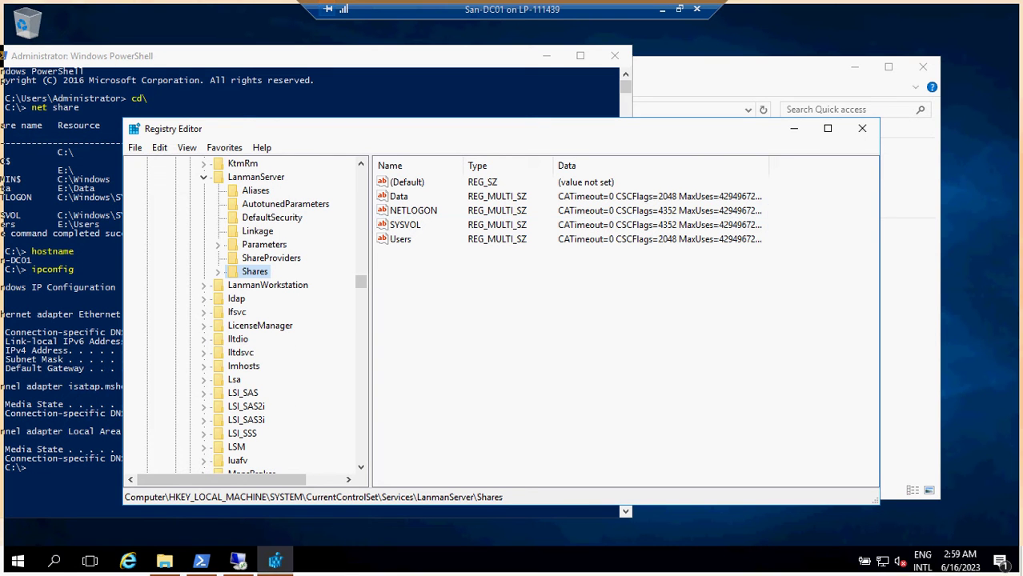
{"action": "left_click_drag", "start_coordinate": [768, 164], "coordinate": [850, 165]}
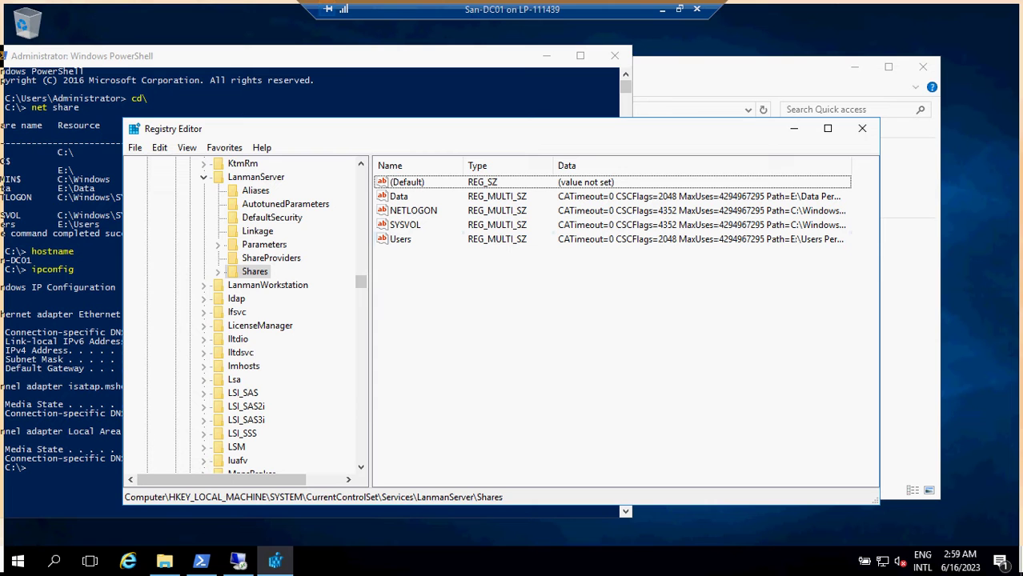
Export the Shares key to the Desktop as FS-San-DC01.reg.
{"action": "right_click", "coordinate": [254, 272]}
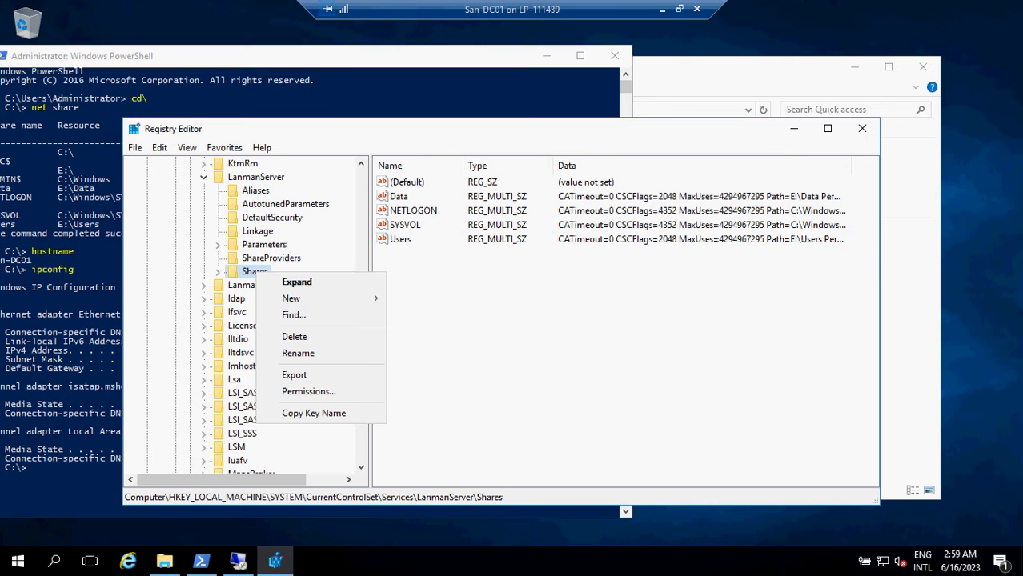
{"action": "left_click", "coordinate": [294, 374]}
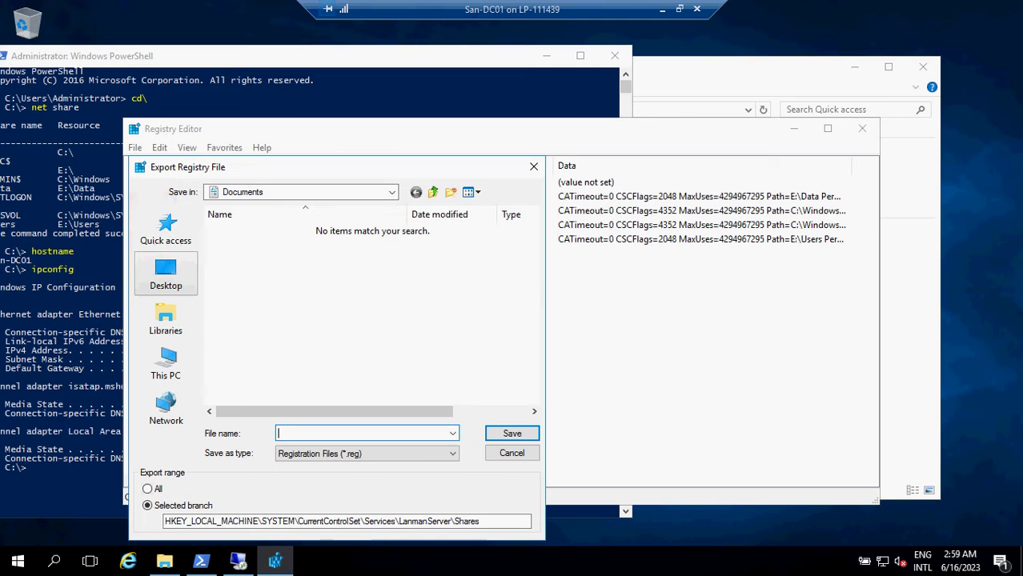
{"action": "left_click", "coordinate": [166, 273]}
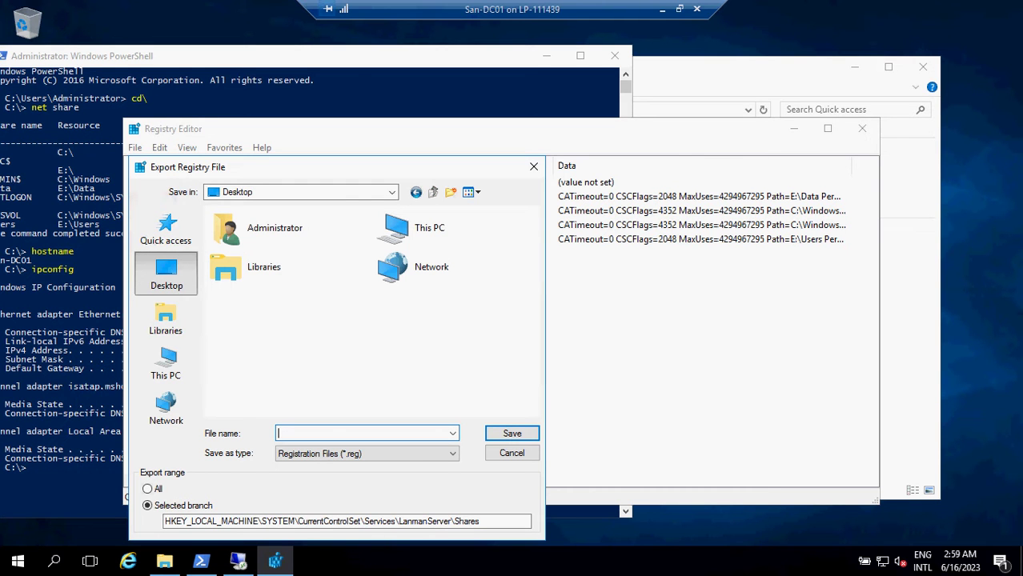
{"action": "type", "text": "FS"}
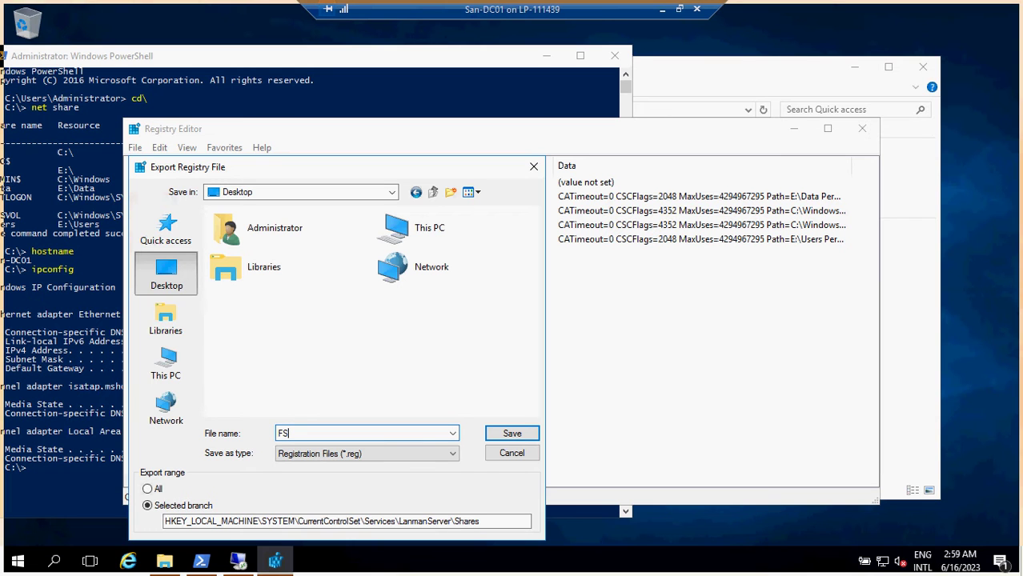
{"action": "type", "text": "-San-Dc"}
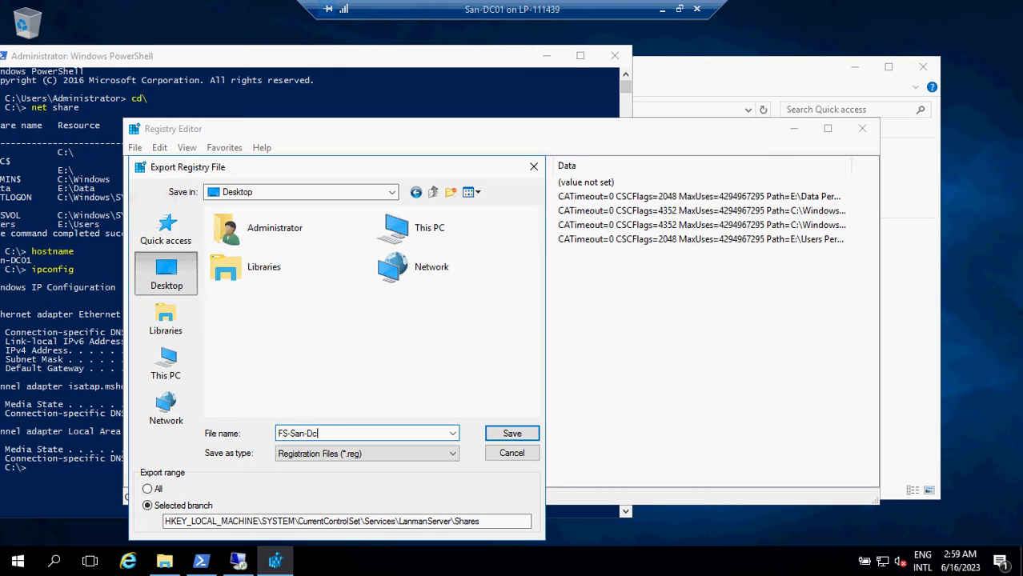
{"action": "key", "text": "BackSpace"}
{"action": "type", "text": "C01"}
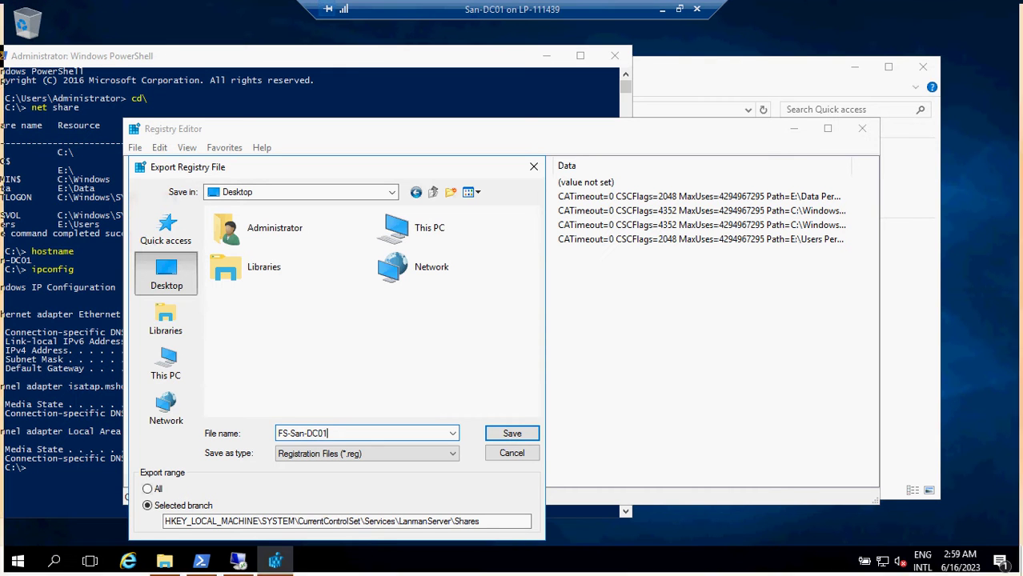
{"action": "key", "text": "Return"}
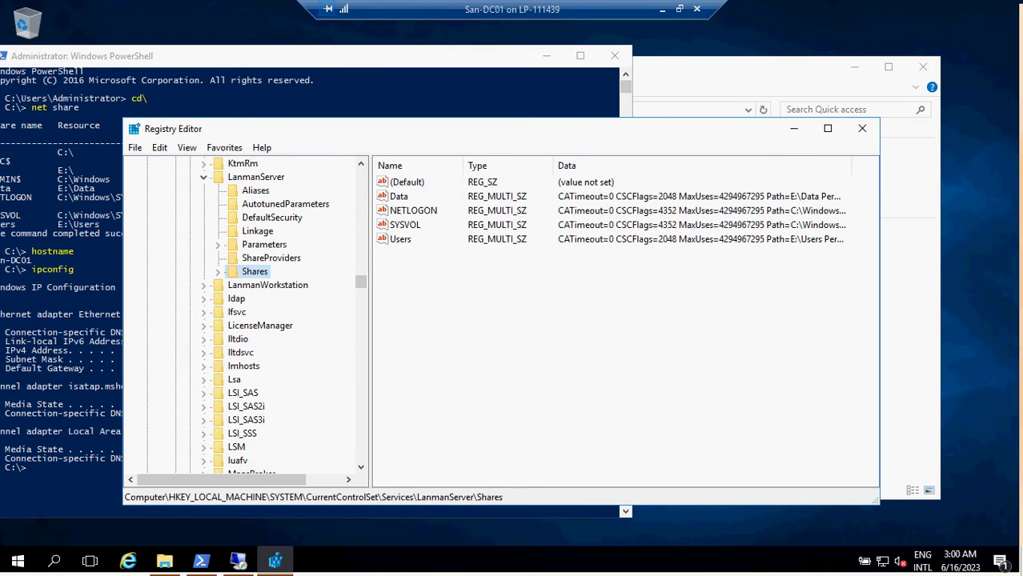
Close Registry Editor and make the 172.26.164.163 remote session full-screen with File Explorer open.
{"action": "left_click", "coordinate": [862, 128]}
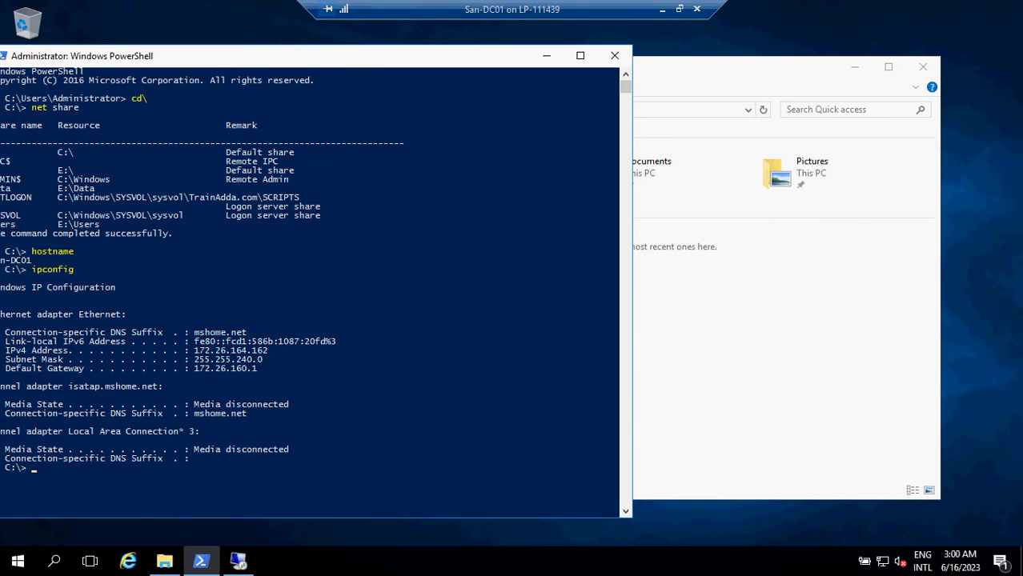
{"action": "key", "text": "alt+Tab"}
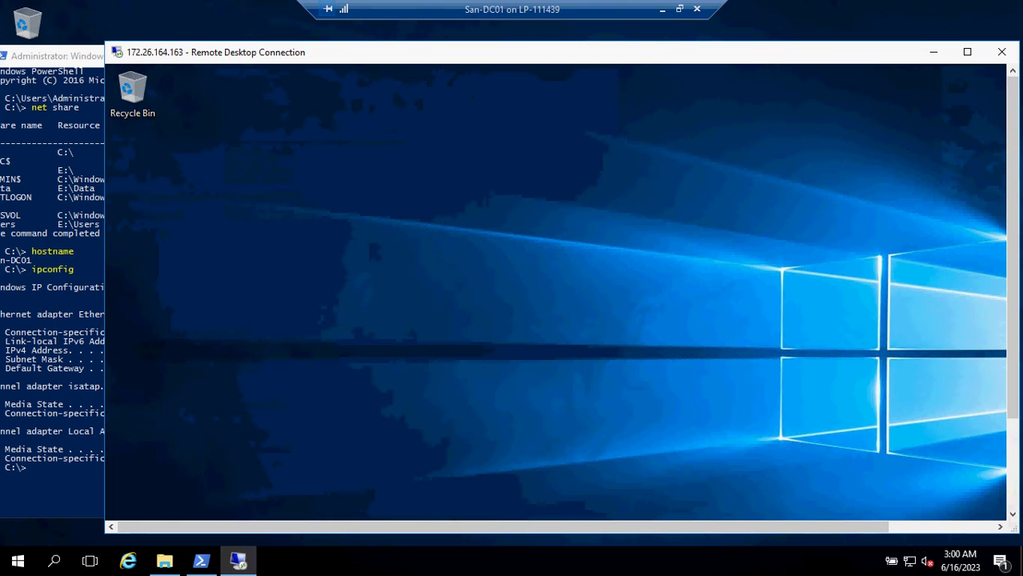
{"action": "key", "text": "ctrl+alt+Break"}
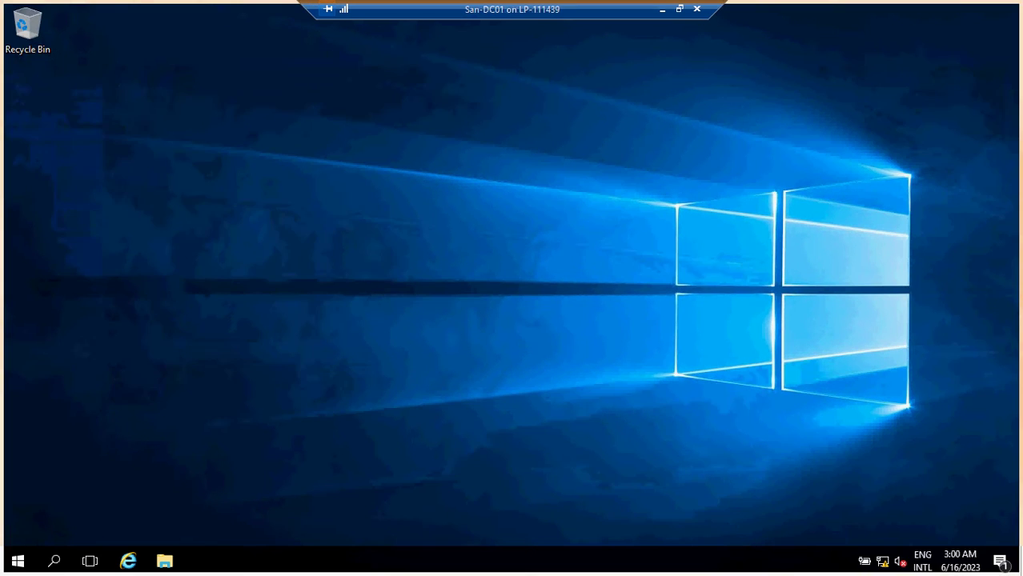
{"action": "left_click", "coordinate": [164, 561]}
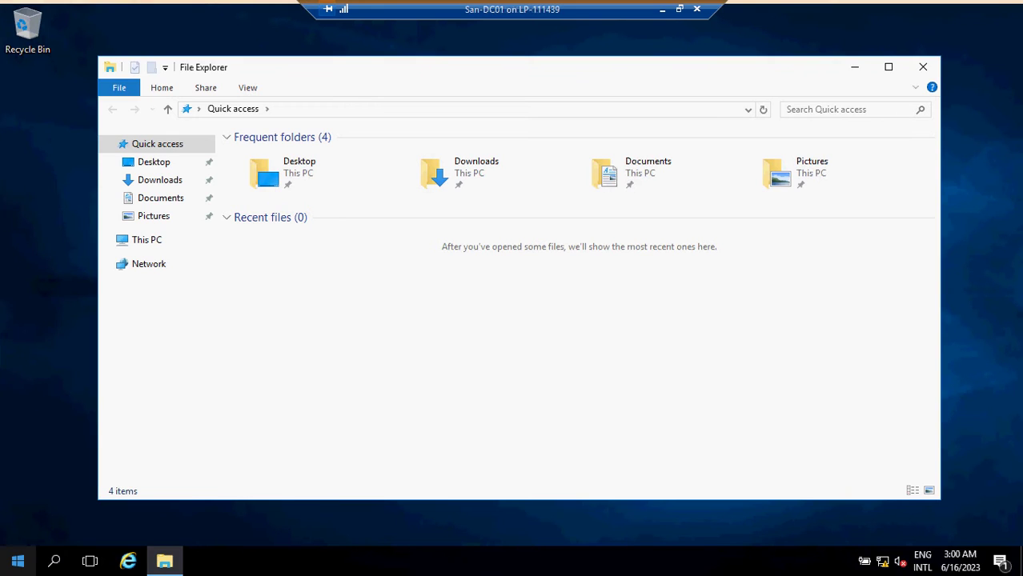
{"action": "key", "text": "super+x"}
Run net share in an administrator Command Prompt, showing only C$, IPC$ and ADMIN$.
{"action": "key", "text": "r"}
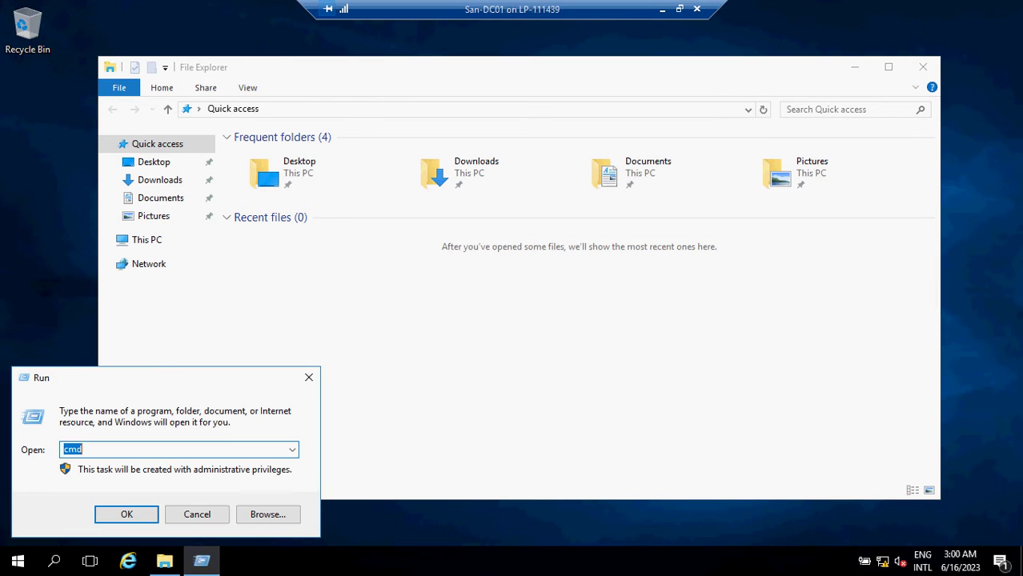
{"action": "key", "text": "Return"}
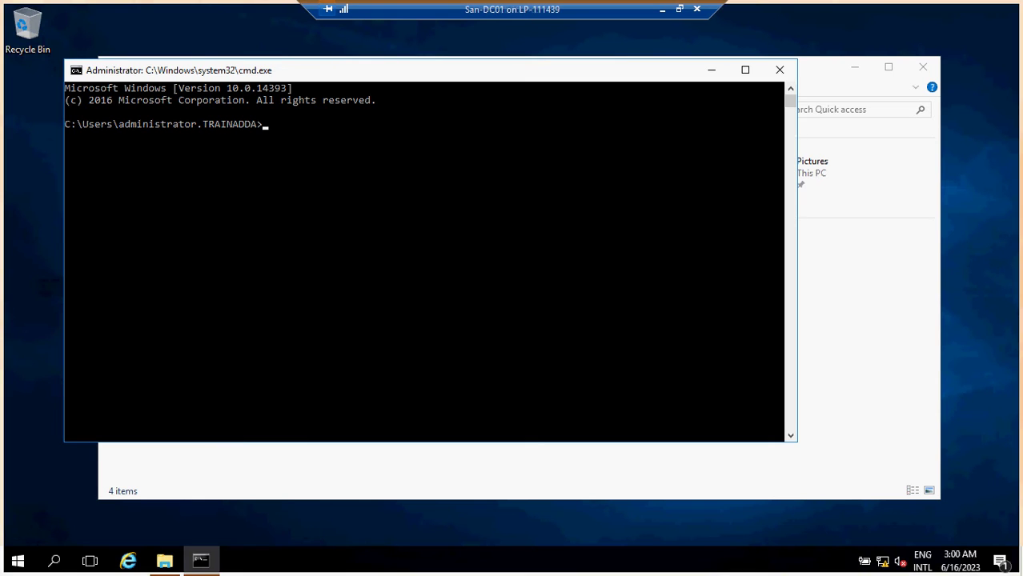
{"action": "type", "text": "net "}
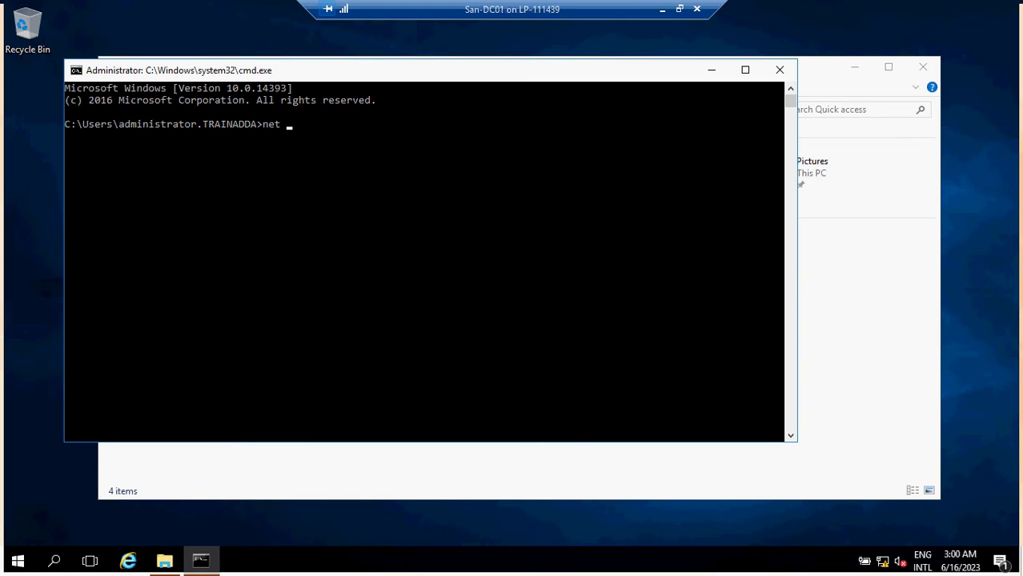
{"action": "type", "text": "share"}
{"action": "key", "text": "Return"}
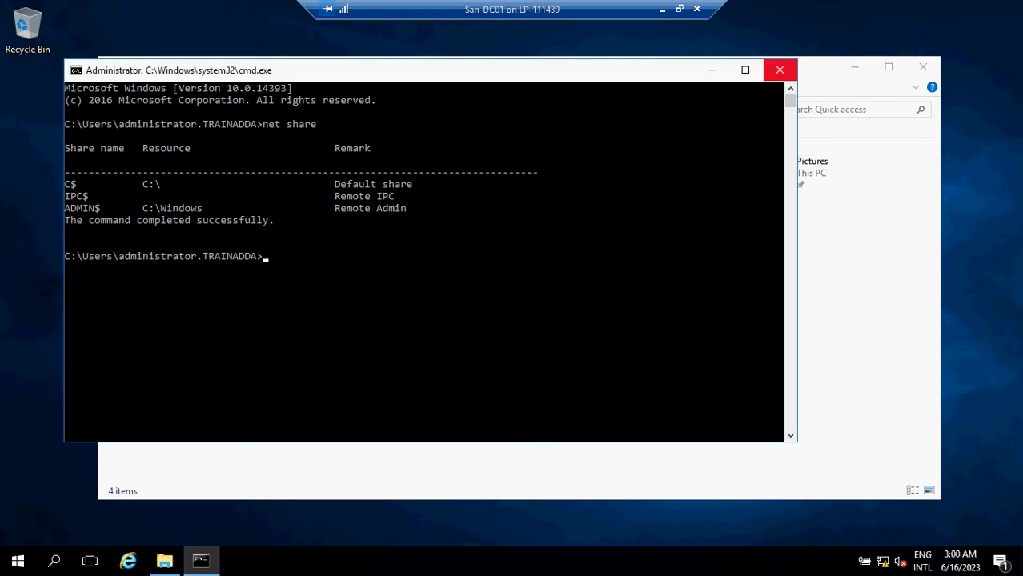
Run ipconfig and hostname to confirm IPv4 172.26.164.163 and host name San-Svr1.
{"action": "type", "text": "ipconfig"}
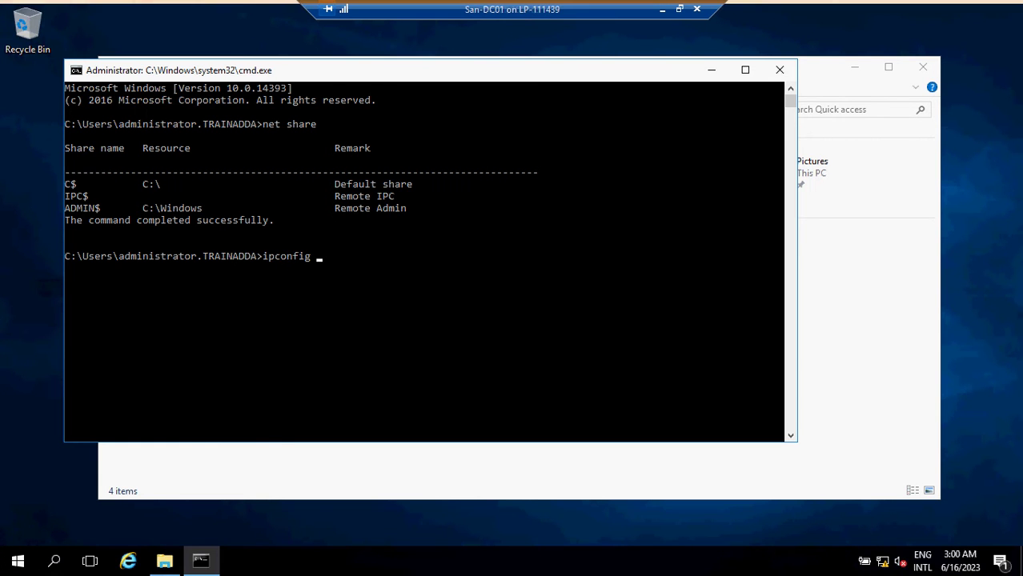
{"action": "key", "text": "Return"}
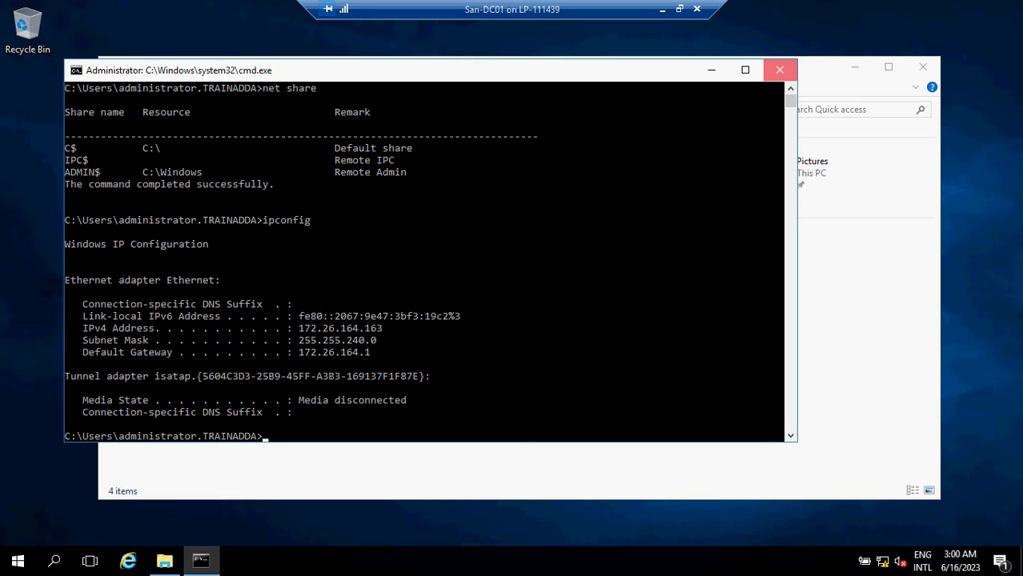
{"action": "type", "text": "hostname"}
{"action": "key", "text": "Return"}
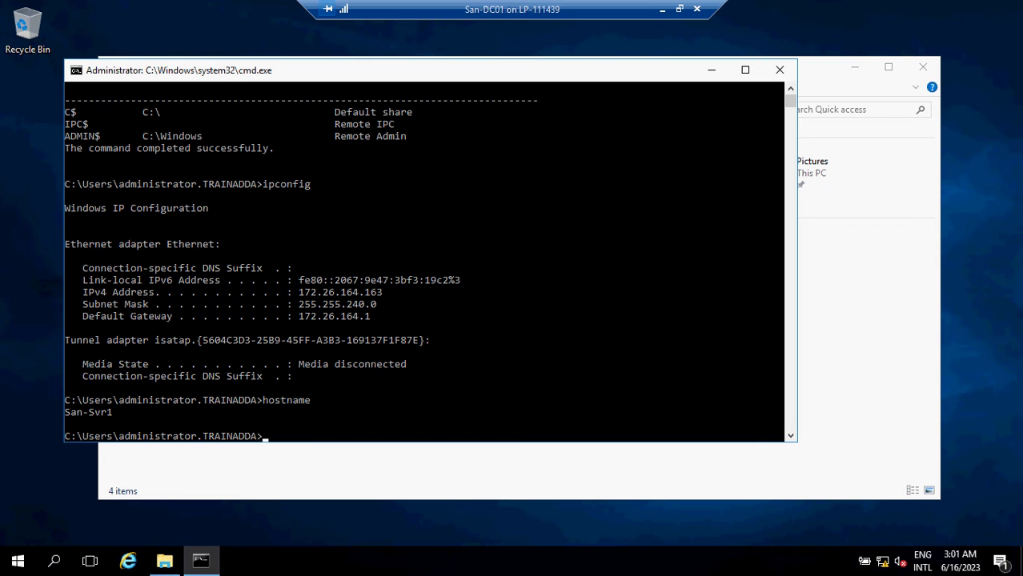
Browse to \\san-dc01 in File Explorer to list its shared folders.
{"action": "key", "text": "alt+Tab"}
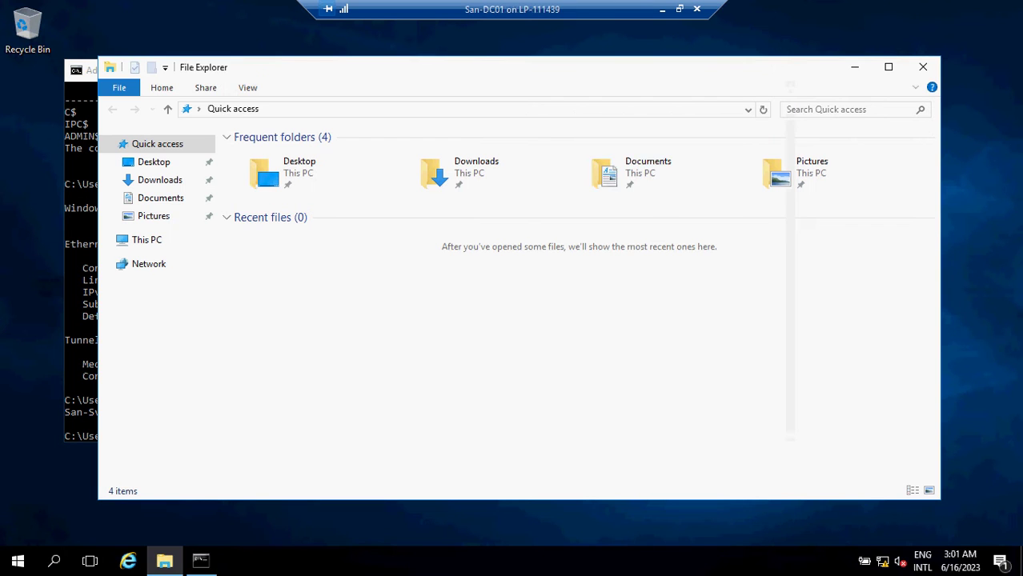
{"action": "key", "text": "alt+d"}
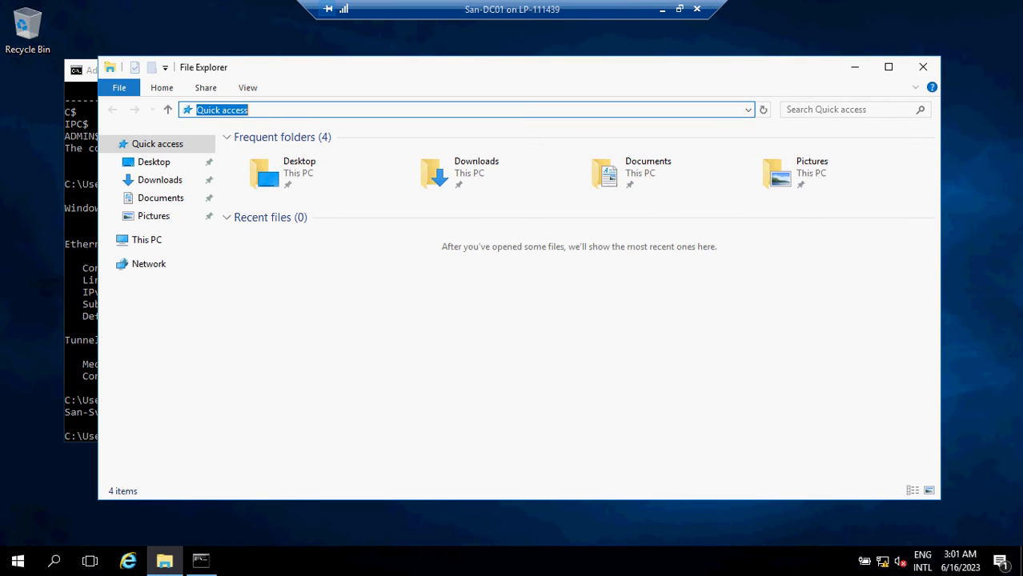
{"action": "type", "text": "\\\\"}
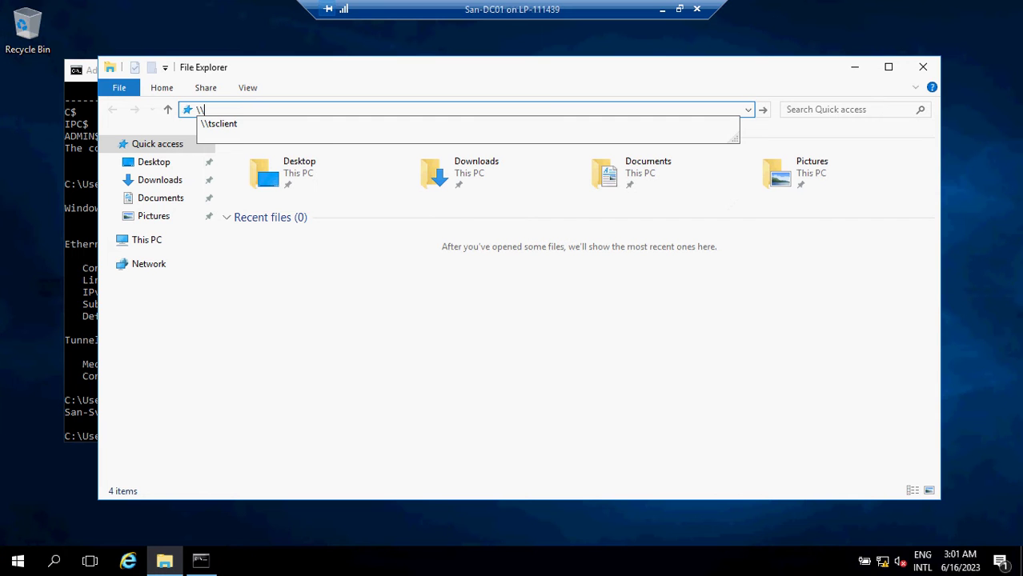
{"action": "type", "text": "san"}
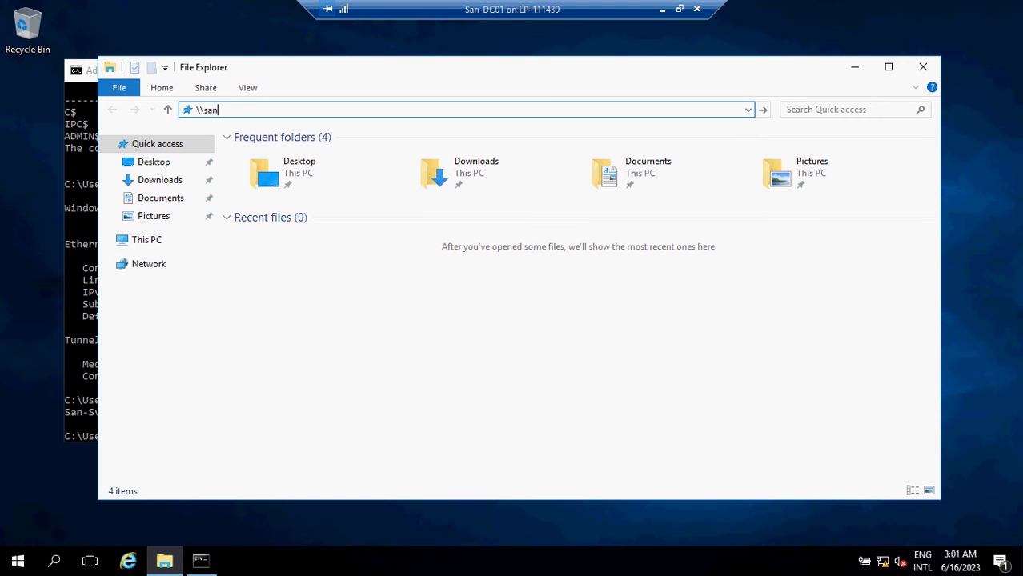
{"action": "type", "text": "-dc01"}
{"action": "key", "text": "Return"}
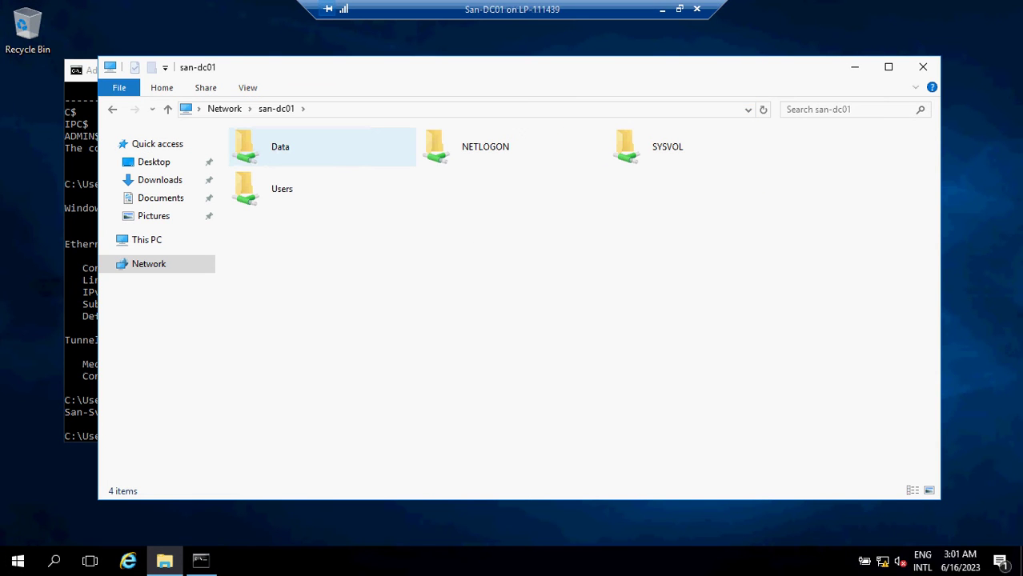
Look inside the Data and Users shares, then copy the \\san-dc01\Data path.
{"action": "double_click", "coordinate": [280, 147]}
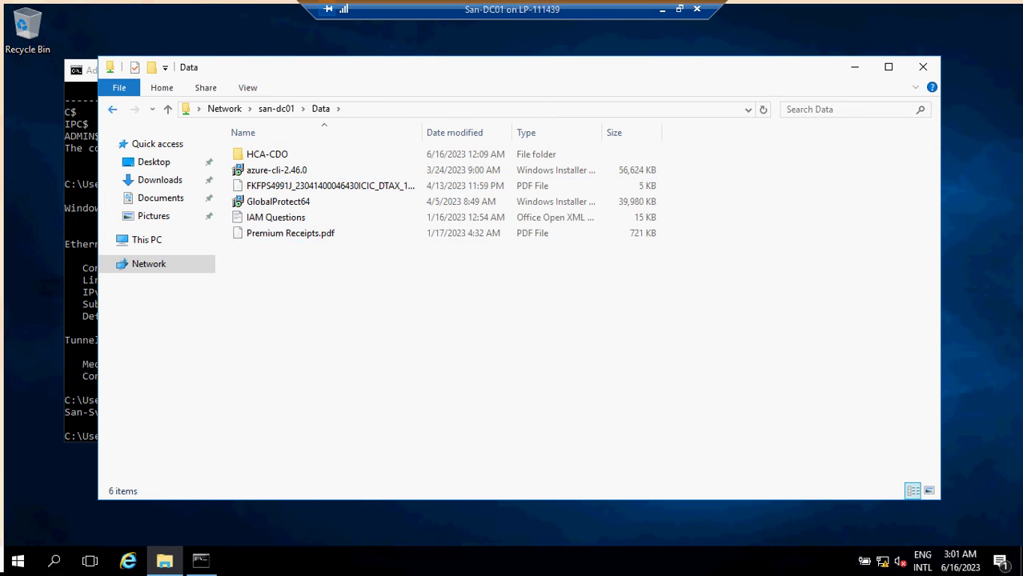
{"action": "left_click", "coordinate": [277, 108]}
{"action": "double_click", "coordinate": [282, 189]}
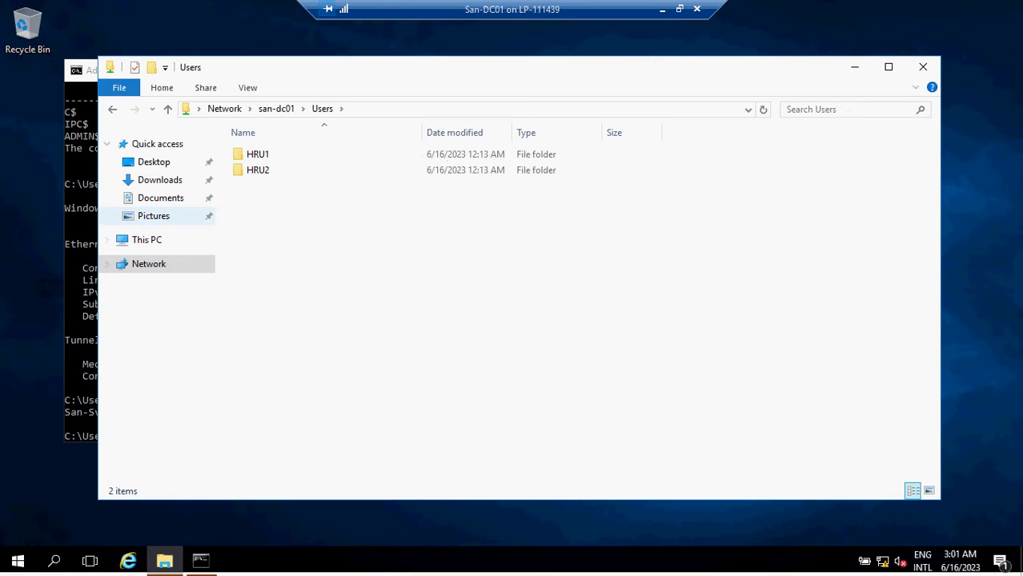
{"action": "key", "text": "alt+Left"}
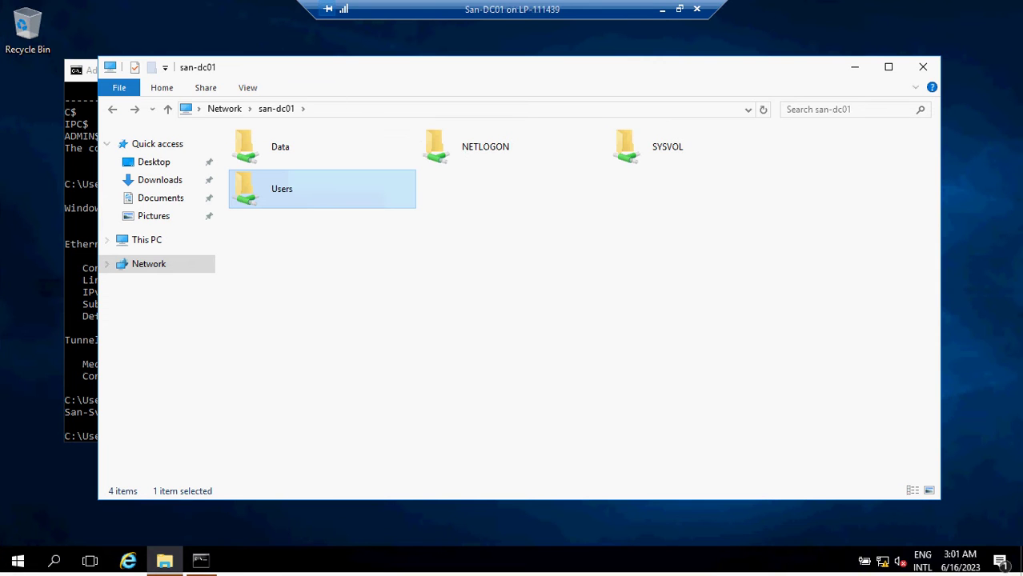
{"action": "double_click", "coordinate": [280, 147]}
{"action": "key", "text": "alt+d"}
{"action": "key", "text": "ctrl+c"}
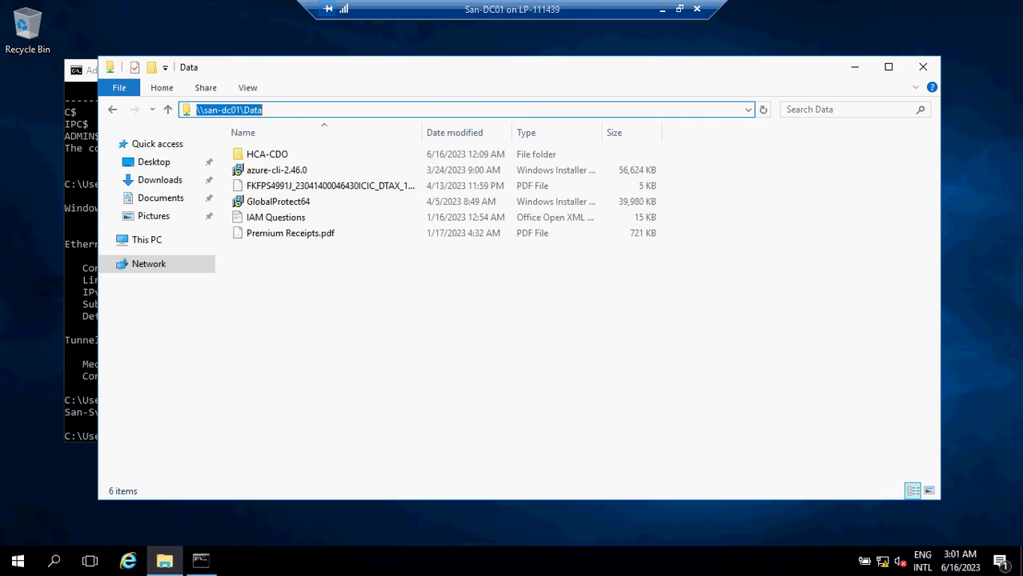
{"action": "right_click", "coordinate": [18, 562]}
Launch Notepad via Run and paste the \\san-dc01\Data path into it.
{"action": "key", "text": "r"}
{"action": "type", "text": "notepa"}
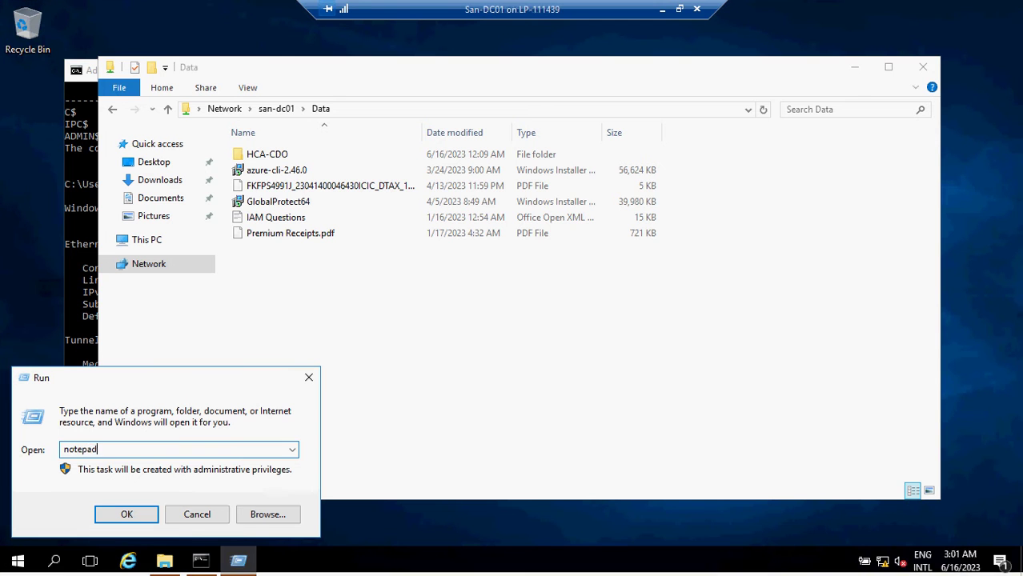
{"action": "type", "text": "d"}
{"action": "key", "text": "Return"}
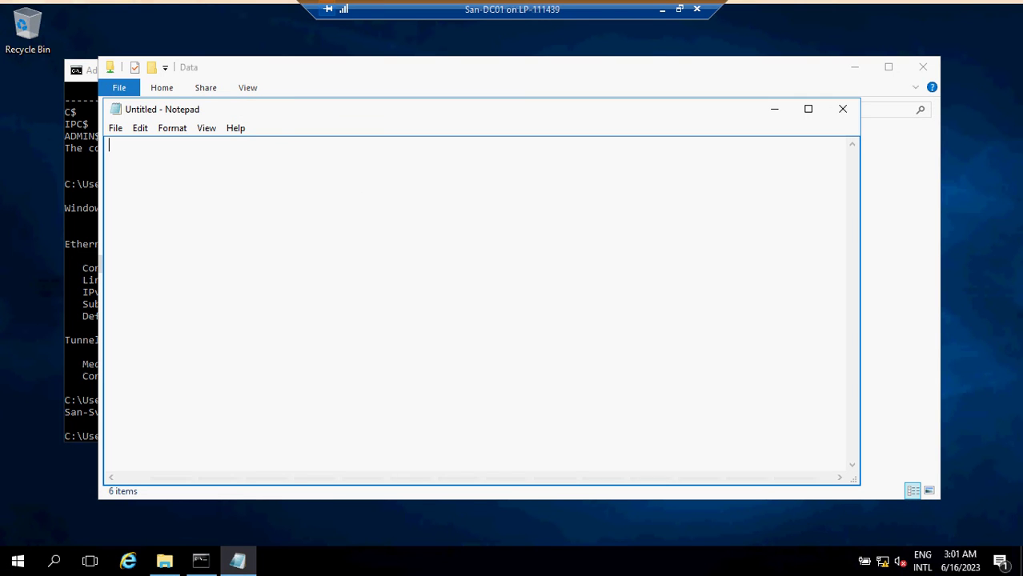
{"action": "key", "text": "ctrl+v"}
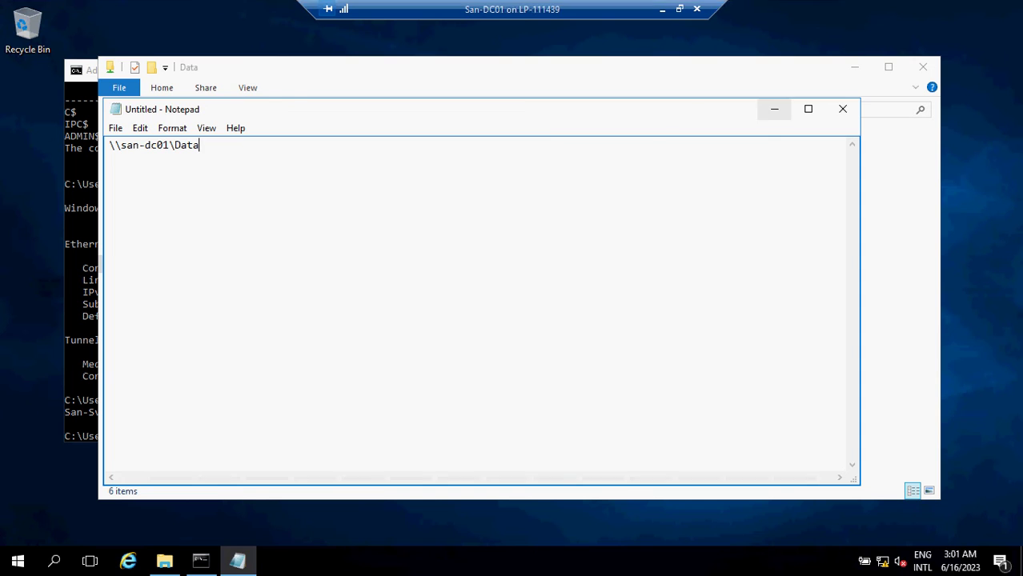
Copy the \\san-dc01\Users path and paste it two lines below the Data path.
{"action": "key", "text": "alt+Tab"}
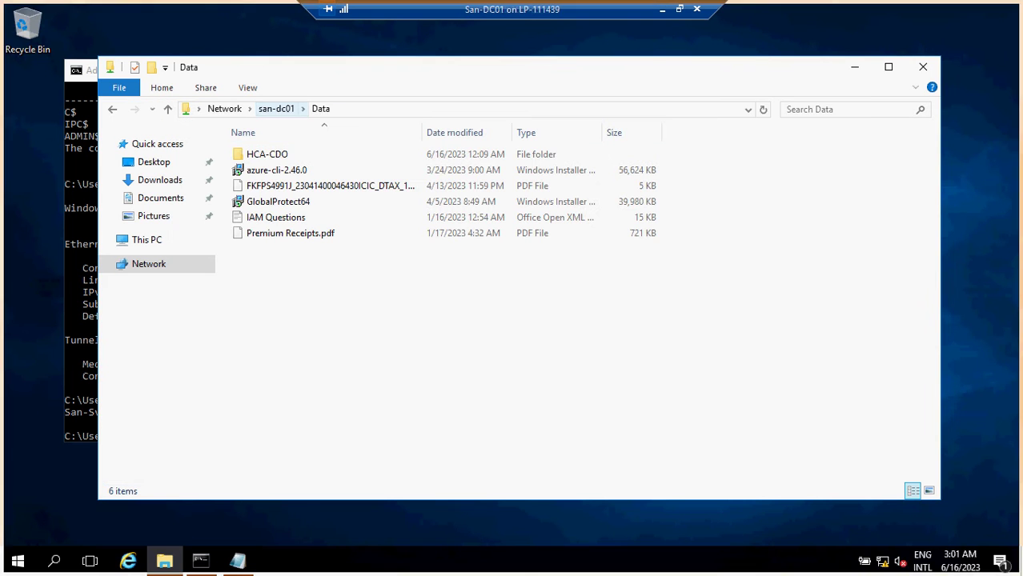
{"action": "left_click", "coordinate": [276, 108]}
{"action": "double_click", "coordinate": [264, 186]}
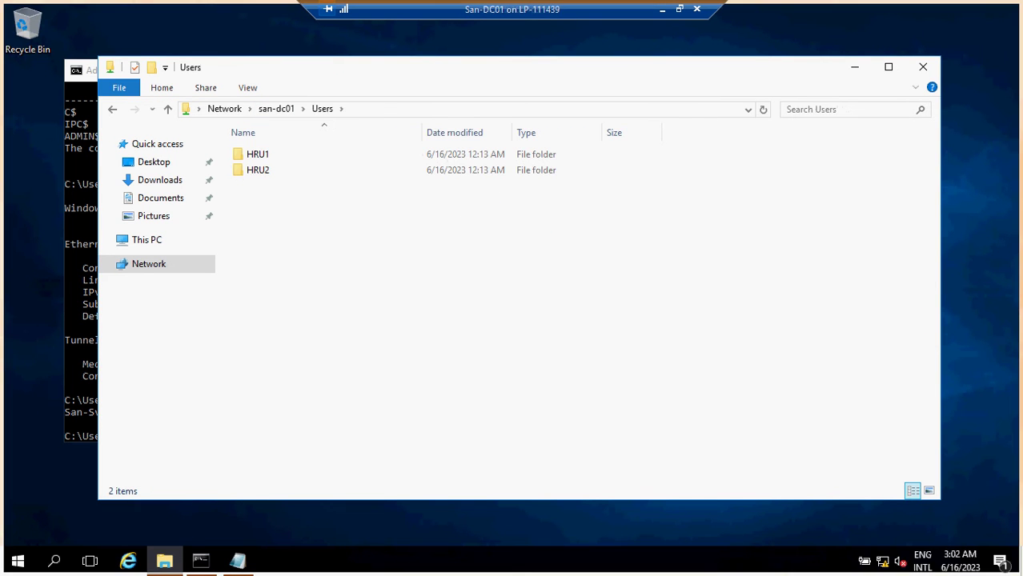
{"action": "left_click", "coordinate": [480, 109]}
{"action": "key", "text": "ctrl+c"}
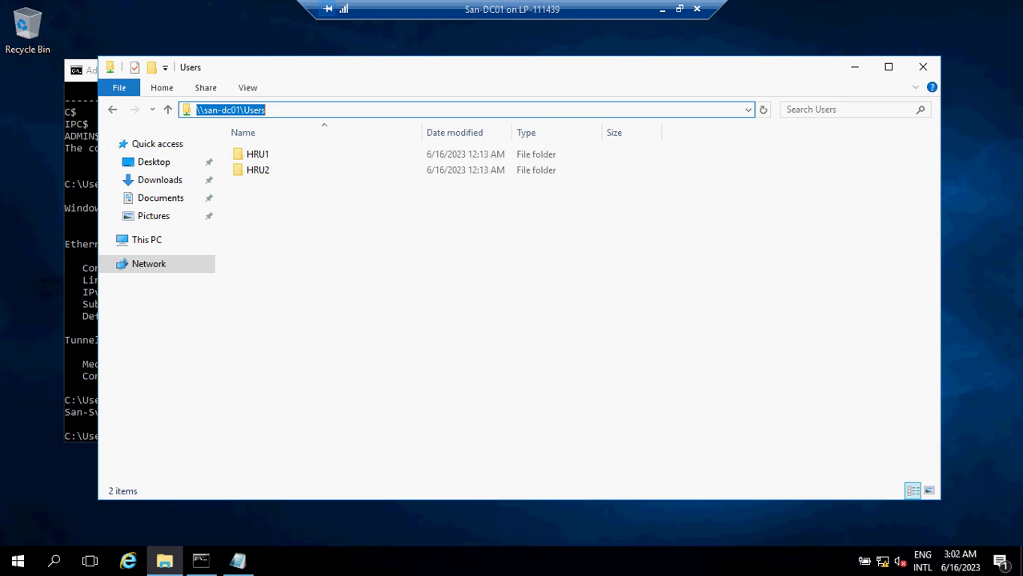
{"action": "left_click", "coordinate": [855, 66]}
{"action": "key", "text": "alt+Tab"}
{"action": "key", "text": "Return"}
{"action": "key", "text": "Return"}
{"action": "key", "text": "ctrl+v"}
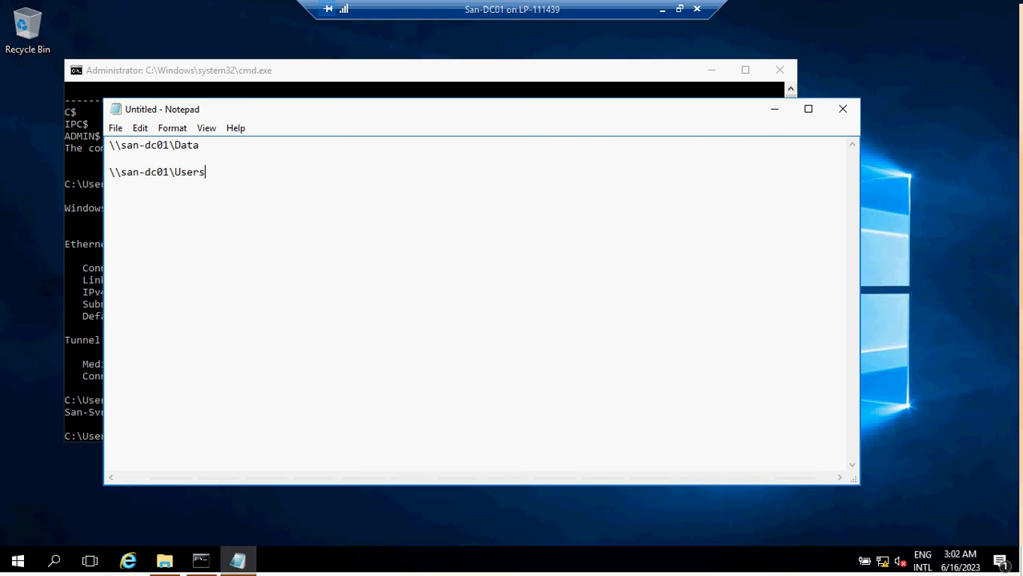
{"action": "left_click", "coordinate": [109, 145]}
{"action": "left_click", "coordinate": [200, 144]}
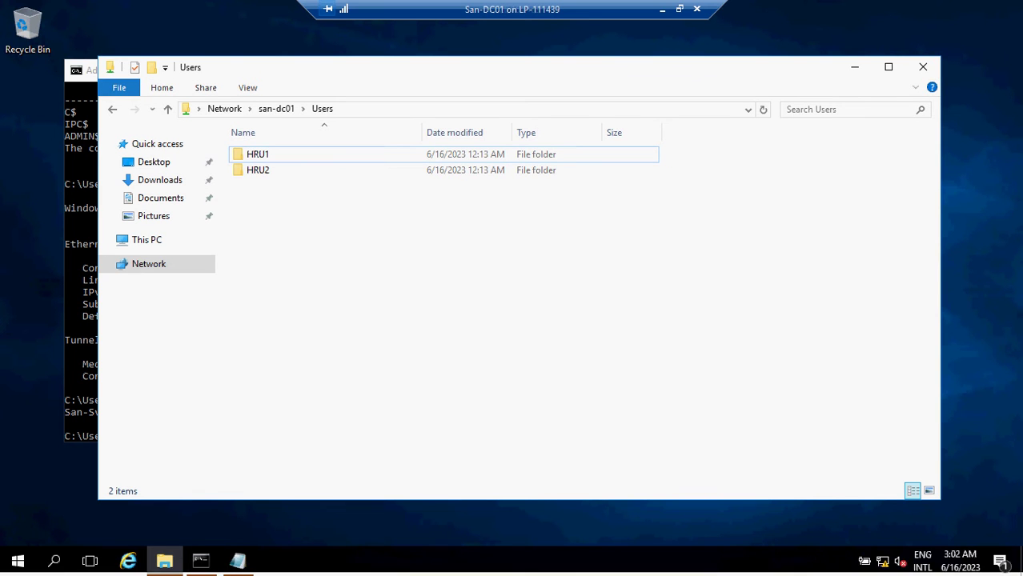
{"action": "left_click", "coordinate": [147, 239]}
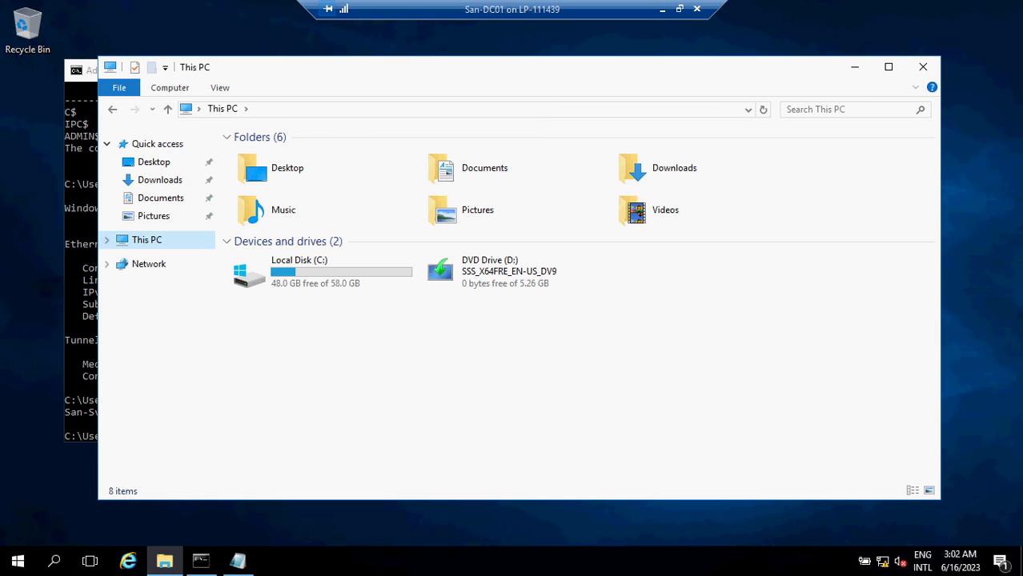
Open Disk Management in Computer Management.
{"action": "right_click", "coordinate": [17, 560]}
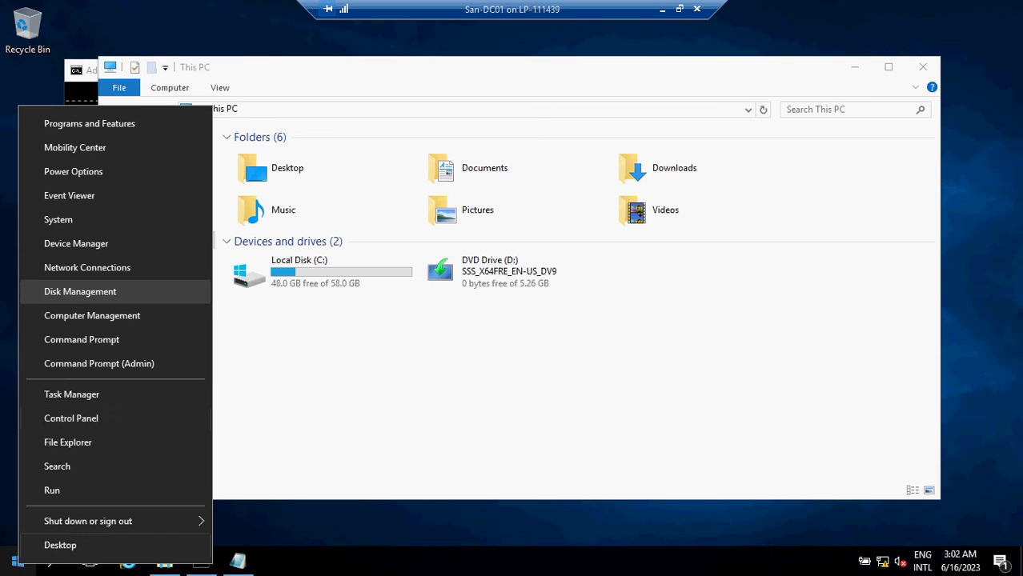
{"action": "left_click", "coordinate": [80, 316]}
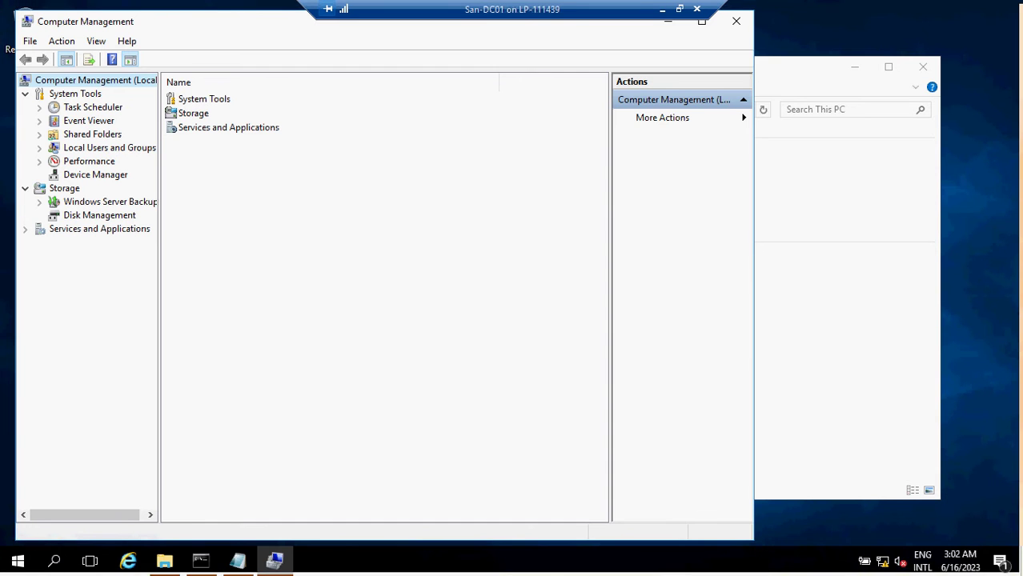
{"action": "left_click", "coordinate": [99, 215]}
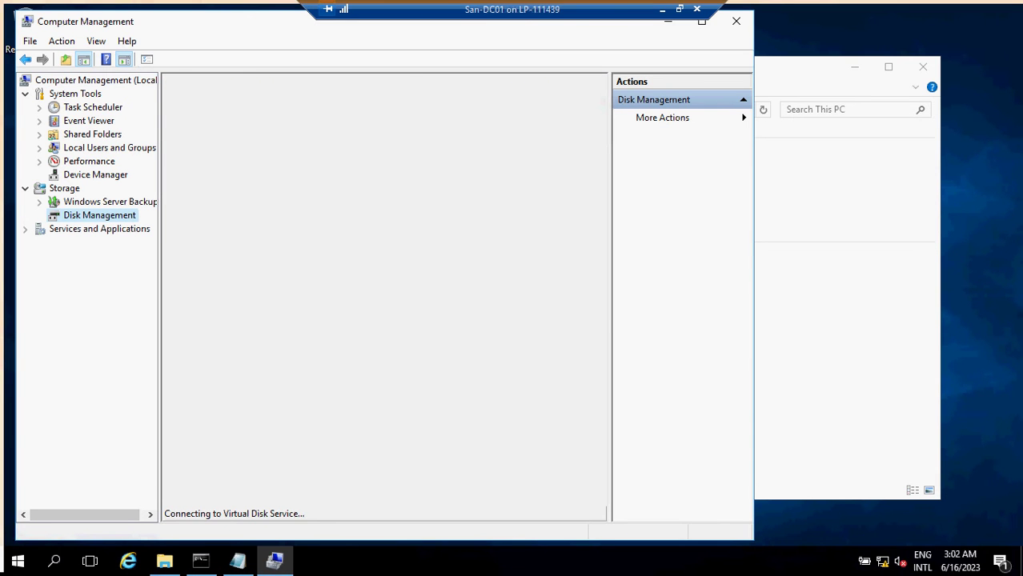
Create a default-size simple volume on the 21.41 GB unallocated space as E:, labelled Data.
{"action": "right_click", "coordinate": [561, 334]}
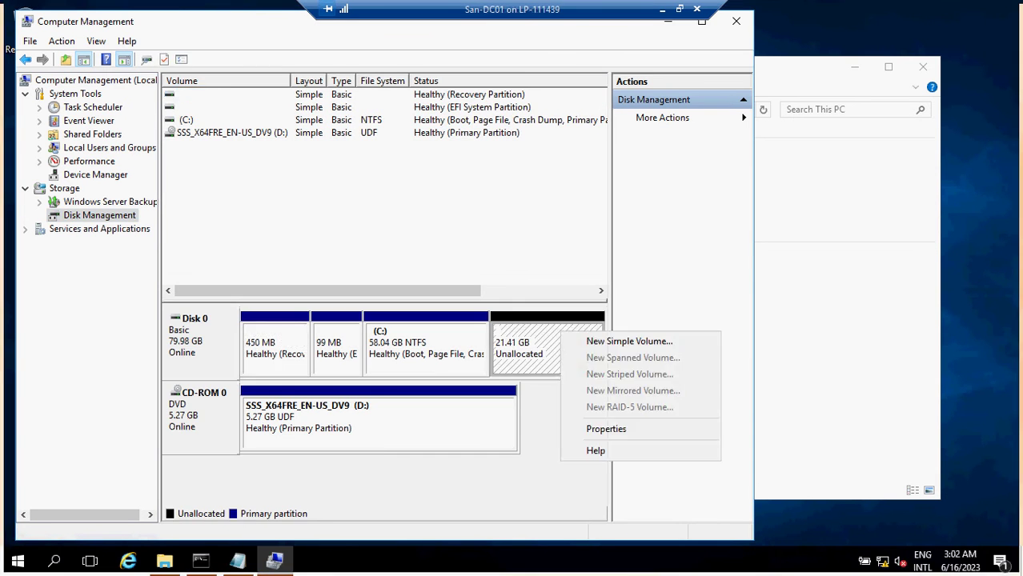
{"action": "left_click", "coordinate": [629, 341]}
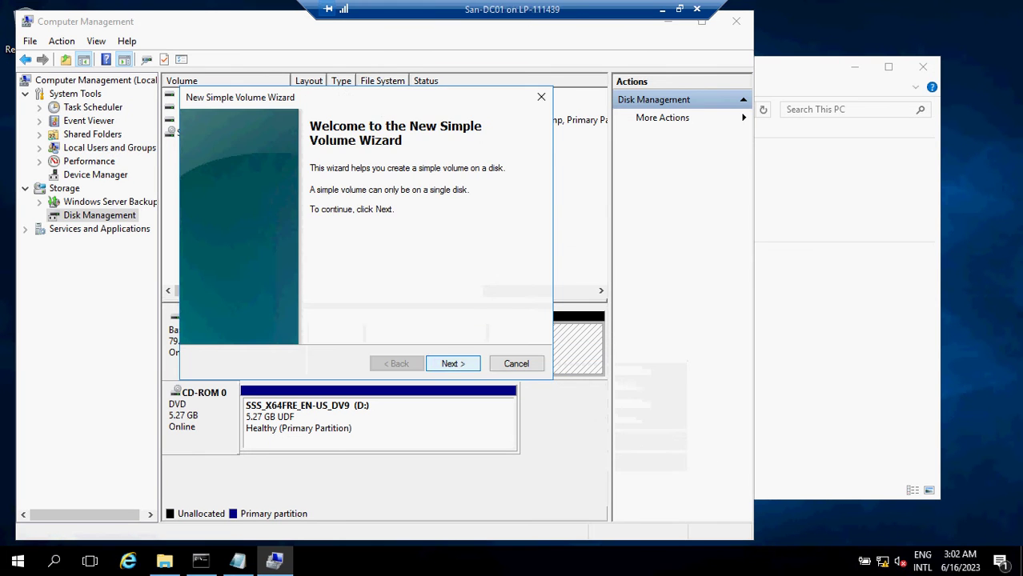
{"action": "left_click", "coordinate": [453, 363]}
{"action": "left_click", "coordinate": [453, 364]}
{"action": "left_click", "coordinate": [453, 363]}
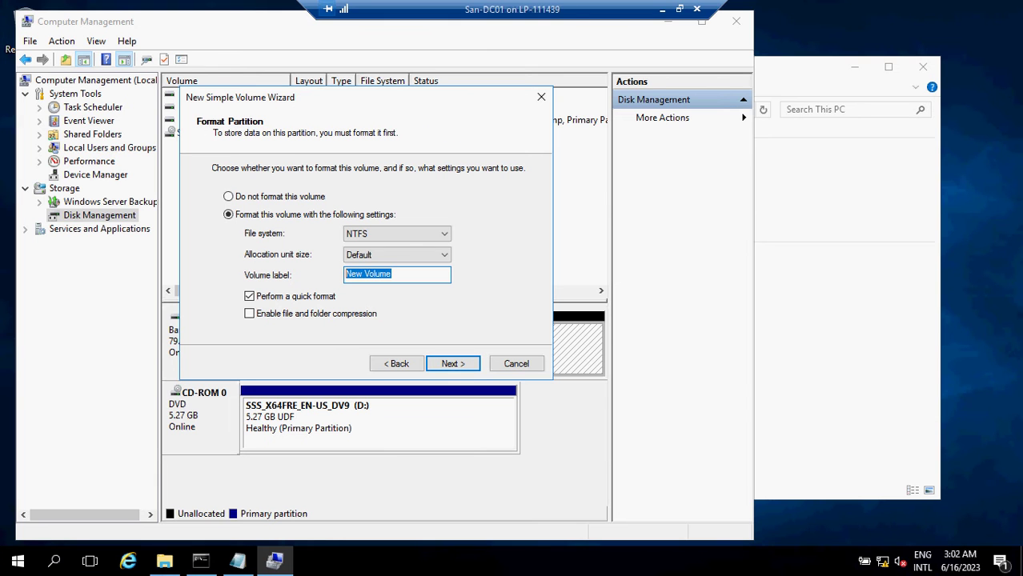
{"action": "type", "text": "Data"}
{"action": "key", "text": "Return"}
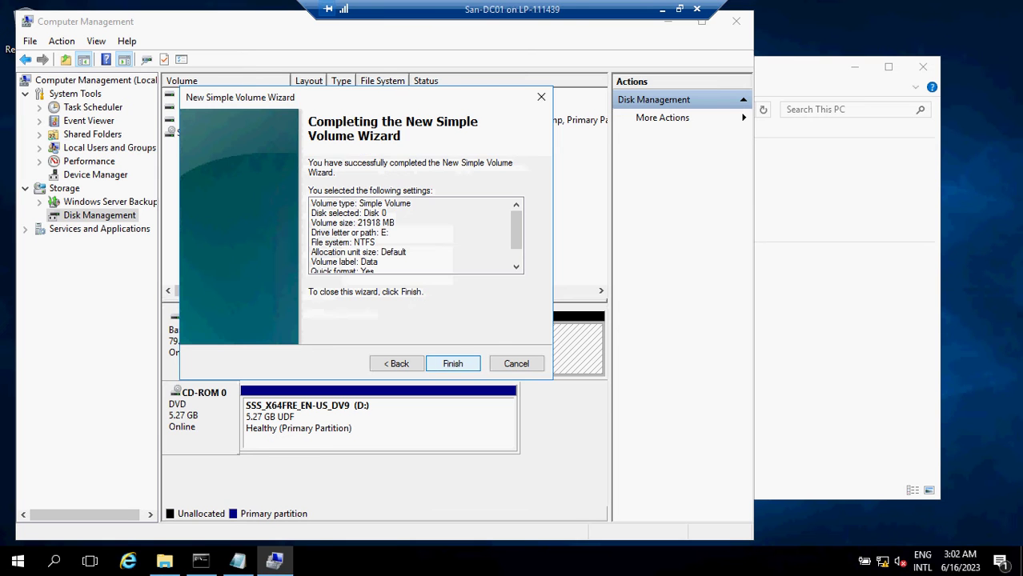
{"action": "key", "text": "Return"}
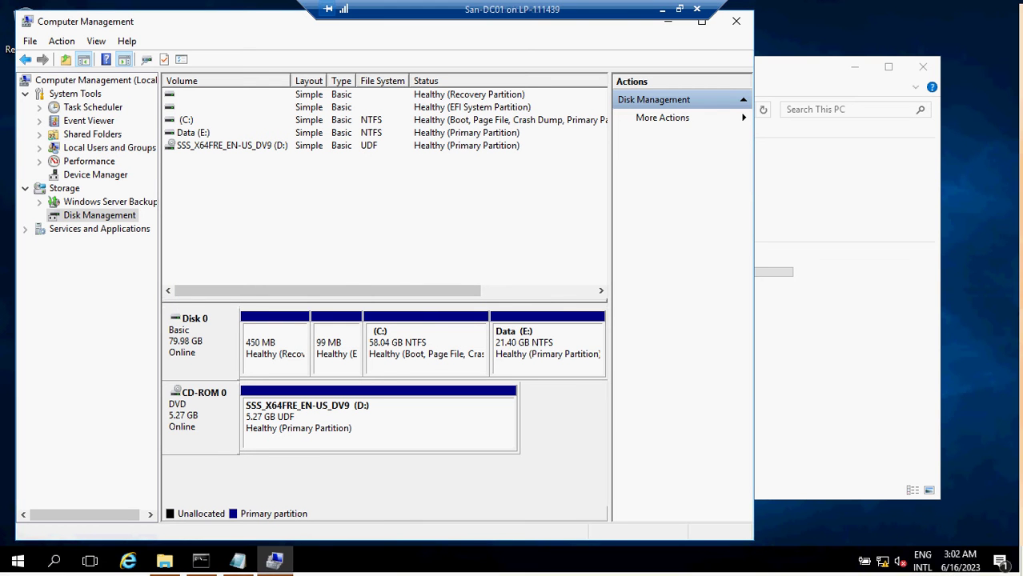
Close Computer Management, open the empty Data (E:) drive and copy its E:\ path.
{"action": "key", "text": "alt+F4"}
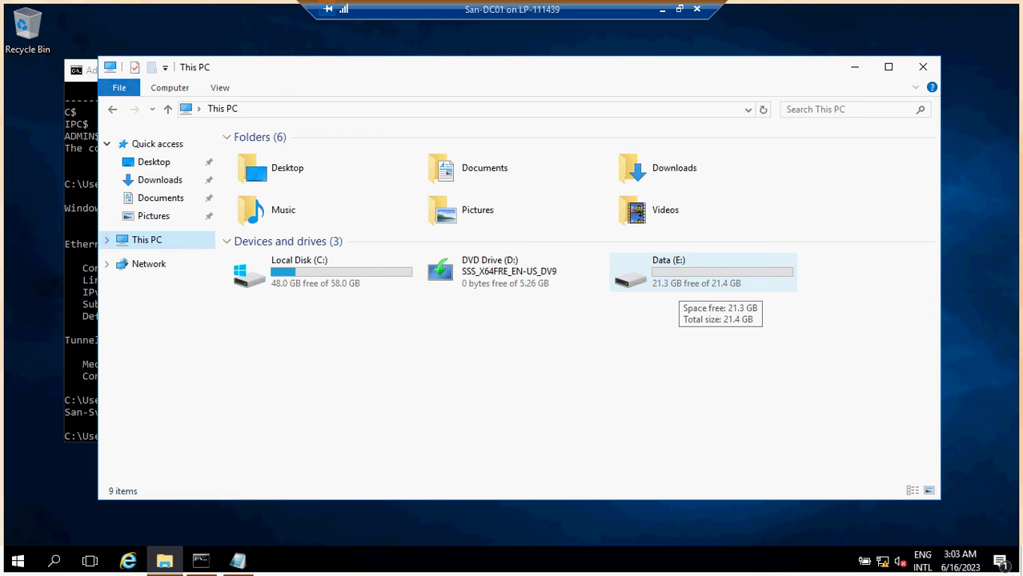
{"action": "double_click", "coordinate": [696, 276]}
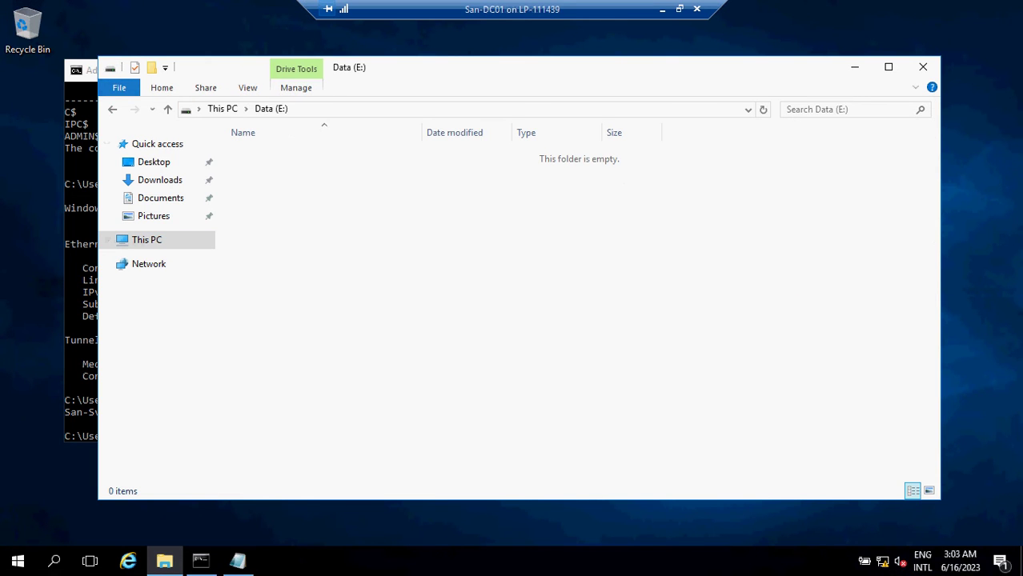
{"action": "key", "text": "alt+Left"}
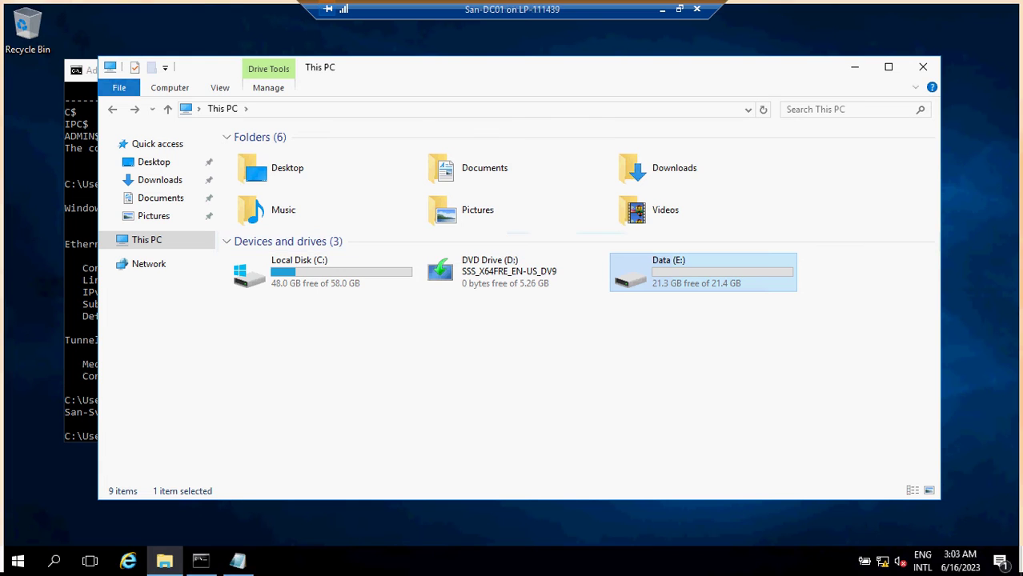
{"action": "key", "text": "Return"}
{"action": "key", "text": "alt+d"}
{"action": "key", "text": "ctrl+c"}
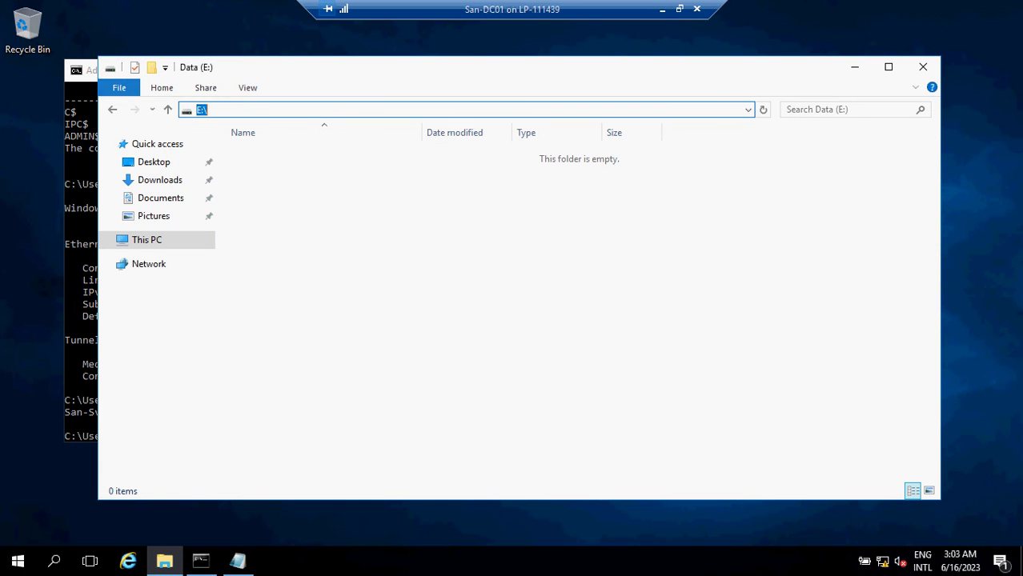
{"action": "key", "text": "alt+Tab"}
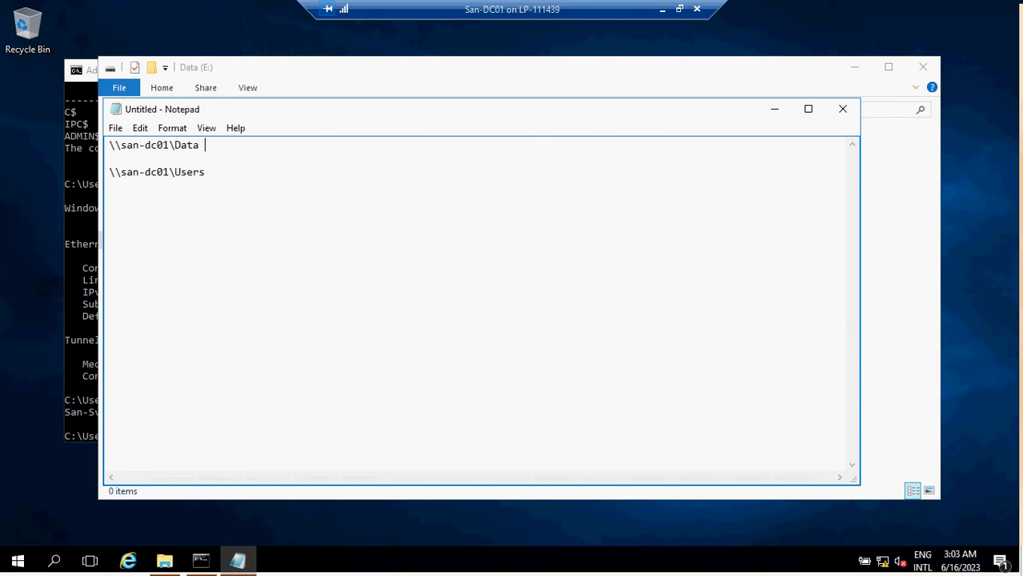
Make the first line read Robocopy.exe \\san-dc01\Data E:\Data.
{"action": "key", "text": "ctrl+v"}
{"action": "type", "text": "Data"}
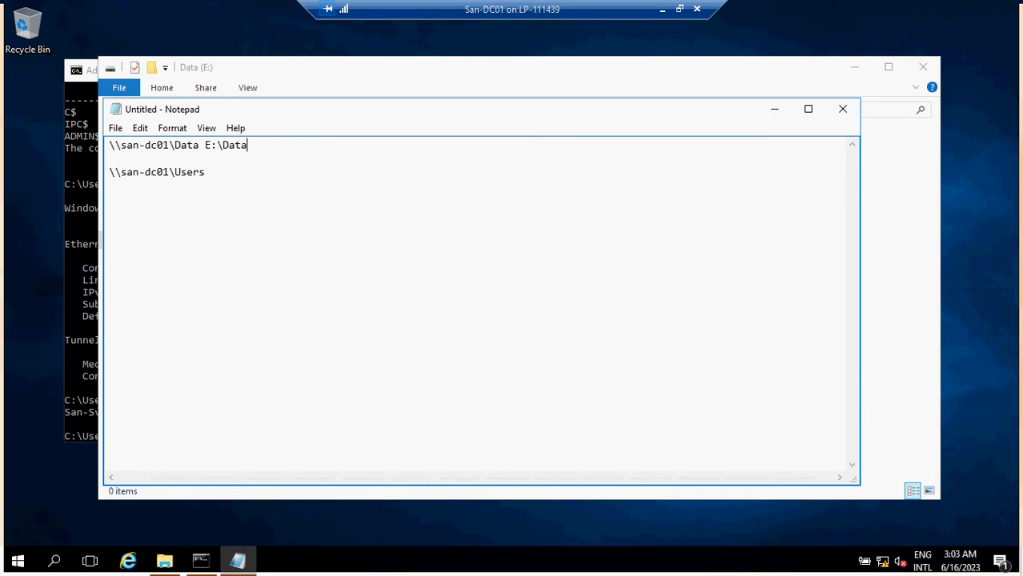
{"action": "left_click", "coordinate": [109, 145]}
{"action": "type", "text": "Roboc"}
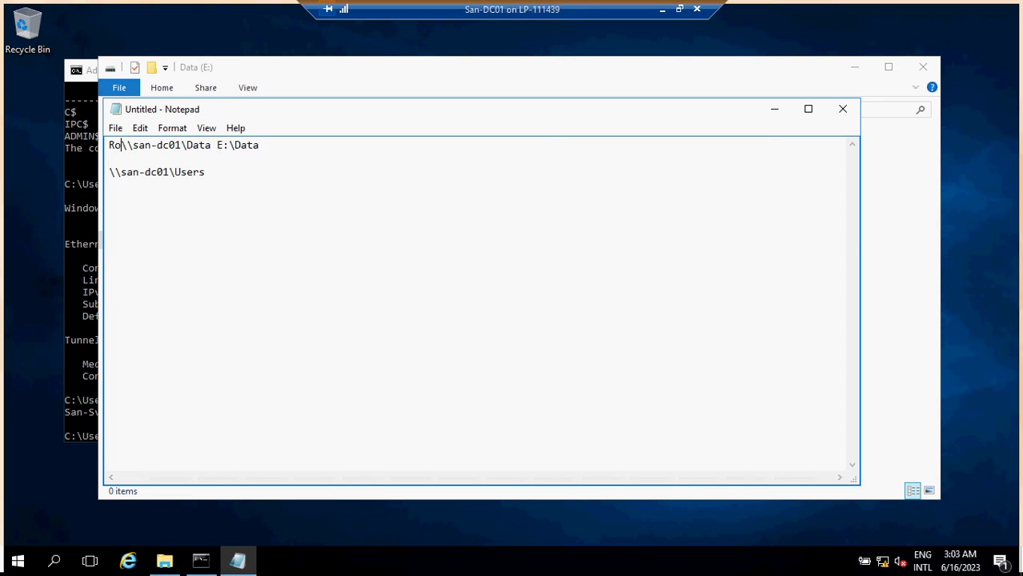
{"action": "type", "text": "opy"}
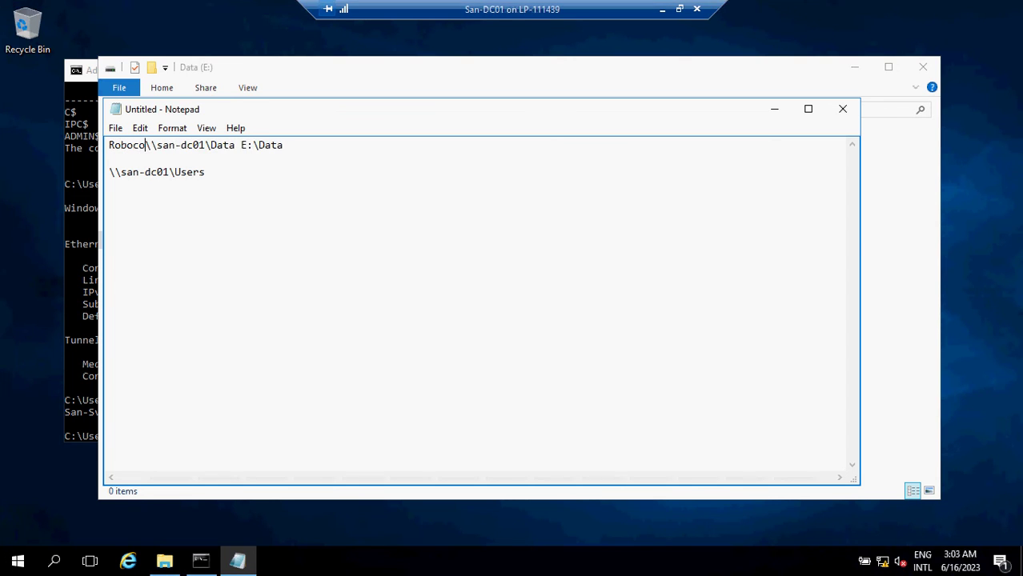
{"action": "type", "text": ".exe"}
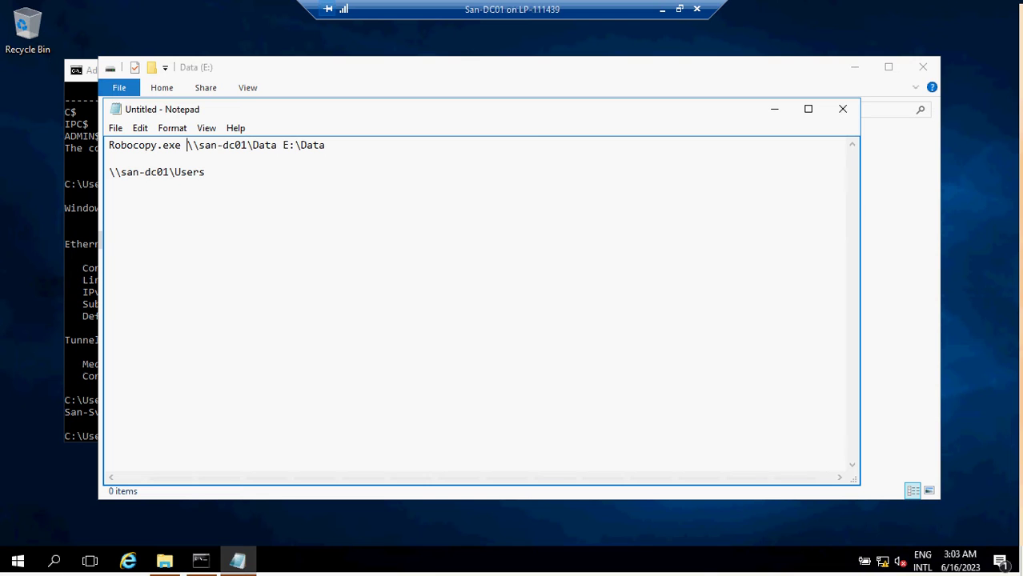
Copy E:\Data and the Robocopy.exe prefix onto the Users share line.
{"action": "left_click_drag", "start_coordinate": [276, 145], "coordinate": [186, 145]}
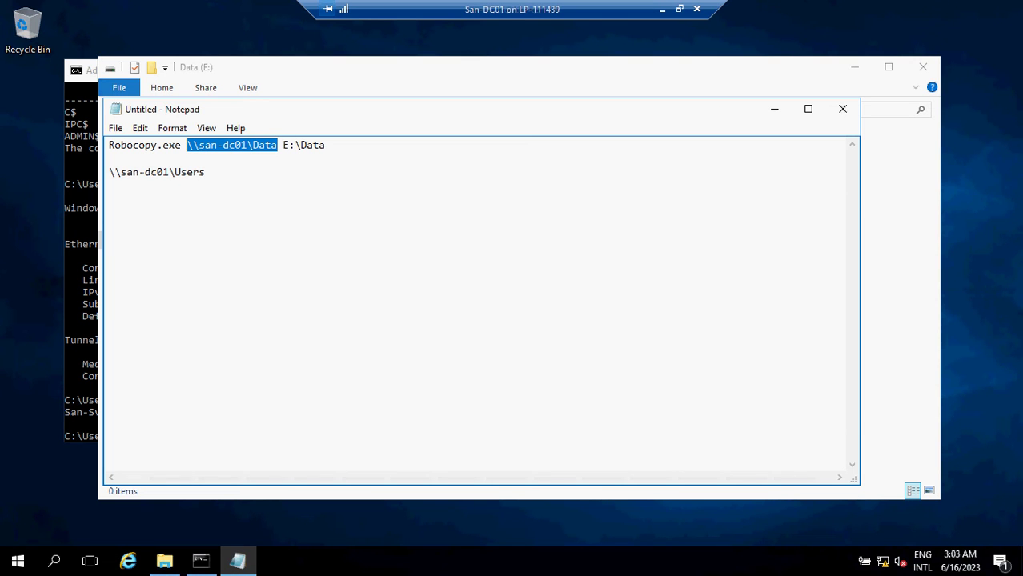
{"action": "left_click", "coordinate": [325, 145]}
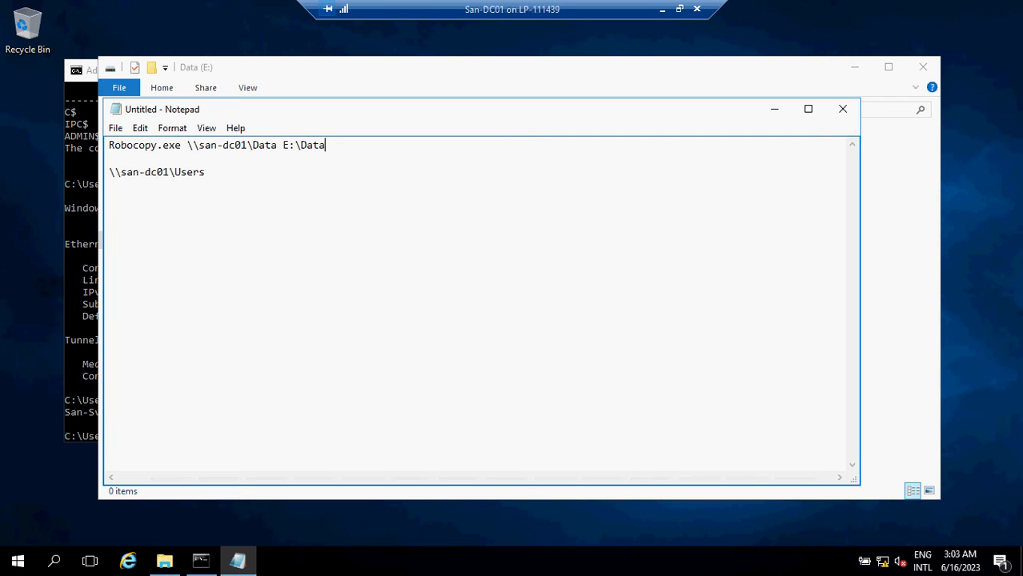
{"action": "left_click_drag", "start_coordinate": [325, 145], "coordinate": [186, 145]}
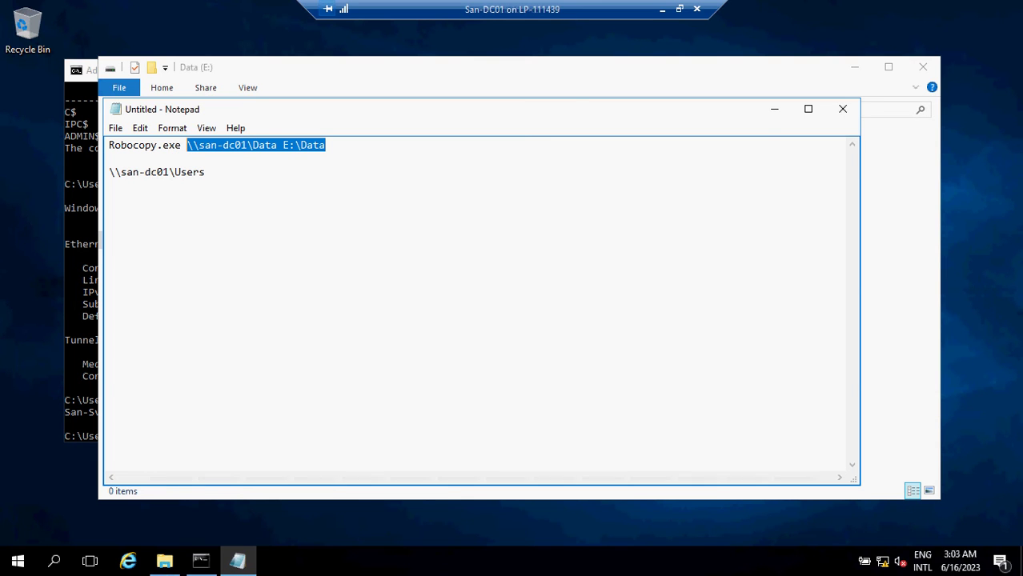
{"action": "left_click", "coordinate": [206, 172]}
{"action": "left_click_drag", "start_coordinate": [325, 145], "coordinate": [282, 145]}
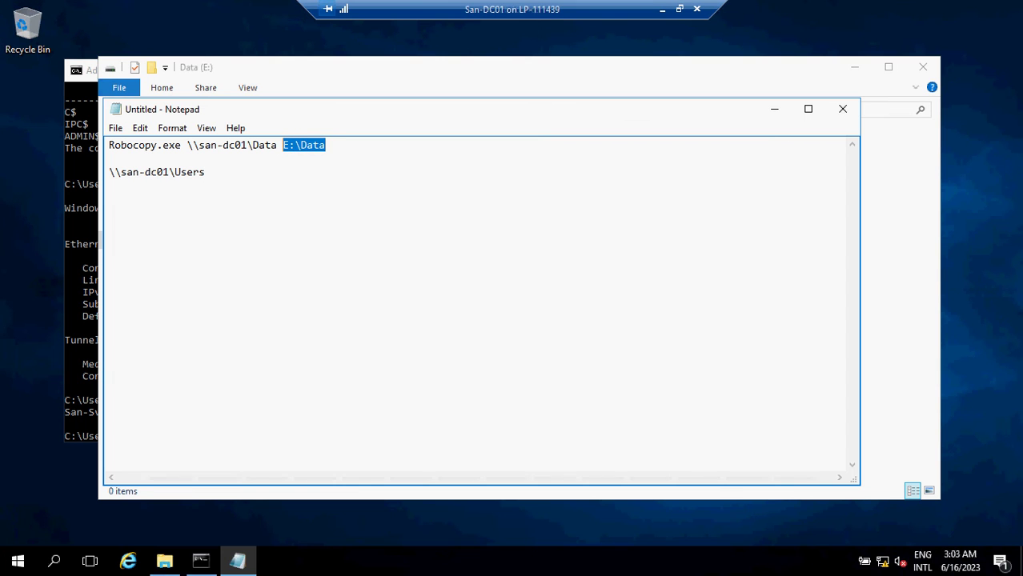
{"action": "key", "text": "ctrl+c"}
{"action": "left_click", "coordinate": [206, 172]}
{"action": "key", "text": "ctrl+v"}
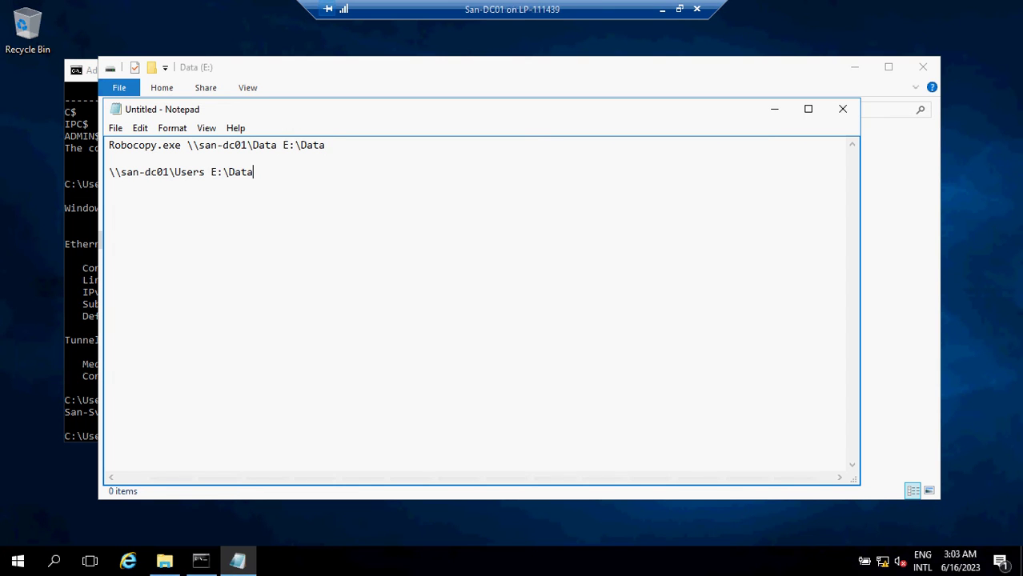
{"action": "left_click_drag", "start_coordinate": [182, 145], "coordinate": [109, 145]}
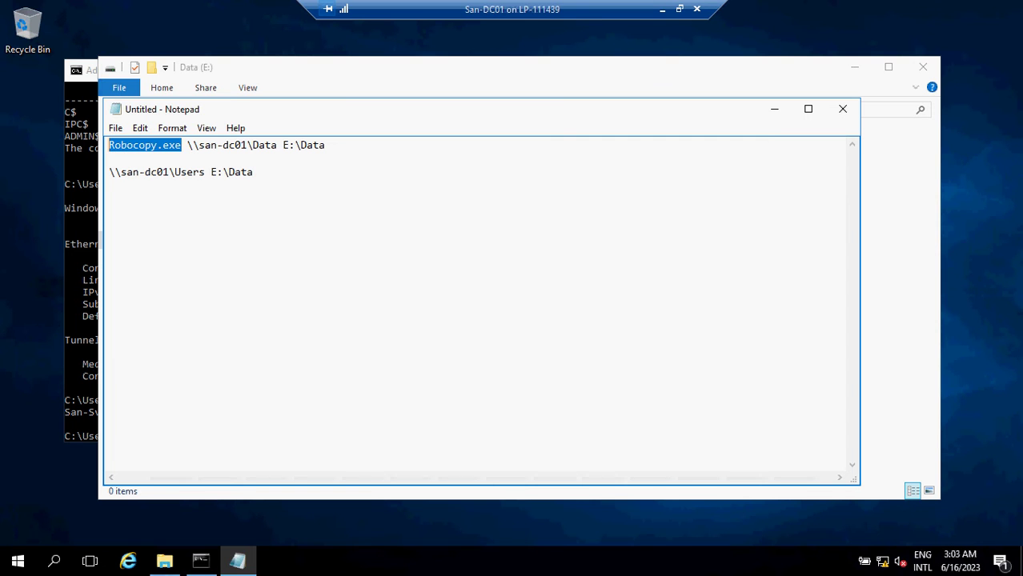
{"action": "left_click", "coordinate": [109, 172]}
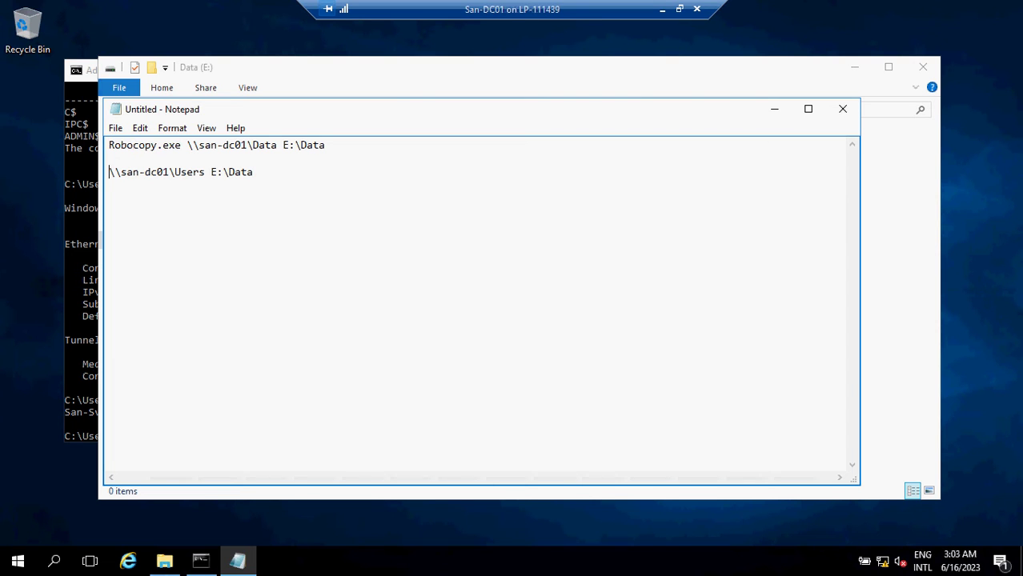
{"action": "key", "text": "ctrl+v"}
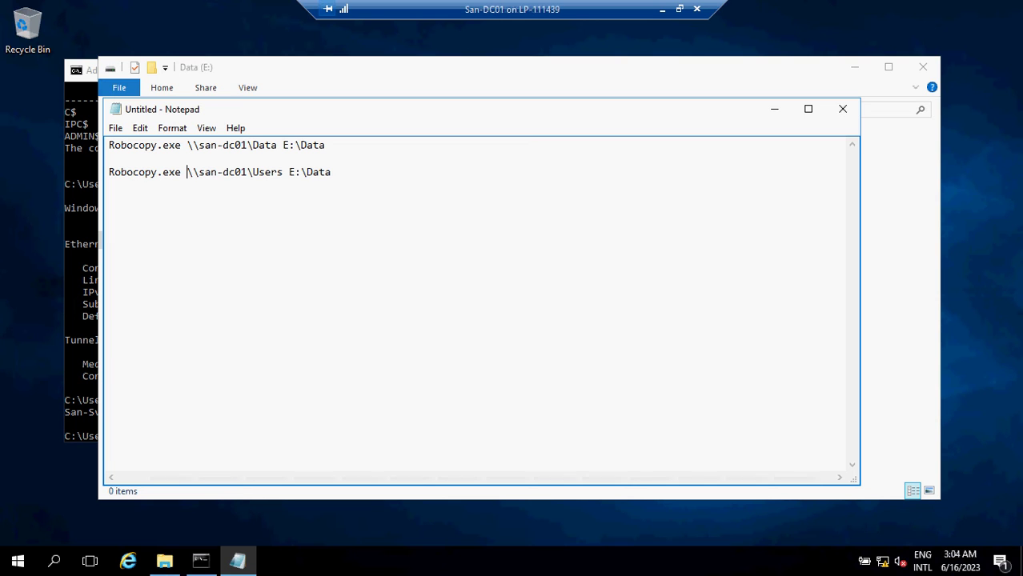
Change the second command's destination from E:\Data to E:\Users.
{"action": "left_click_drag", "start_coordinate": [284, 171], "coordinate": [253, 171]}
{"action": "left_click_drag", "start_coordinate": [331, 171], "coordinate": [307, 171]}
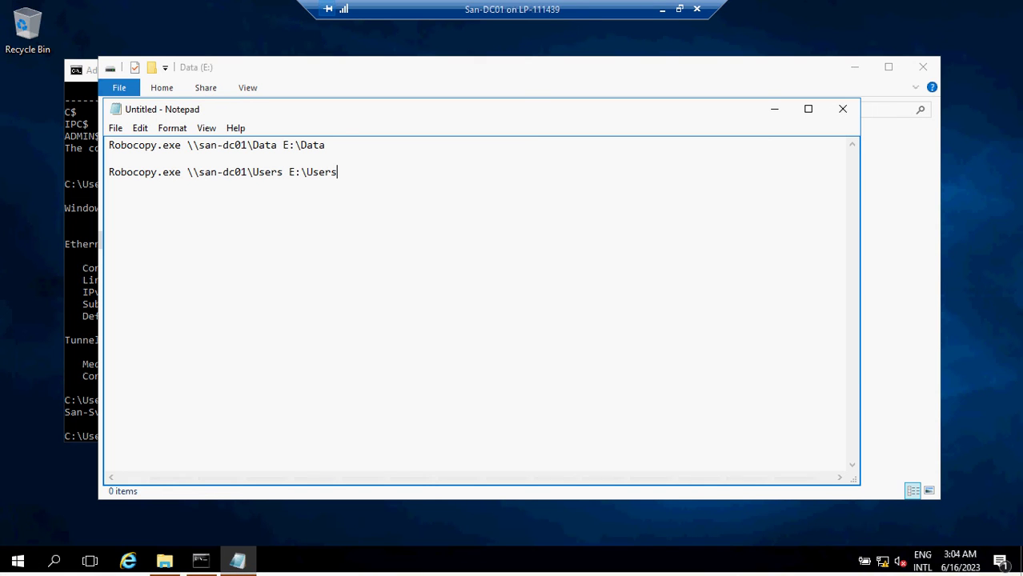
{"action": "left_click", "coordinate": [326, 144]}
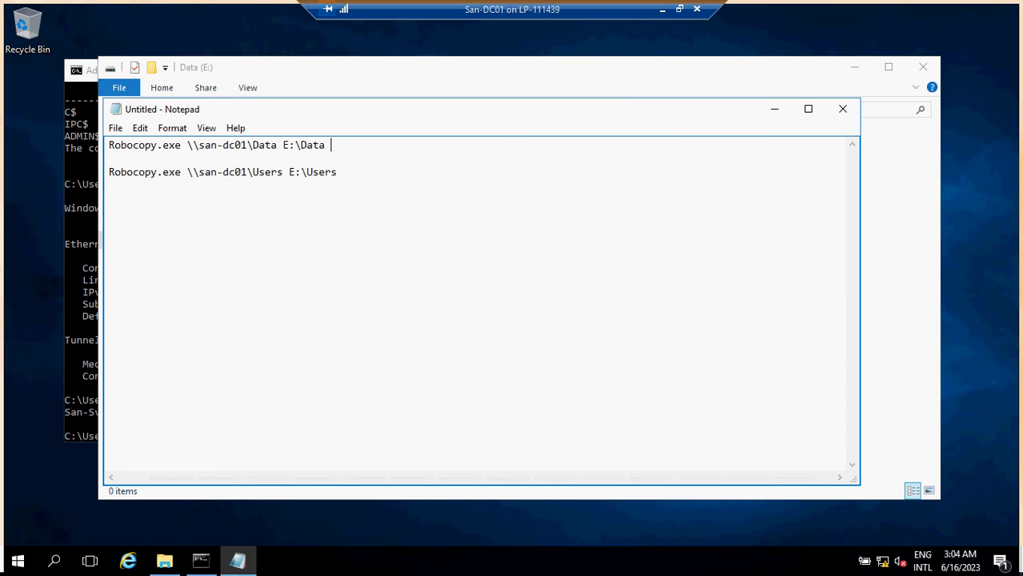
{"action": "key", "text": "alt+Tab"}
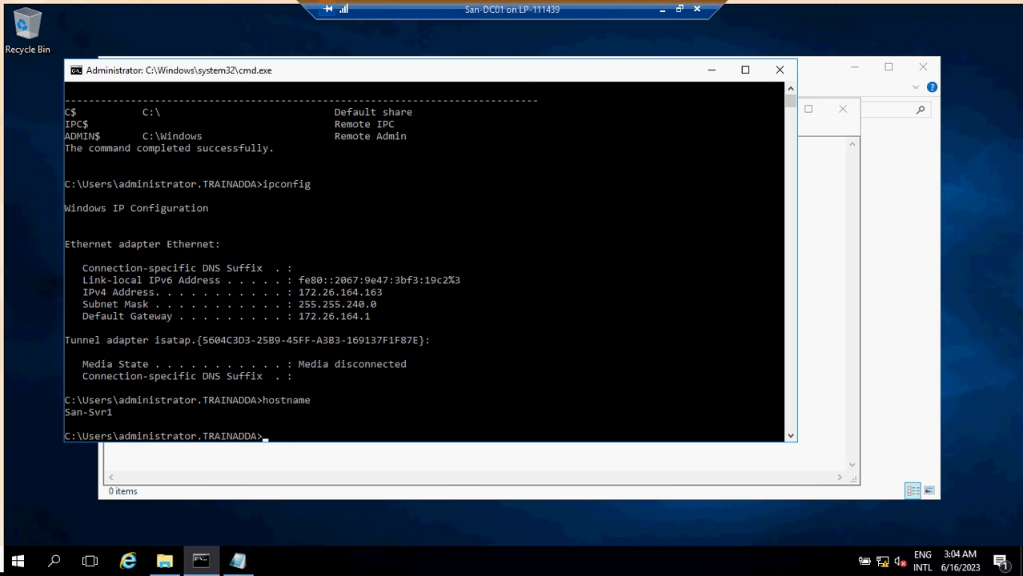
Run robocopy /? and scroll back up to the usage and copy options.
{"action": "type", "text": "robocopy "}
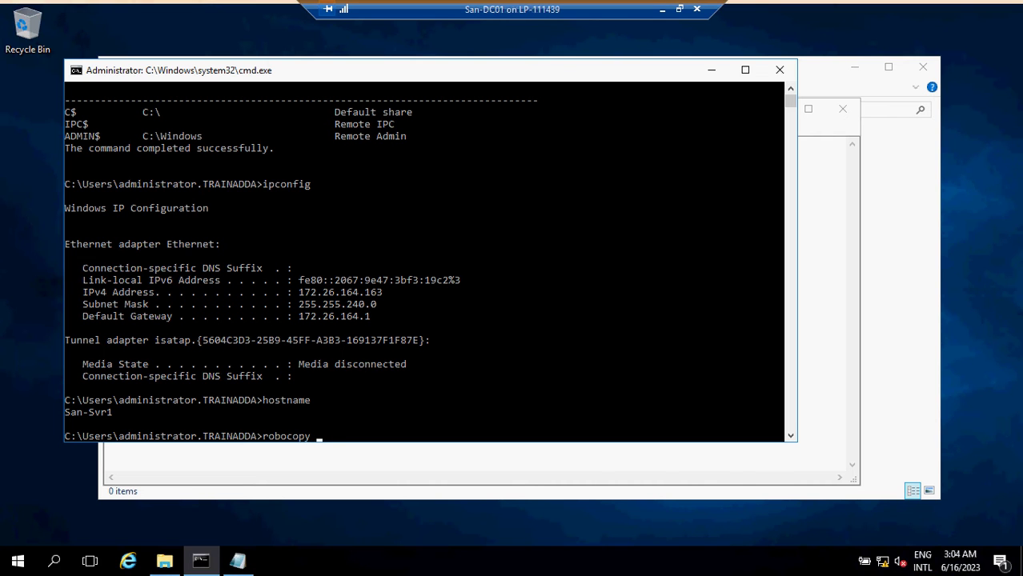
{"action": "type", "text": "/?"}
{"action": "key", "text": "Return"}
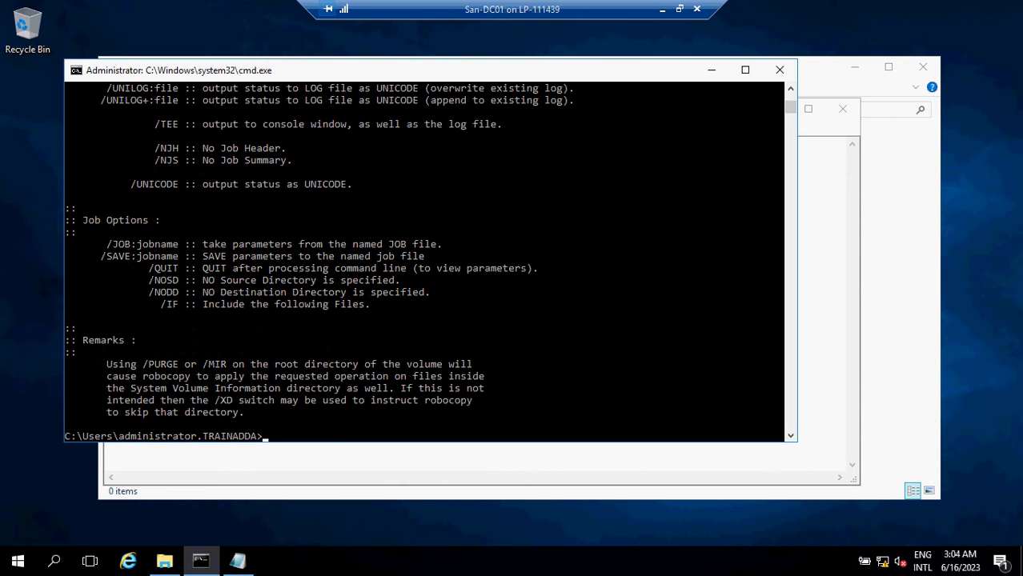
{"action": "scroll", "coordinate": [424, 260], "scroll_direction": "up", "scroll_amount": 5}
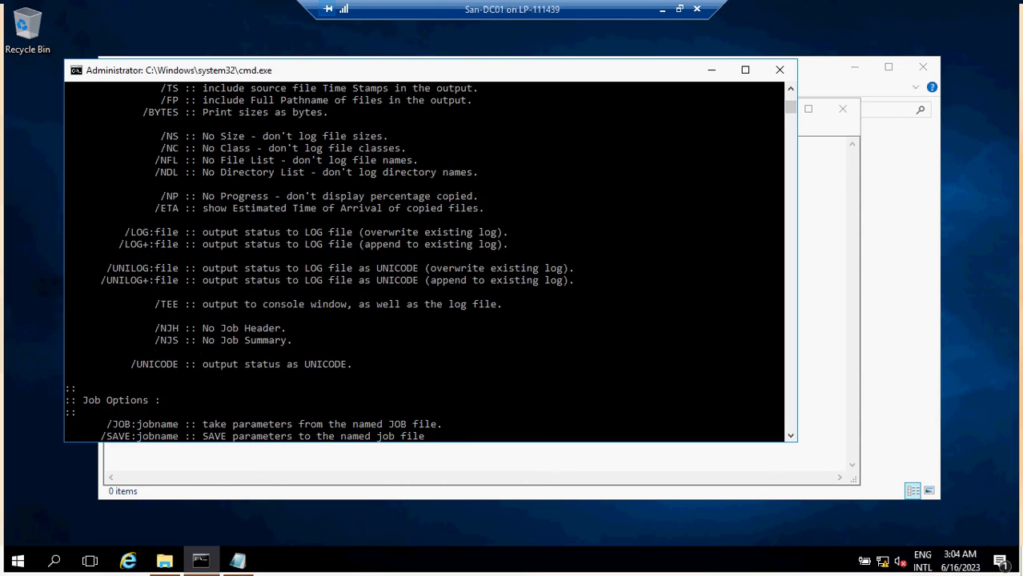
{"action": "scroll", "coordinate": [424, 260], "scroll_direction": "up", "scroll_amount": 6}
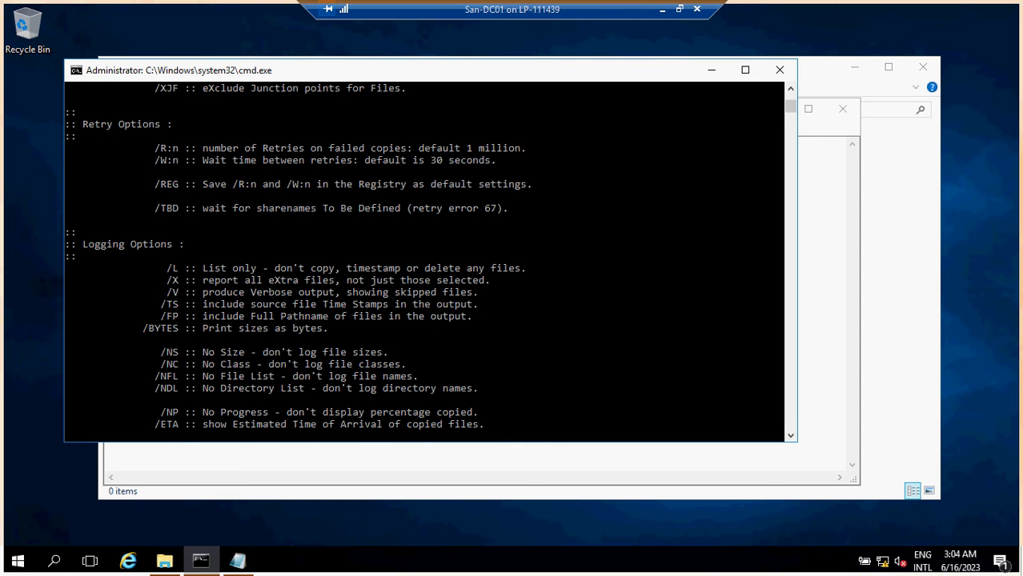
{"action": "scroll", "coordinate": [424, 260], "scroll_direction": "up", "scroll_amount": 11}
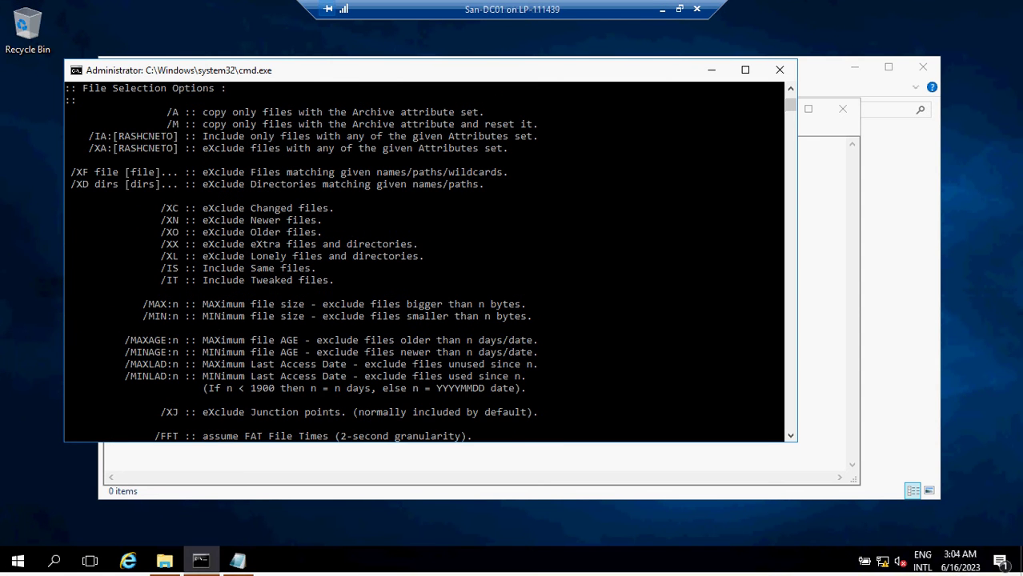
{"action": "scroll", "coordinate": [425, 260], "scroll_direction": "up", "scroll_amount": 8}
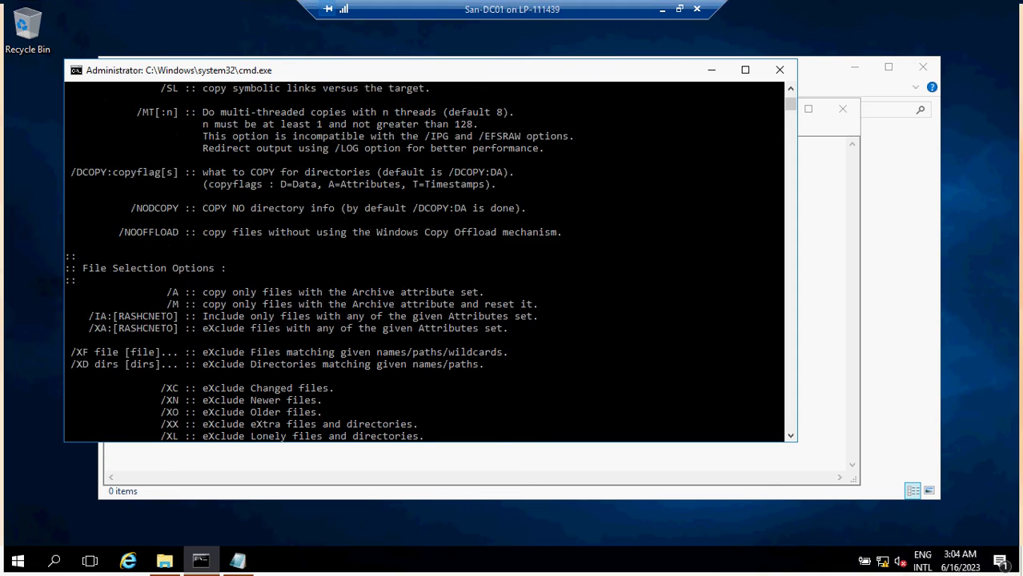
{"action": "scroll", "coordinate": [424, 260], "scroll_direction": "up", "scroll_amount": 9}
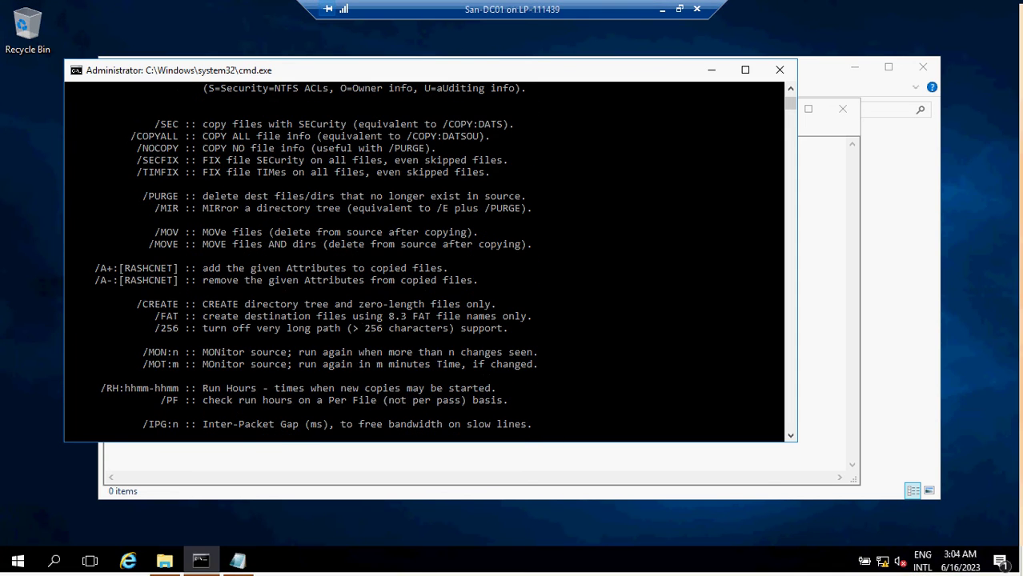
{"action": "scroll", "coordinate": [424, 260], "scroll_direction": "up", "scroll_amount": 1}
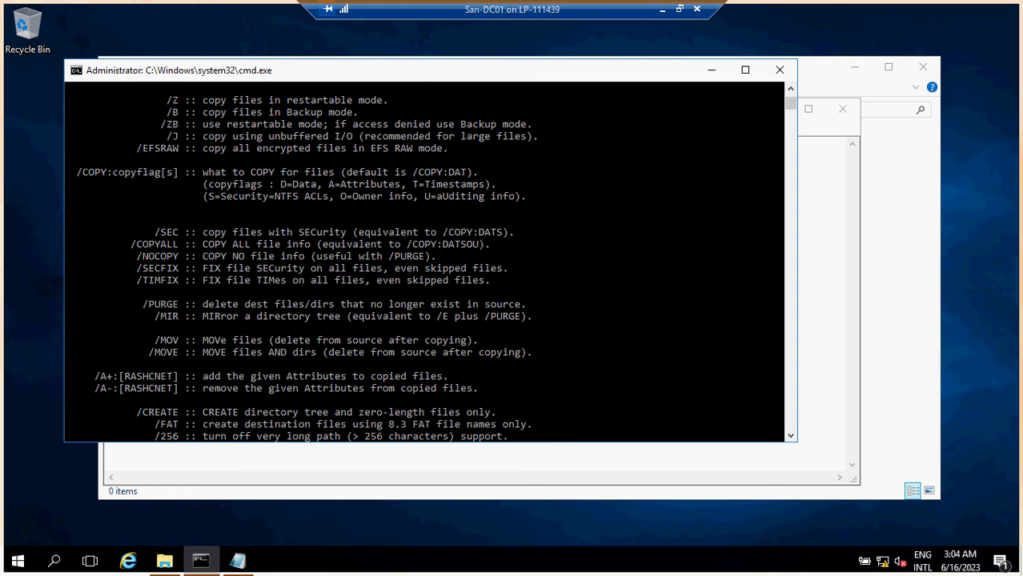
{"action": "scroll", "coordinate": [424, 260], "scroll_direction": "up", "scroll_amount": 2}
{"action": "scroll", "coordinate": [424, 260], "scroll_direction": "up", "scroll_amount": 3}
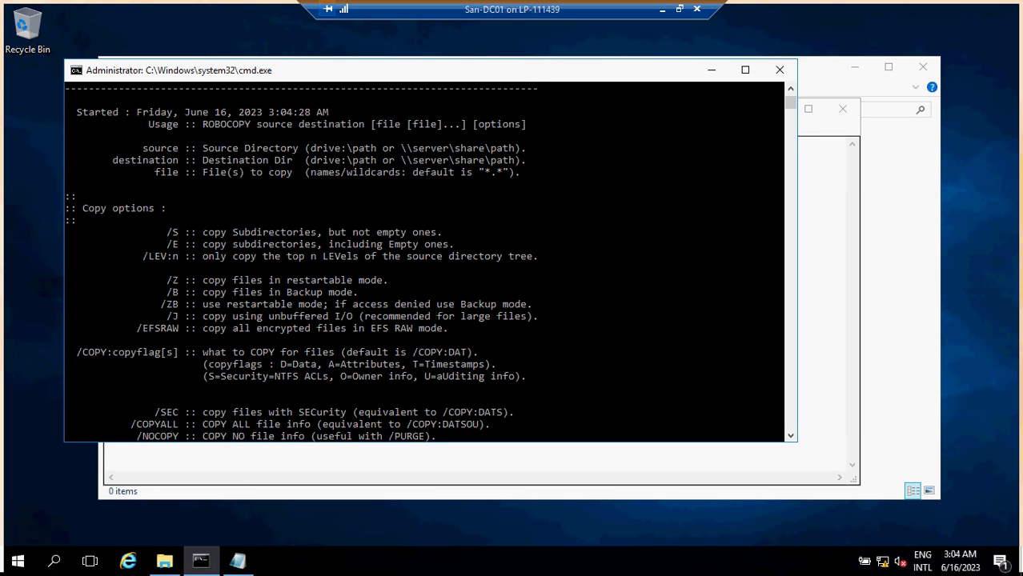
{"action": "key", "text": "alt+Tab"}
Append /E and /ZB, copied from the help, to the Data command.
{"action": "left_click", "coordinate": [326, 145]}
{"action": "type", "text": "/"}
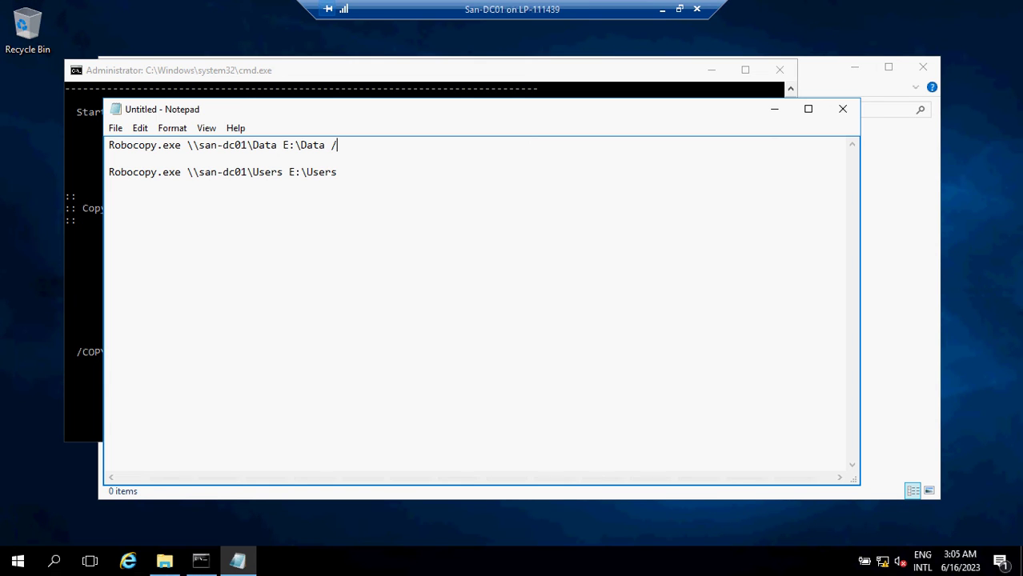
{"action": "type", "text": "E"}
{"action": "key", "text": "alt+Tab"}
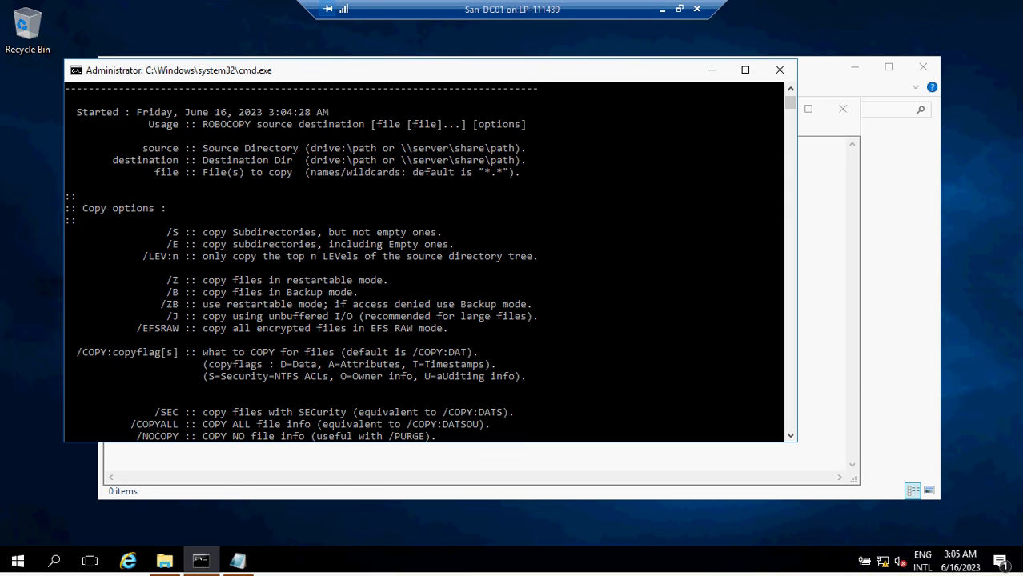
{"action": "double_click", "coordinate": [170, 304]}
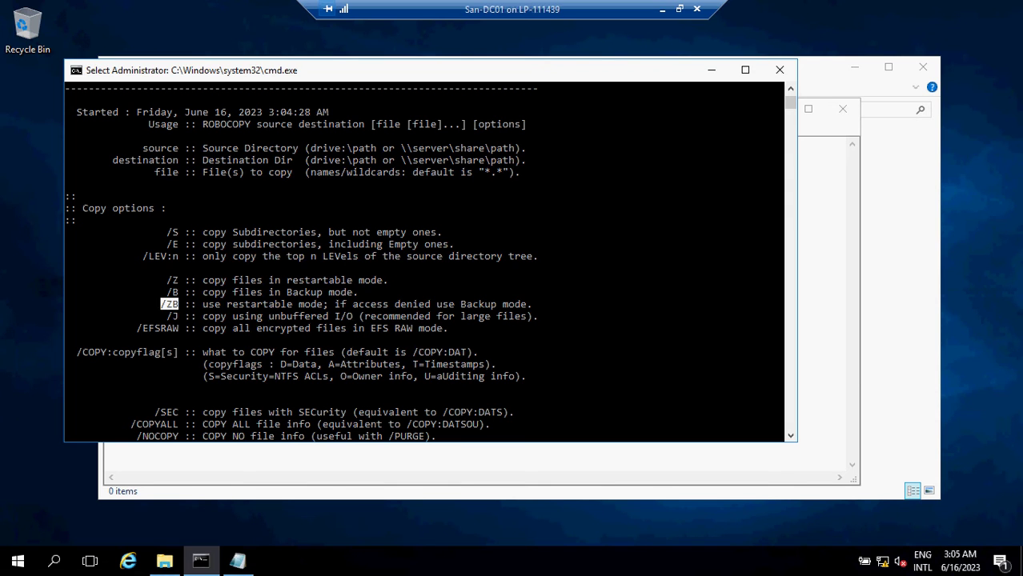
{"action": "key", "text": "ctrl+c"}
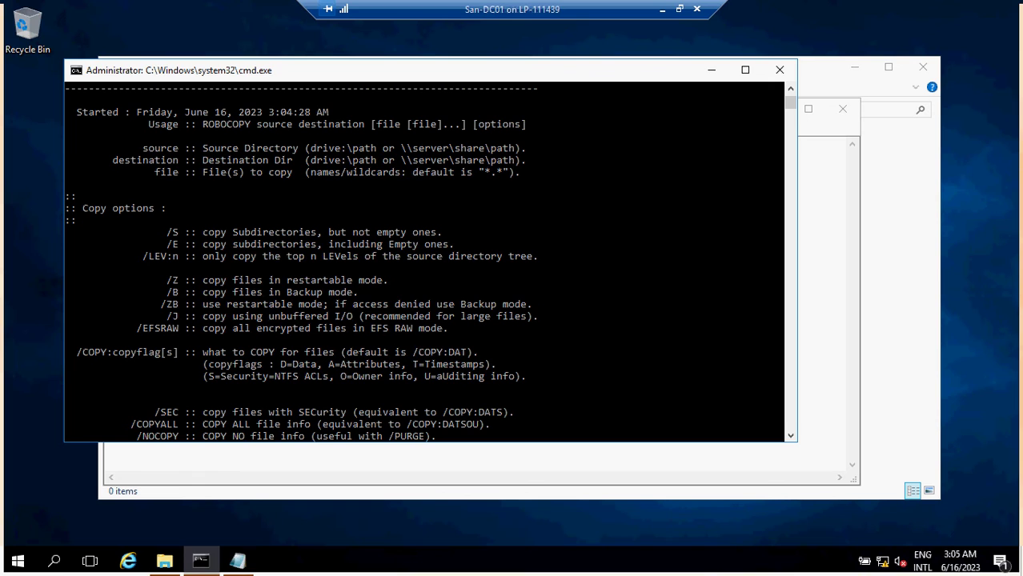
{"action": "key", "text": "alt+Tab"}
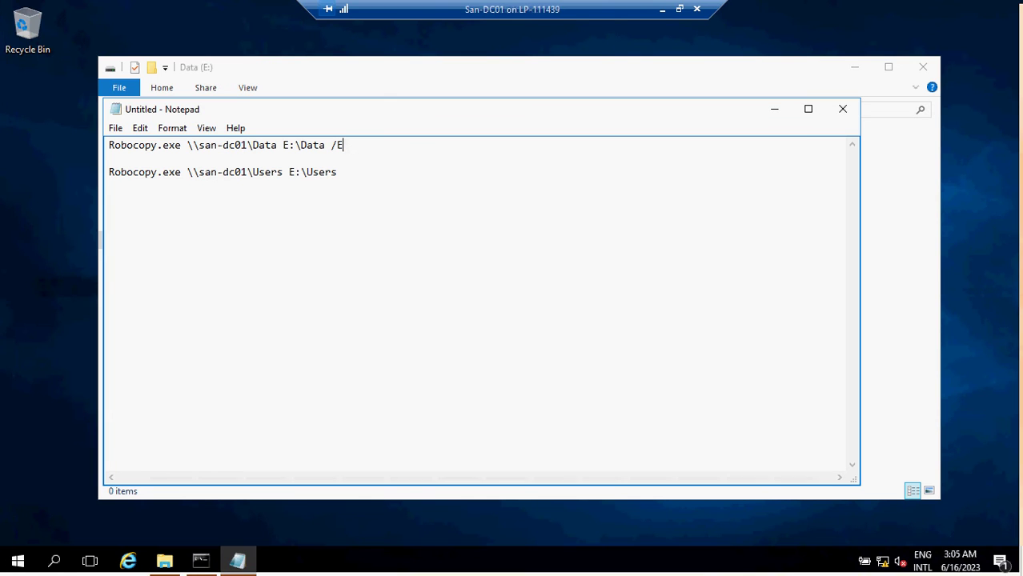
{"action": "key", "text": "ctrl+v"}
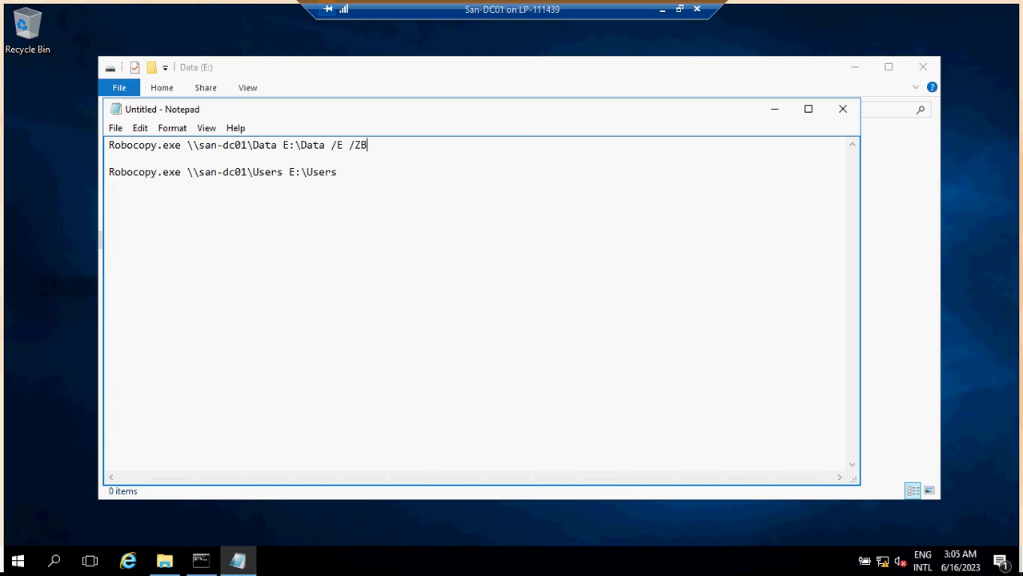
Copy /COPYALL from the robocopy help and paste it after /ZB.
{"action": "key", "text": "alt+Tab"}
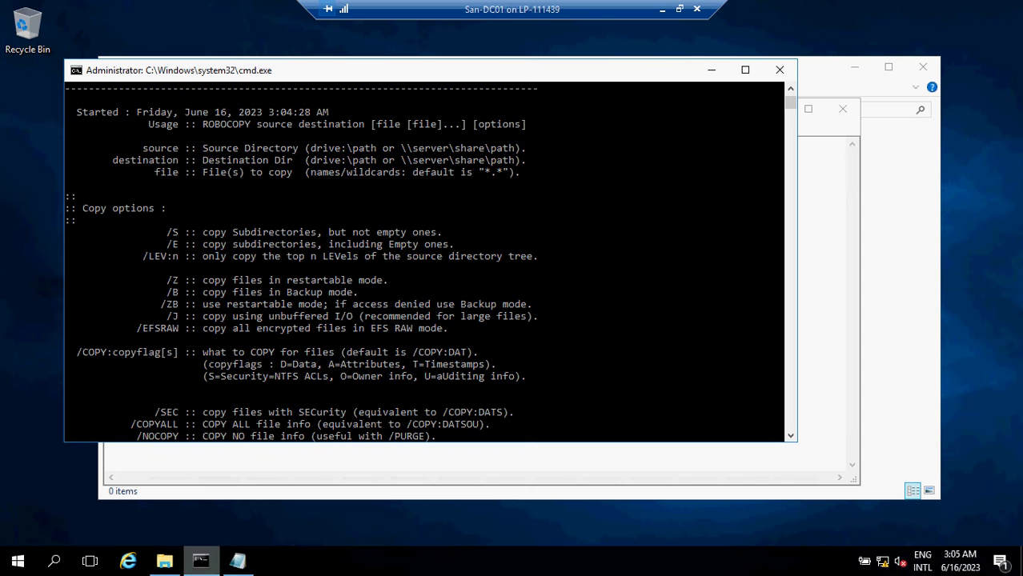
{"action": "scroll", "coordinate": [424, 260], "scroll_direction": "down", "scroll_amount": 2}
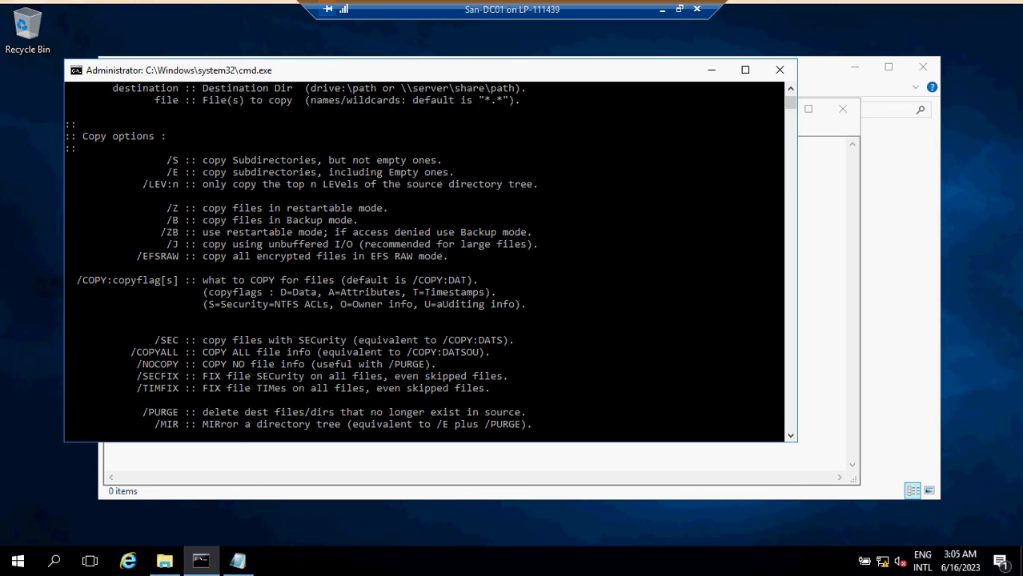
{"action": "left_click_drag", "start_coordinate": [131, 352], "coordinate": [178, 352]}
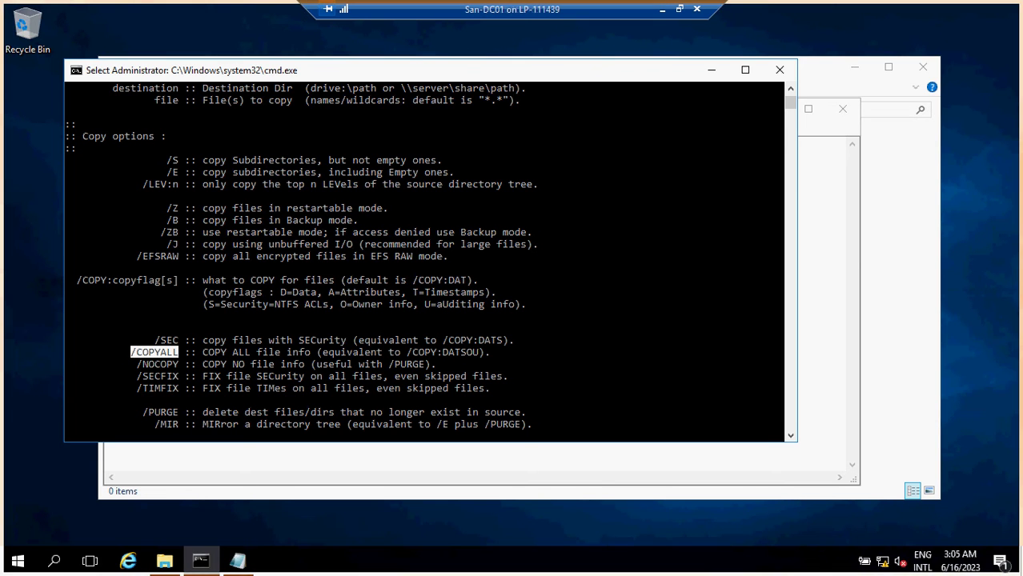
{"action": "key", "text": "Return"}
{"action": "key", "text": "alt+Tab"}
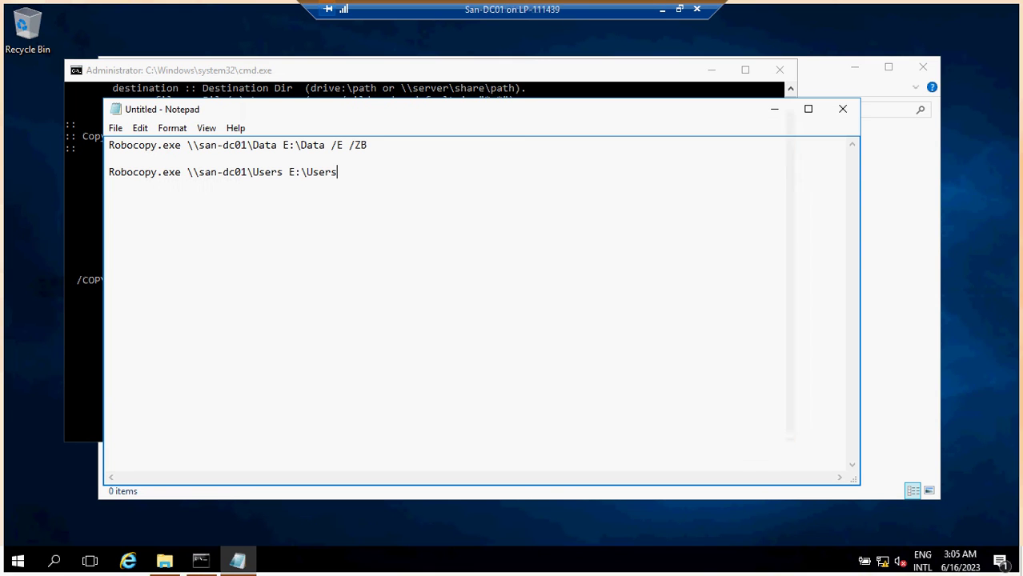
{"action": "left_click", "coordinate": [369, 145]}
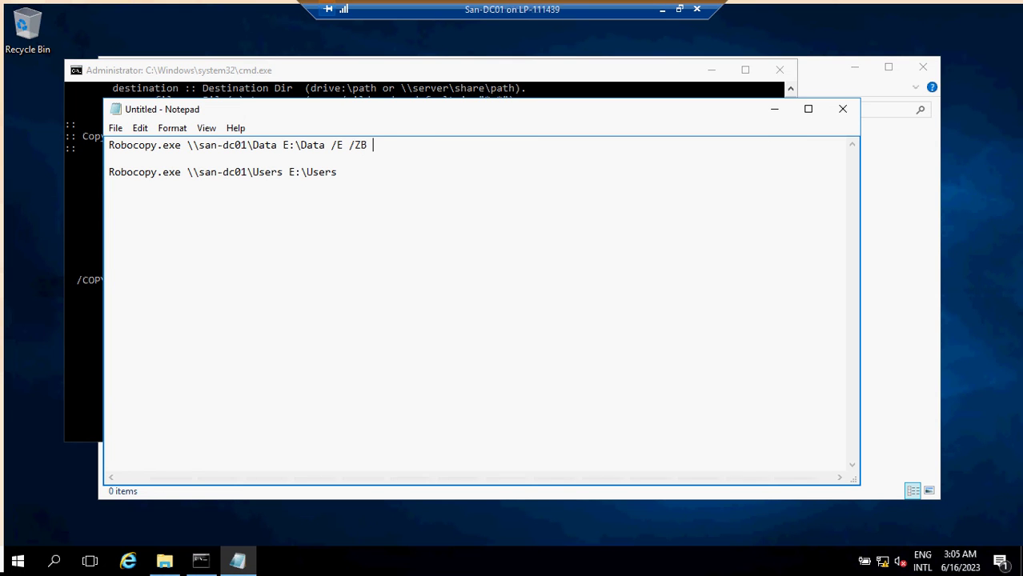
{"action": "key", "text": "ctrl+v"}
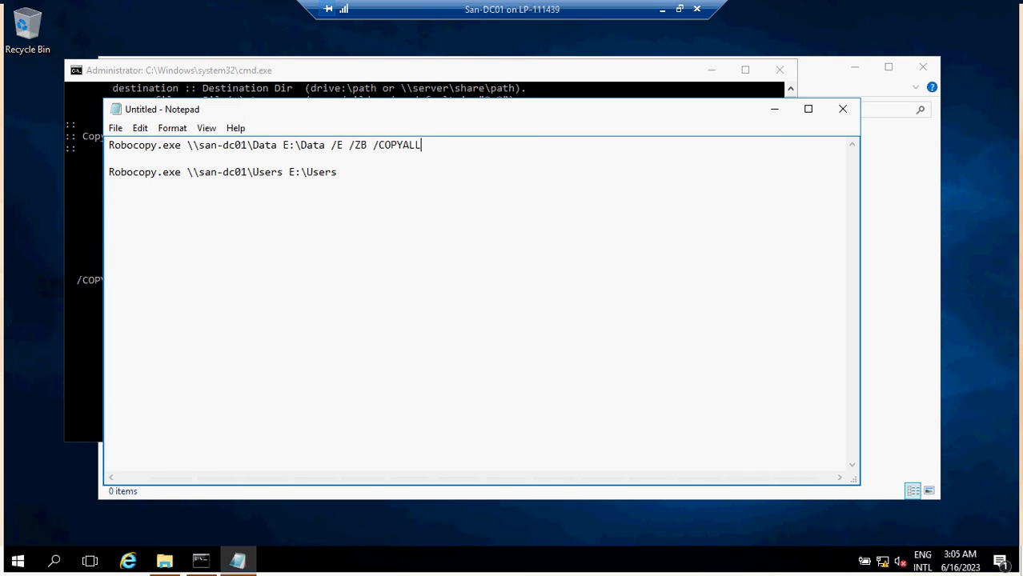
{"action": "left_click", "coordinate": [774, 109]}
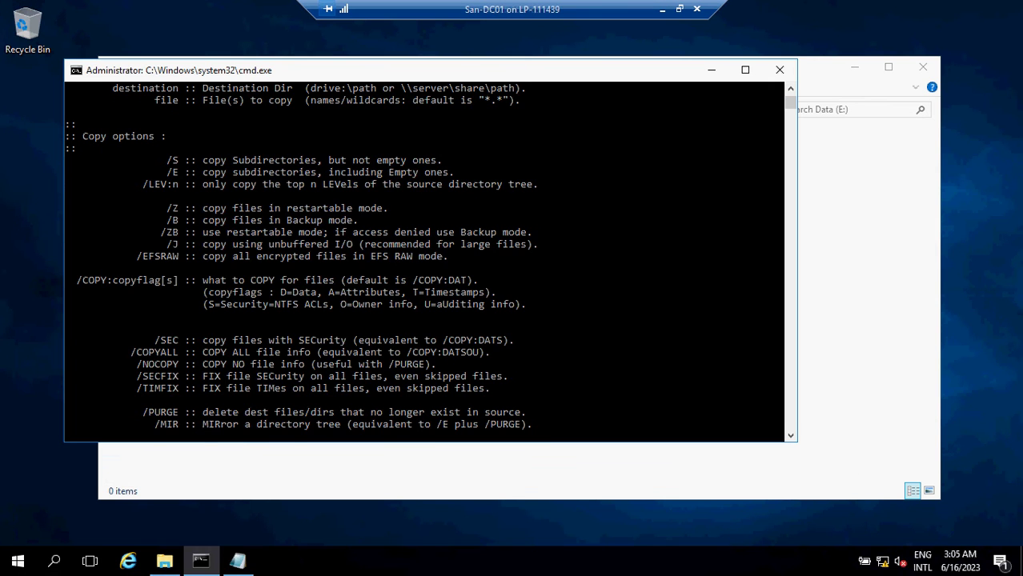
Add the retry option /R:3 after /COPYALL on the Data command.
{"action": "scroll", "coordinate": [424, 257], "scroll_direction": "down", "scroll_amount": 2}
{"action": "scroll", "coordinate": [424, 262], "scroll_direction": "down", "scroll_amount": 1}
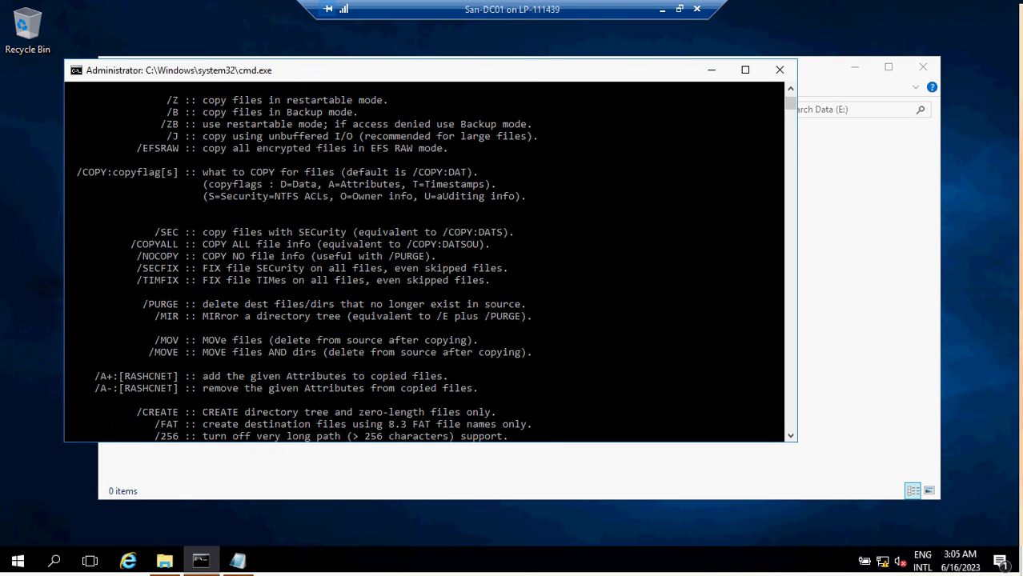
{"action": "scroll", "coordinate": [424, 262], "scroll_direction": "down", "scroll_amount": 1}
{"action": "scroll", "coordinate": [424, 261], "scroll_direction": "down", "scroll_amount": 1}
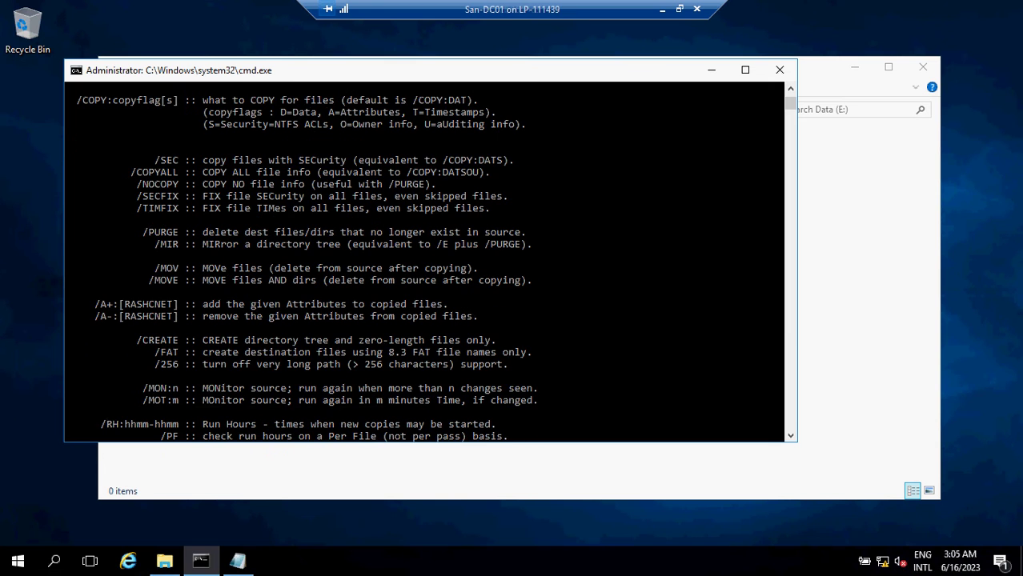
{"action": "scroll", "coordinate": [424, 261], "scroll_direction": "down", "scroll_amount": 3}
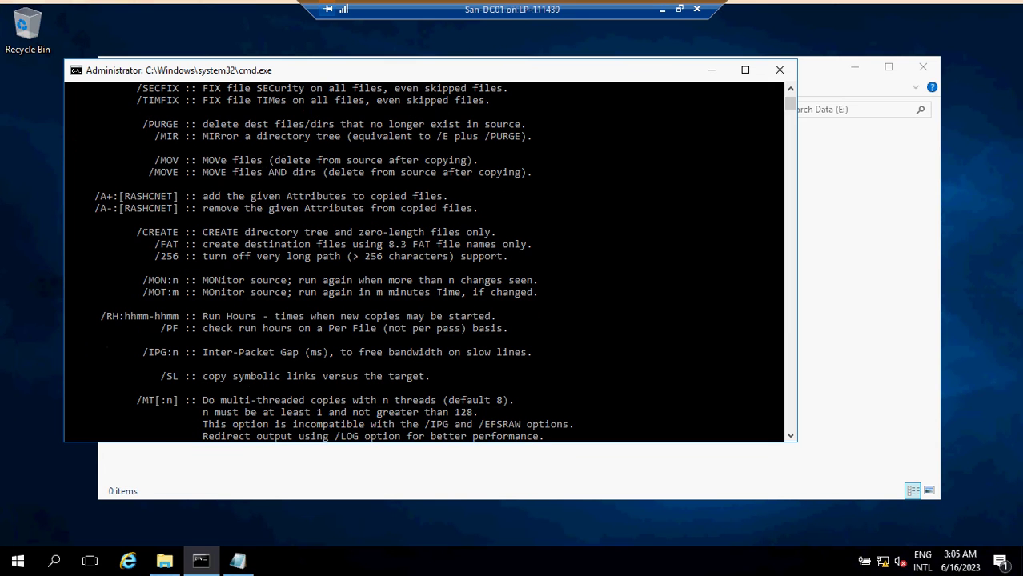
{"action": "scroll", "coordinate": [424, 262], "scroll_direction": "down", "scroll_amount": 1}
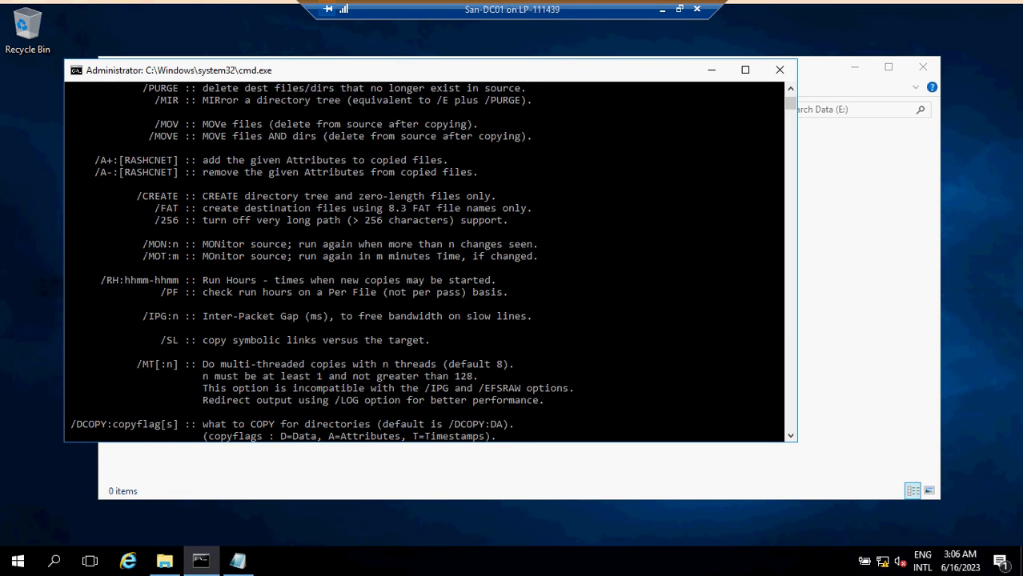
{"action": "scroll", "coordinate": [424, 262], "scroll_direction": "down", "scroll_amount": 1}
{"action": "scroll", "coordinate": [424, 261], "scroll_direction": "down", "scroll_amount": 2}
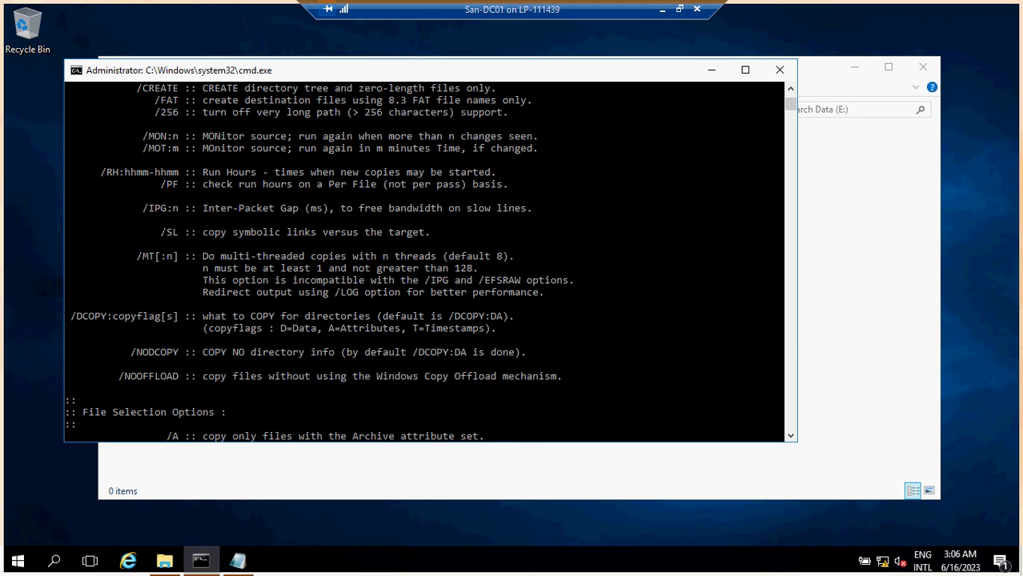
{"action": "scroll", "coordinate": [424, 262], "scroll_direction": "down", "scroll_amount": 6}
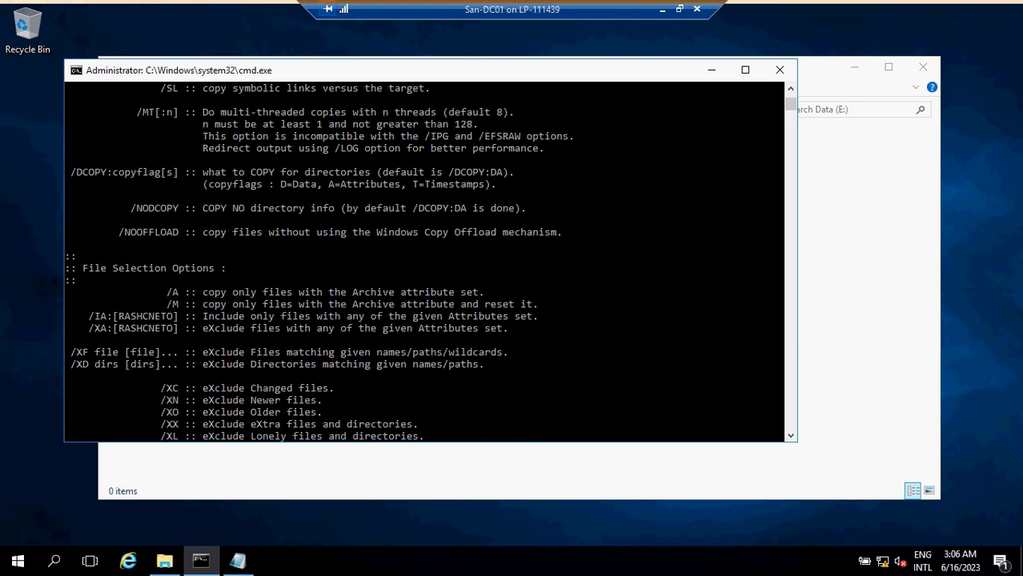
{"action": "scroll", "coordinate": [424, 261], "scroll_direction": "down", "scroll_amount": 7}
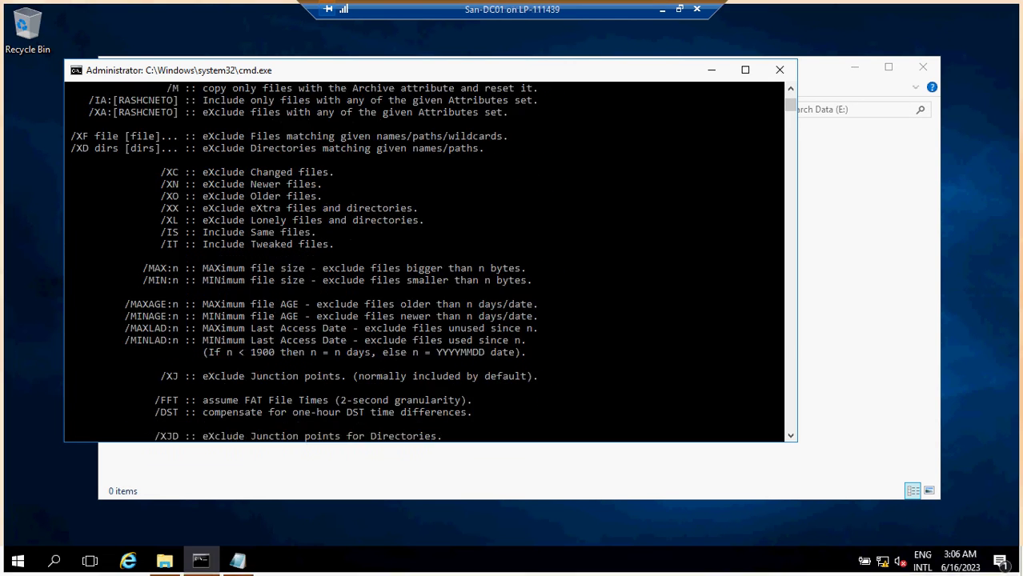
{"action": "scroll", "coordinate": [424, 262], "scroll_direction": "down", "scroll_amount": 2}
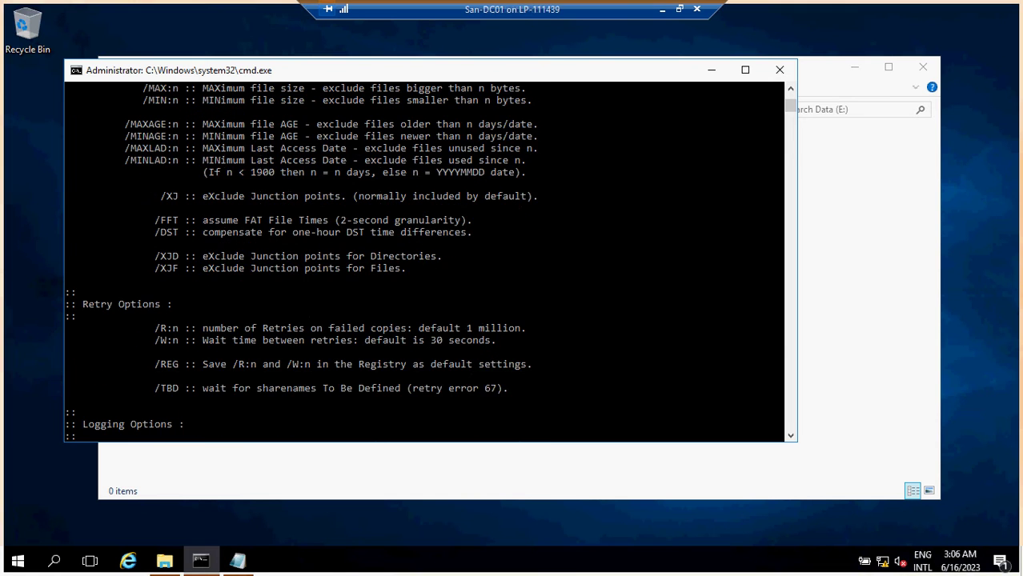
{"action": "scroll", "coordinate": [425, 262], "scroll_direction": "down", "scroll_amount": 1}
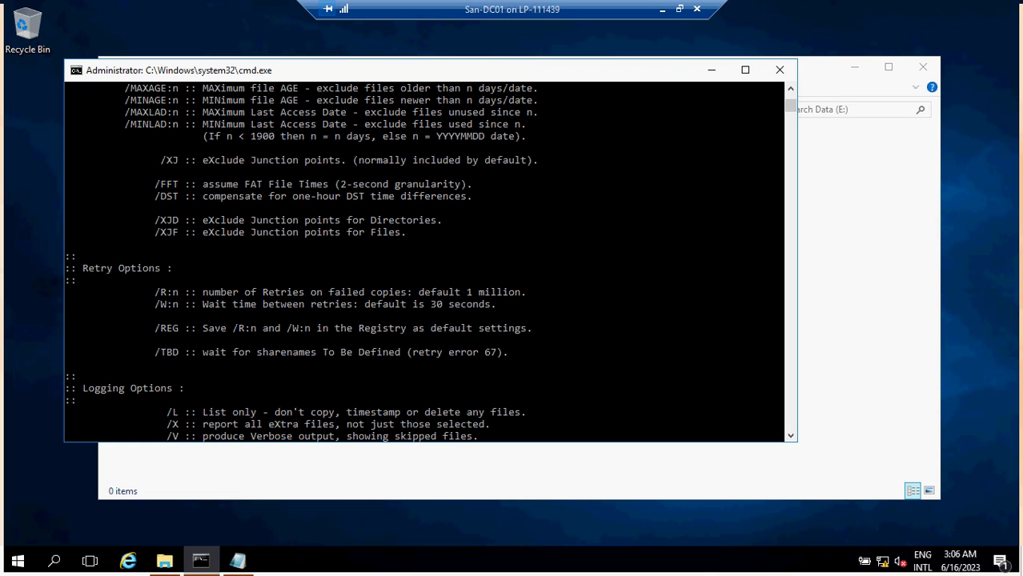
{"action": "left_click_drag", "start_coordinate": [155, 292], "coordinate": [179, 292]}
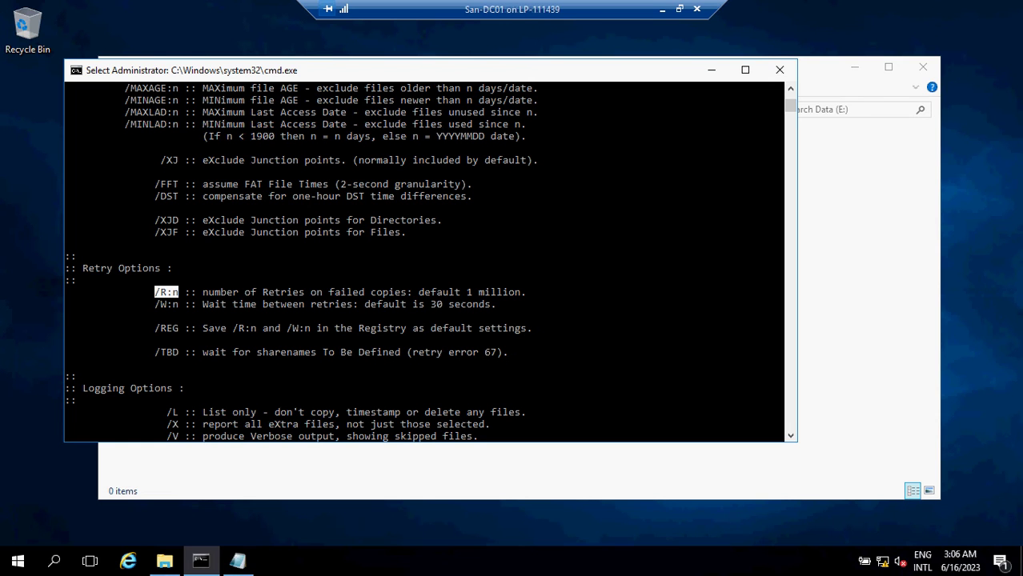
{"action": "key", "text": "ctrl+c"}
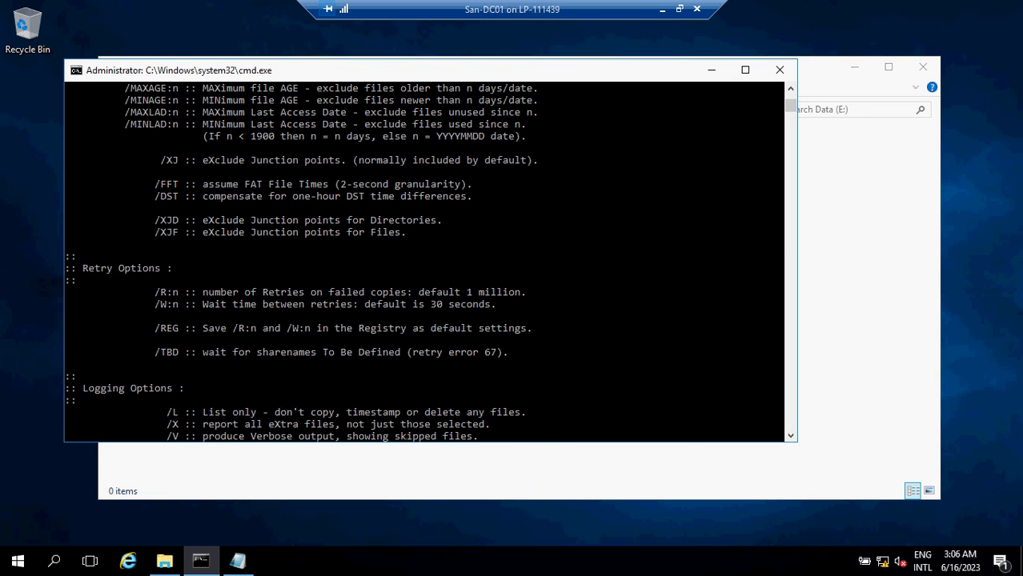
{"action": "left_click", "coordinate": [711, 69]}
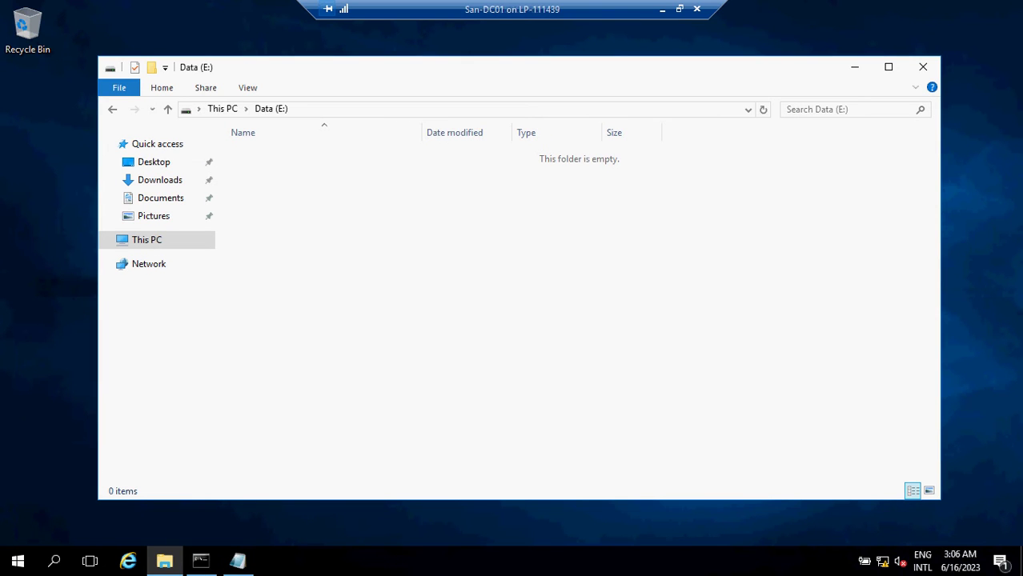
{"action": "key", "text": "alt+Tab"}
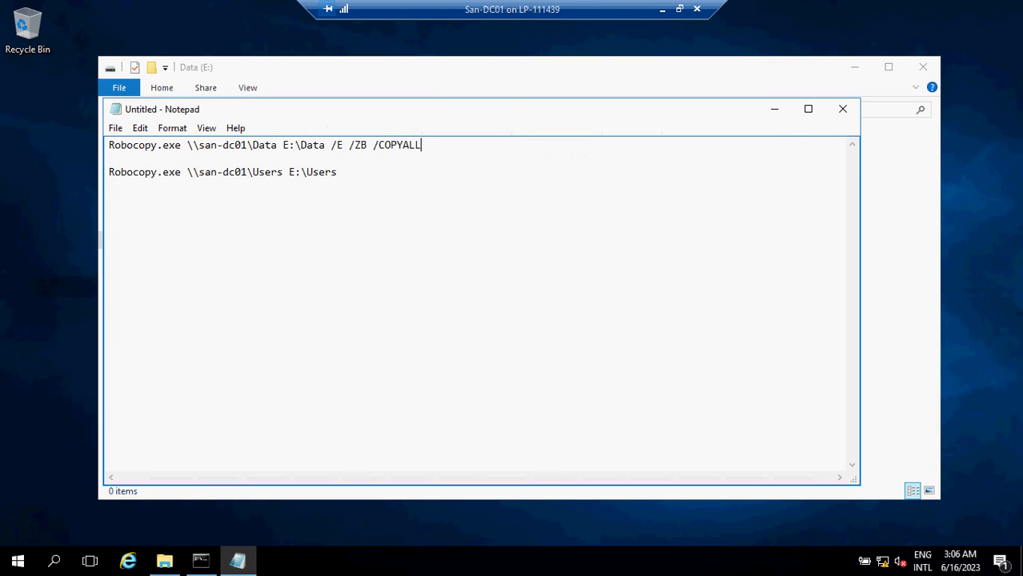
{"action": "key", "text": "ctrl+v"}
{"action": "key", "text": "BackSpace"}
{"action": "type", "text": "3"}
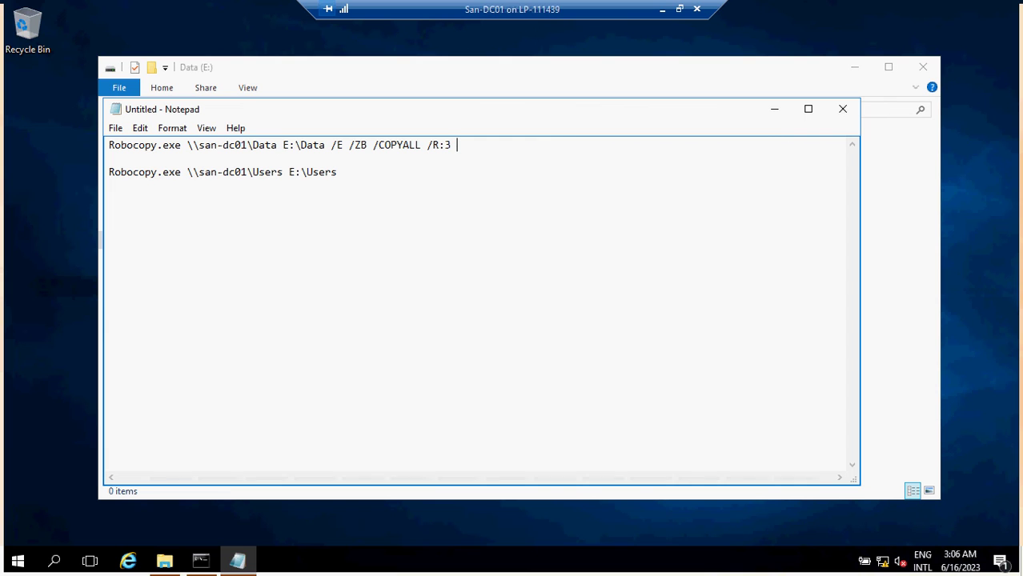
Add the wait option /W:3 after /R:3.
{"action": "key", "text": "alt+Tab"}
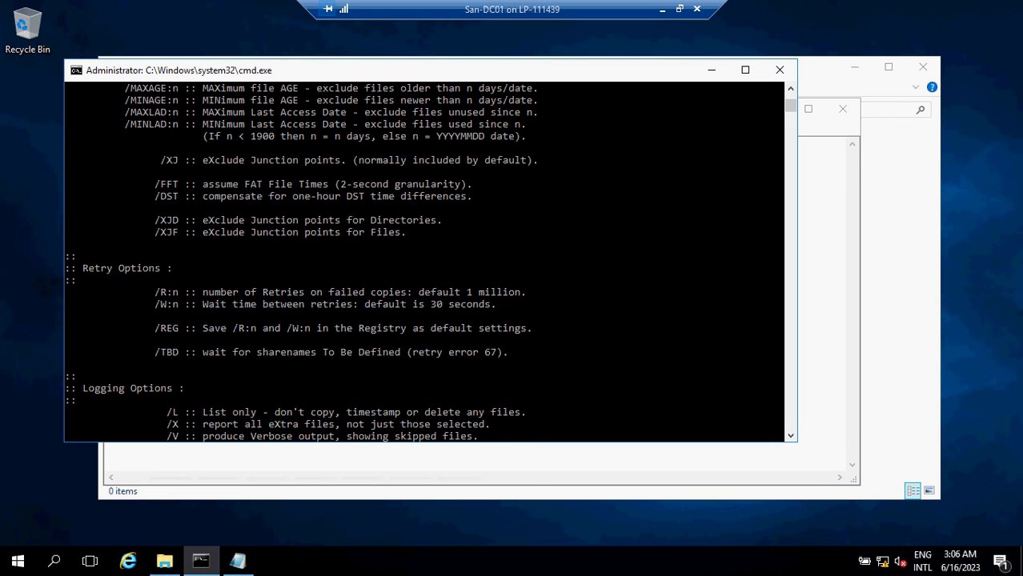
{"action": "left_click_drag", "start_coordinate": [156, 305], "coordinate": [179, 304]}
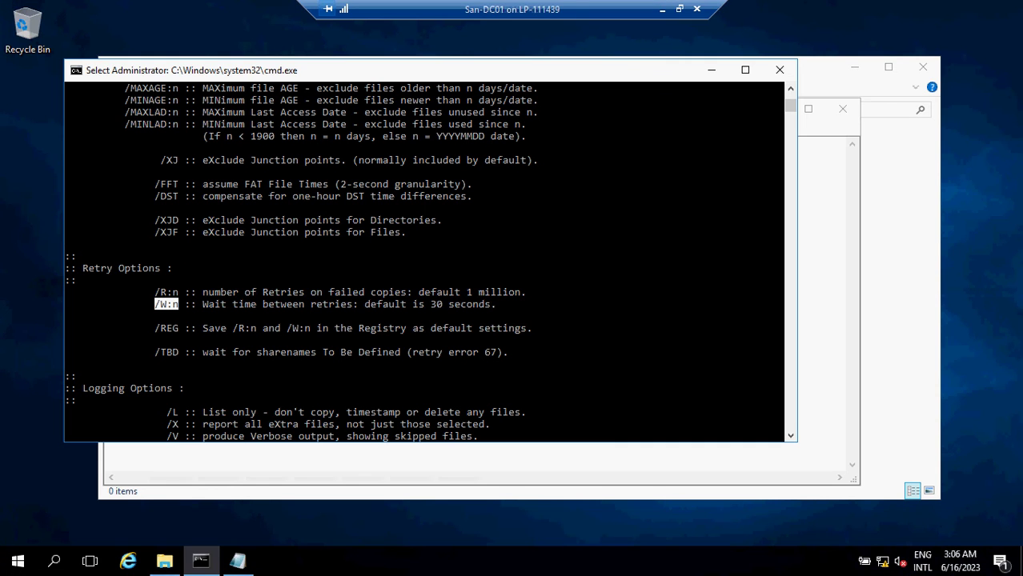
{"action": "key", "text": "ctrl+c"}
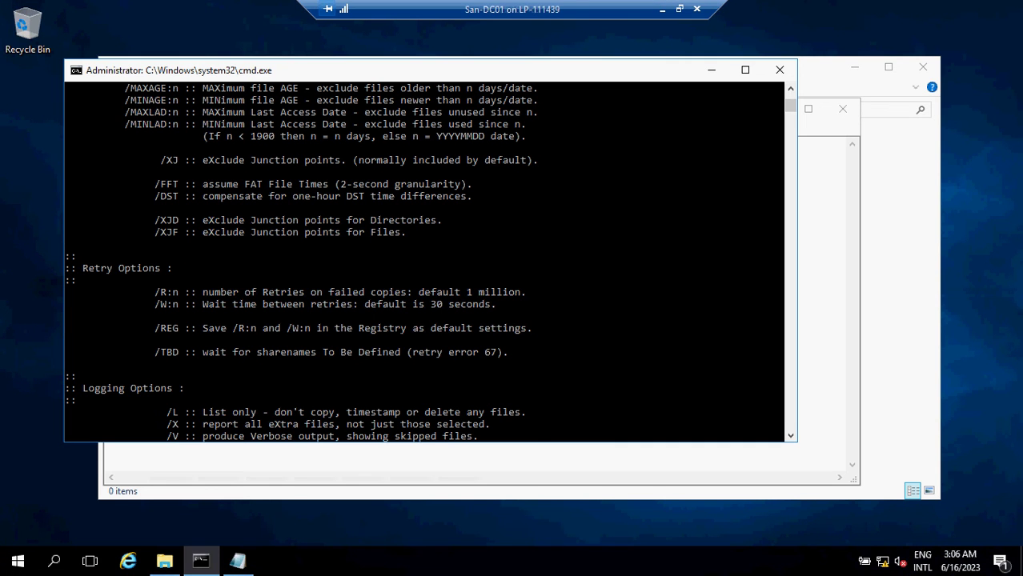
{"action": "key", "text": "alt+Tab"}
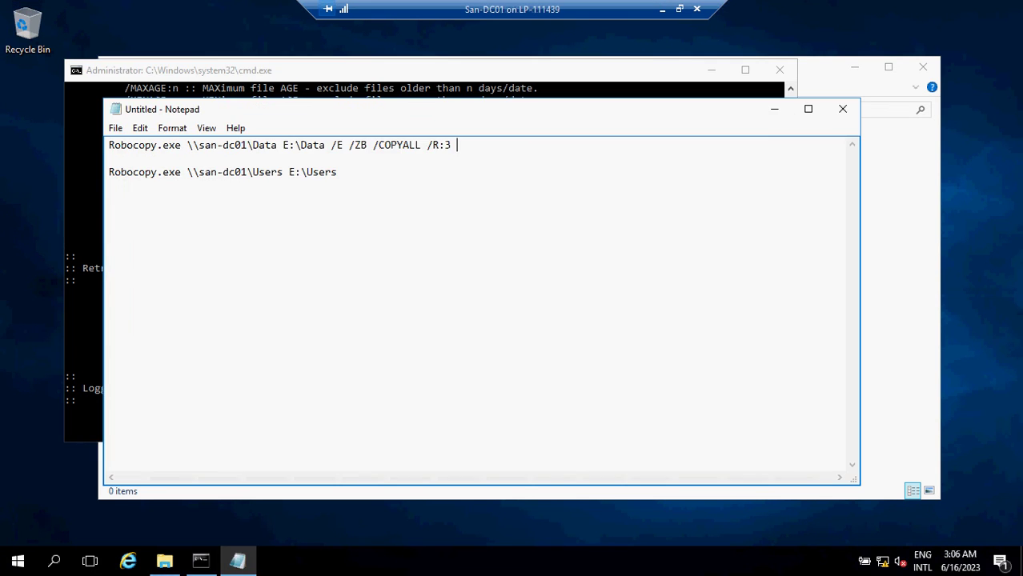
{"action": "key", "text": "ctrl+v"}
{"action": "key", "text": "BackSpace"}
{"action": "type", "text": "3"}
Append the verbose /V option to the Data command.
{"action": "key", "text": "alt+Tab"}
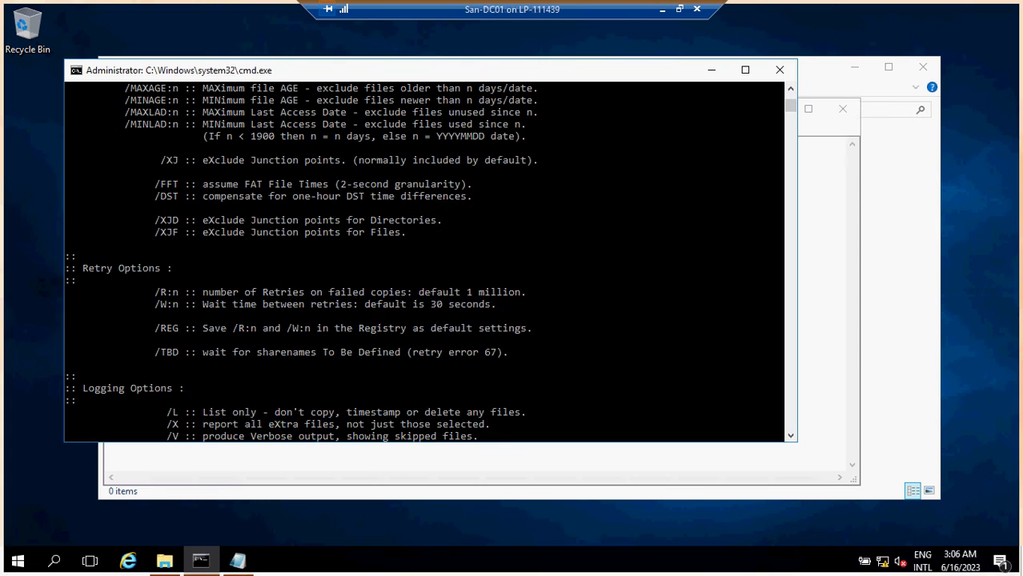
{"action": "scroll", "coordinate": [424, 260], "scroll_direction": "down", "scroll_amount": 2}
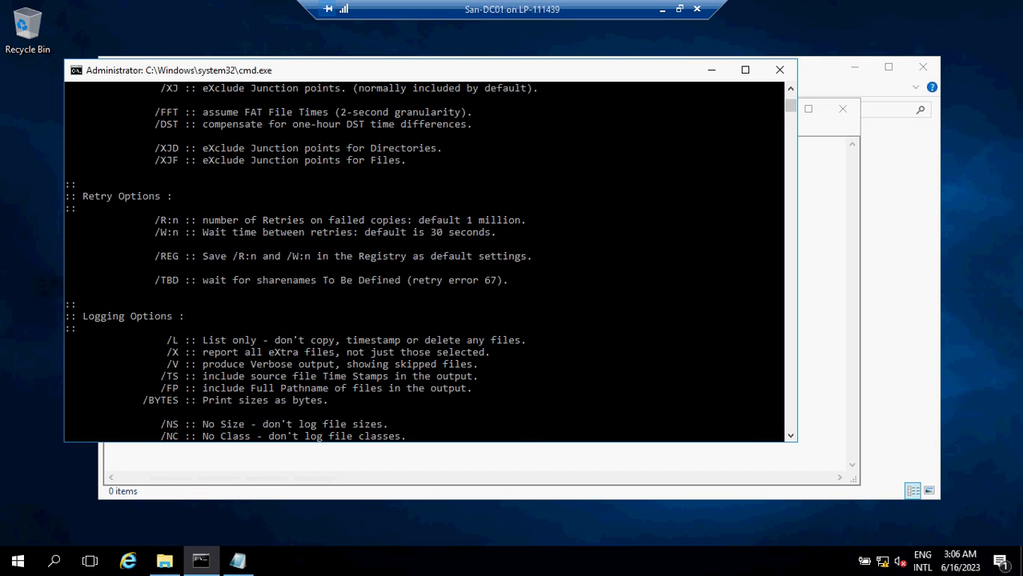
{"action": "left_click_drag", "start_coordinate": [168, 364], "coordinate": [184, 364]}
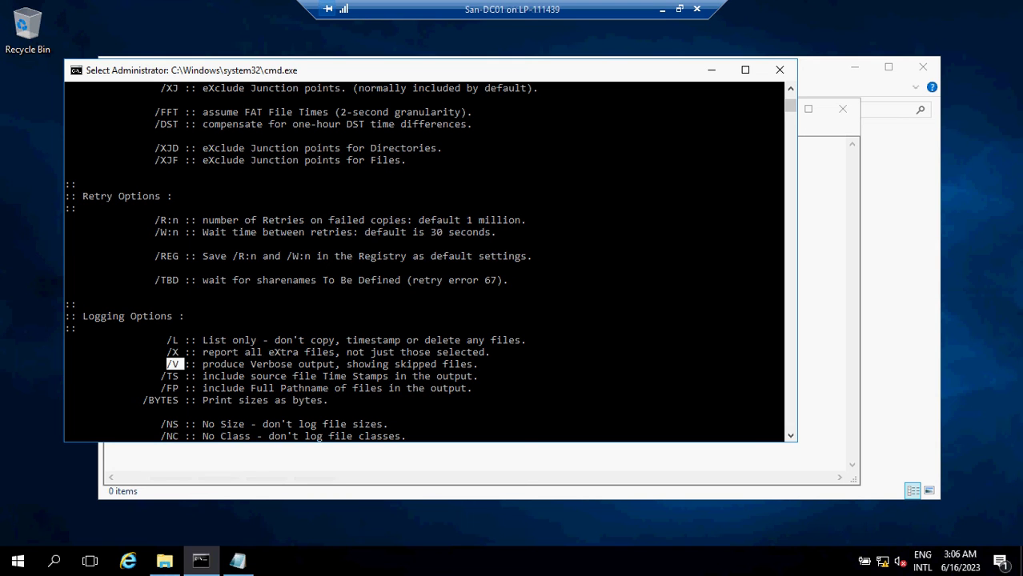
{"action": "key", "text": "Return"}
{"action": "key", "text": "alt+Tab"}
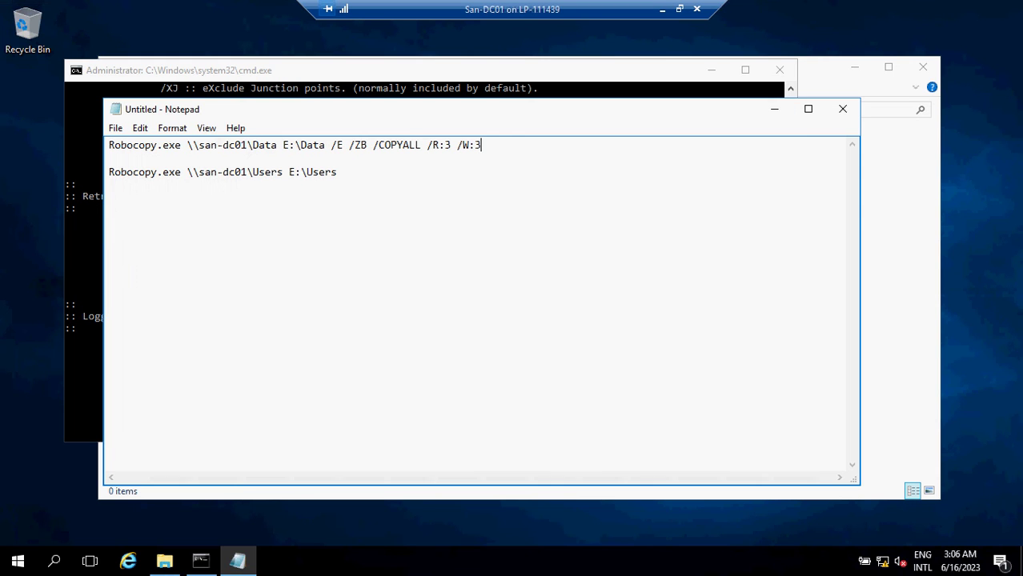
{"action": "key", "text": "ctrl+v"}
Give the Users command the same /E /ZB /COPYALL /R:3 /W:3 /V switches.
{"action": "key", "text": "ctrl+shift+Left"}
{"action": "key", "text": "ctrl+shift+Left"}
{"action": "key", "text": "ctrl+shift+Left"}
{"action": "key", "text": "ctrl+shift+Left"}
{"action": "key", "text": "ctrl+shift+Left"}
{"action": "key", "text": "ctrl+shift+Left"}
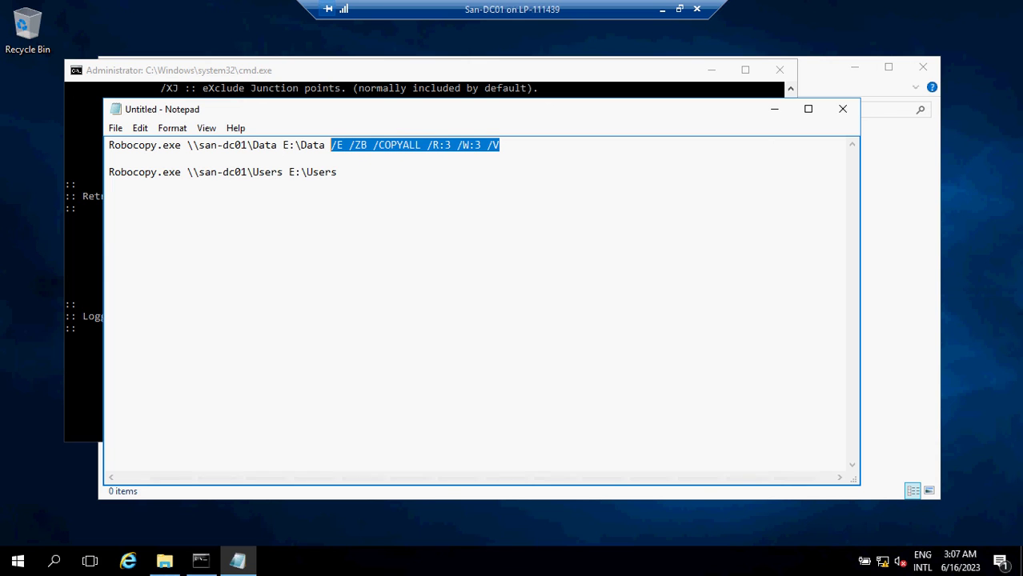
{"action": "left_click", "coordinate": [337, 172]}
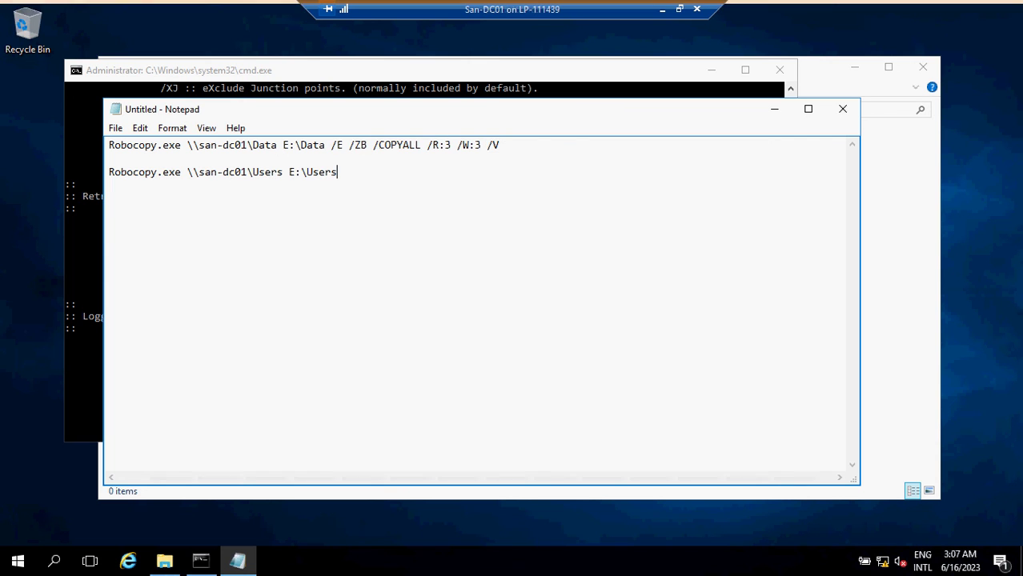
{"action": "key", "text": "ctrl+v"}
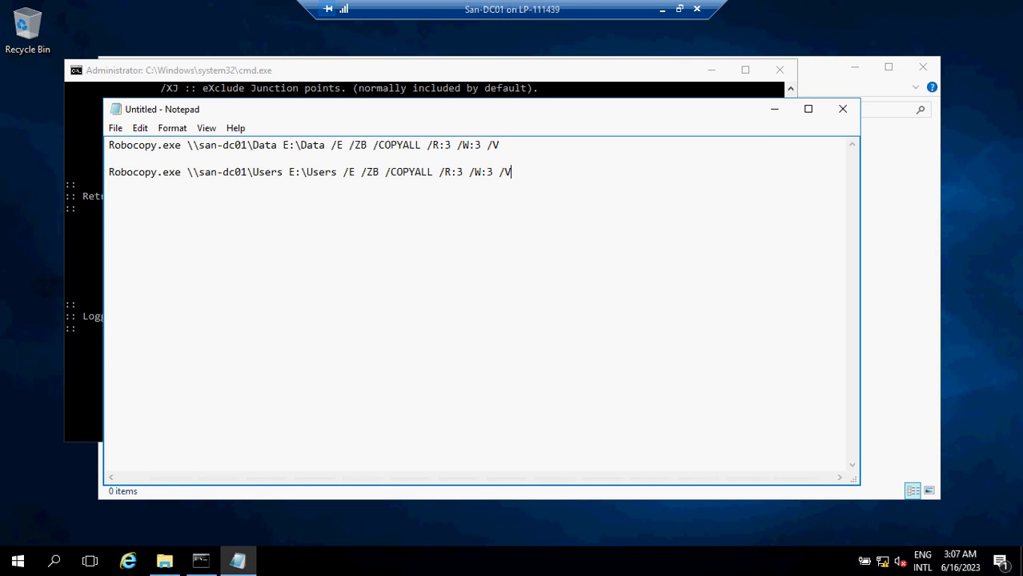
{"action": "key", "text": "Up"}
{"action": "key", "text": "ctrl+shift+Left"}
{"action": "key", "text": "ctrl+shift+Left"}
{"action": "key", "text": "ctrl+shift+Left"}
{"action": "key", "text": "ctrl+shift+Left"}
{"action": "key", "text": "ctrl+shift+Left"}
{"action": "key", "text": "ctrl+shift+Left"}
{"action": "key", "text": "ctrl+shift+Left"}
{"action": "key", "text": "ctrl+shift+Left"}
{"action": "key", "text": "ctrl+shift+Left"}
{"action": "key", "text": "ctrl+c"}
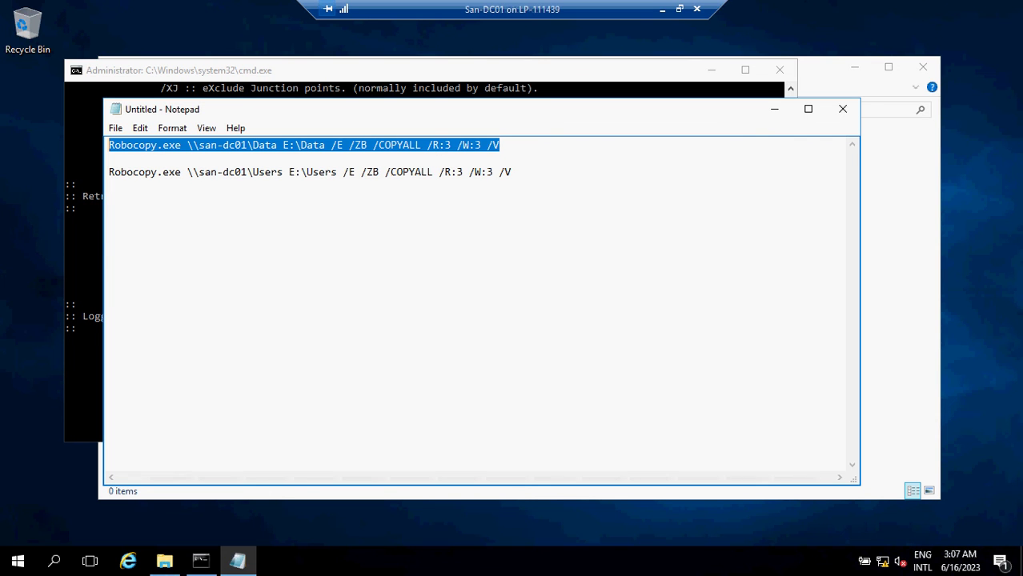
Close the old command window and start a new Command Prompt as administrator.
{"action": "left_click", "coordinate": [779, 70]}
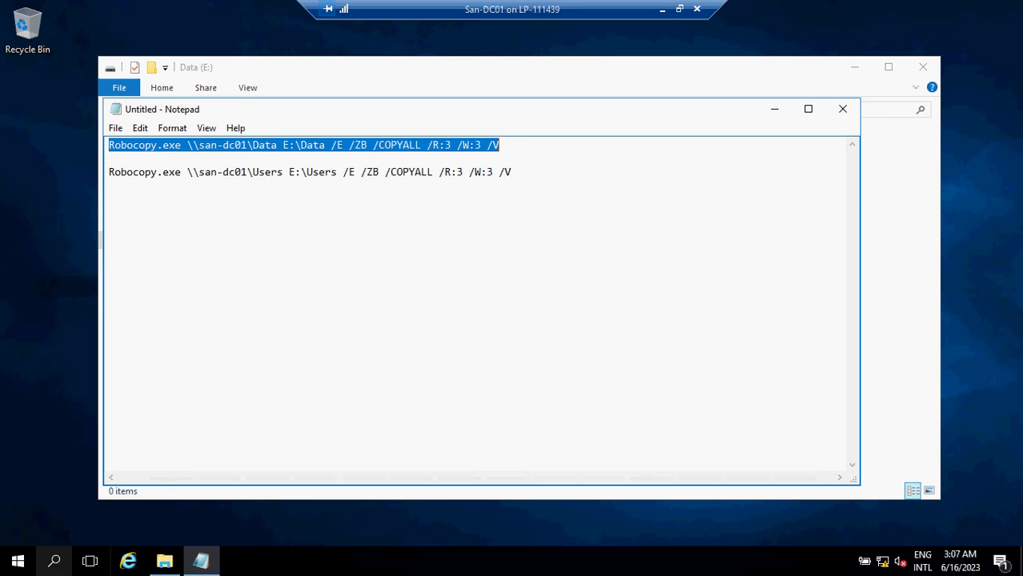
{"action": "key", "text": "super"}
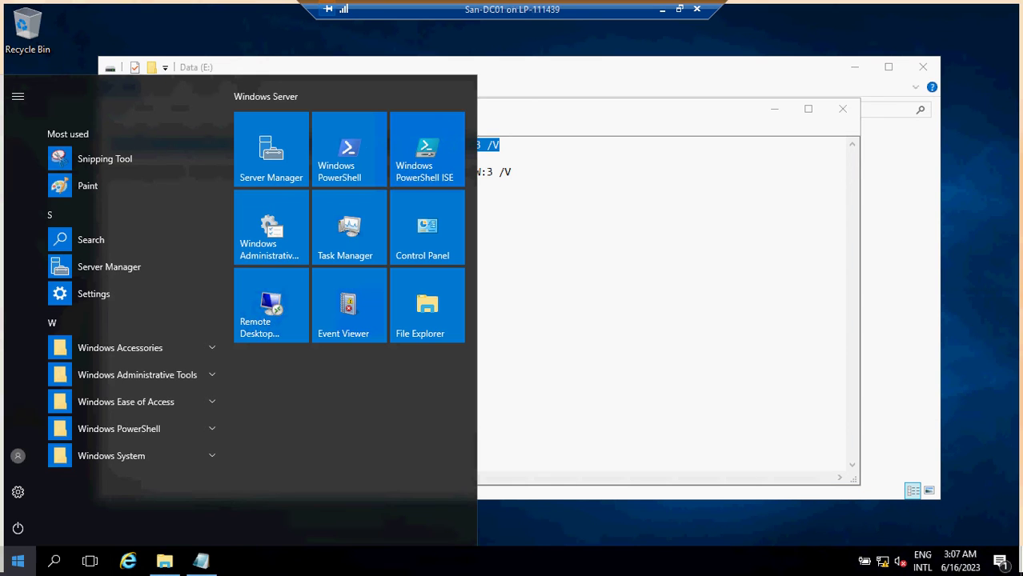
{"action": "type", "text": "cmd"}
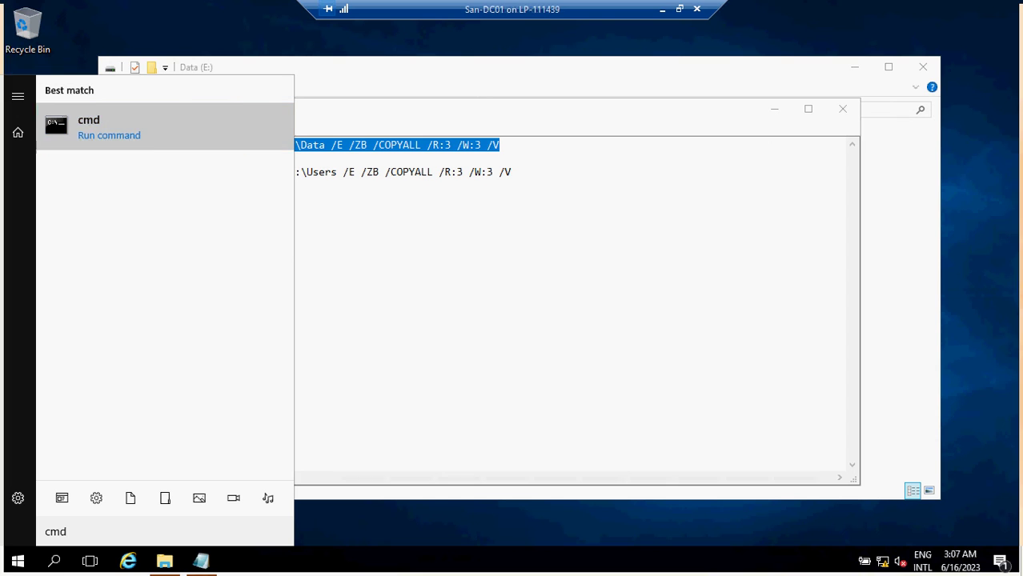
{"action": "key", "text": "shift+F10"}
{"action": "key", "text": "Down"}
{"action": "key", "text": "Up"}
{"action": "key", "text": "Return"}
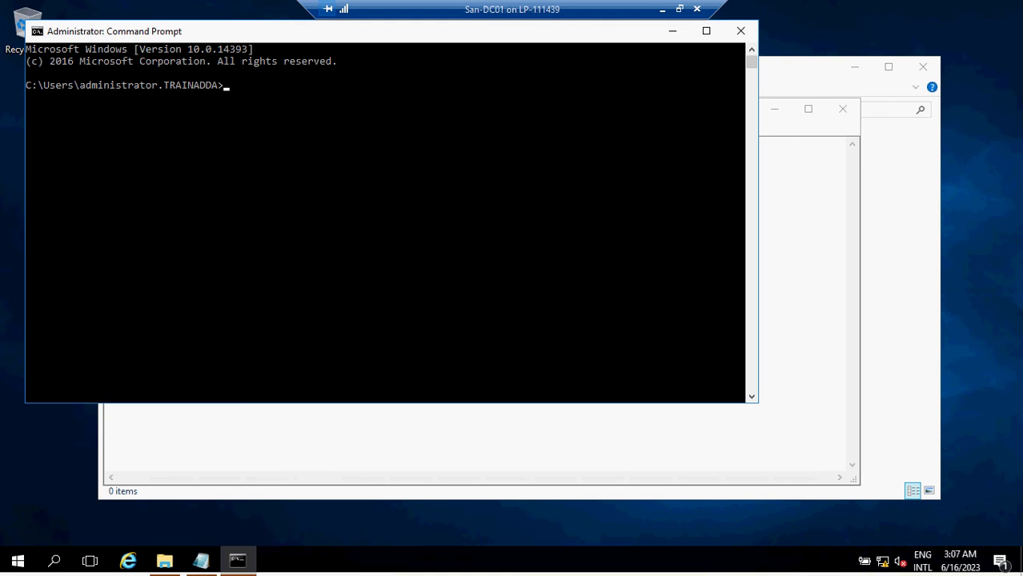
From the C:\ root, run the pasted Data Robocopy command, copying 12 files with none failed.
{"action": "type", "text": "cd"}
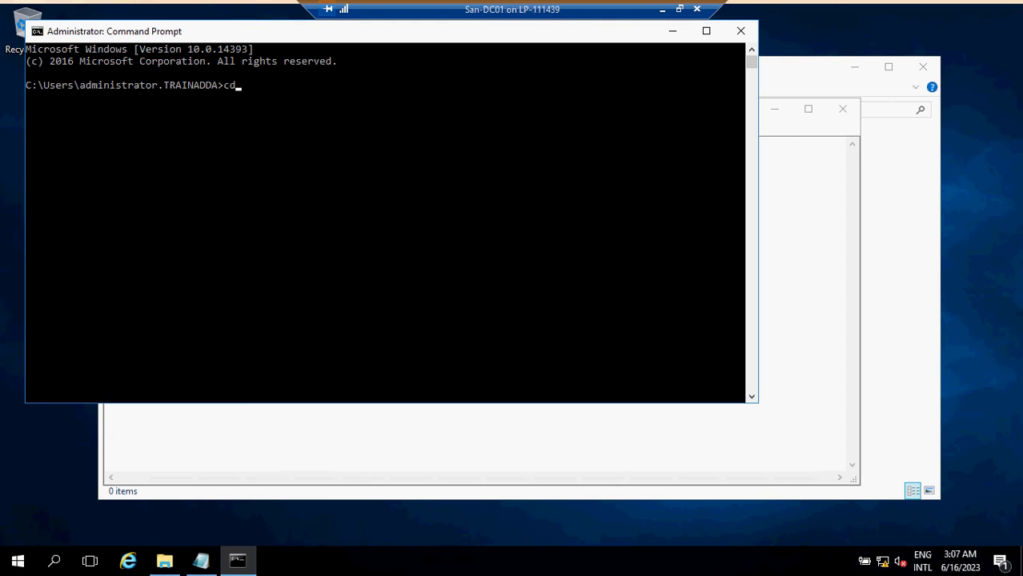
{"action": "key", "text": "Return"}
{"action": "type", "text": "cd\\"}
{"action": "key", "text": "Return"}
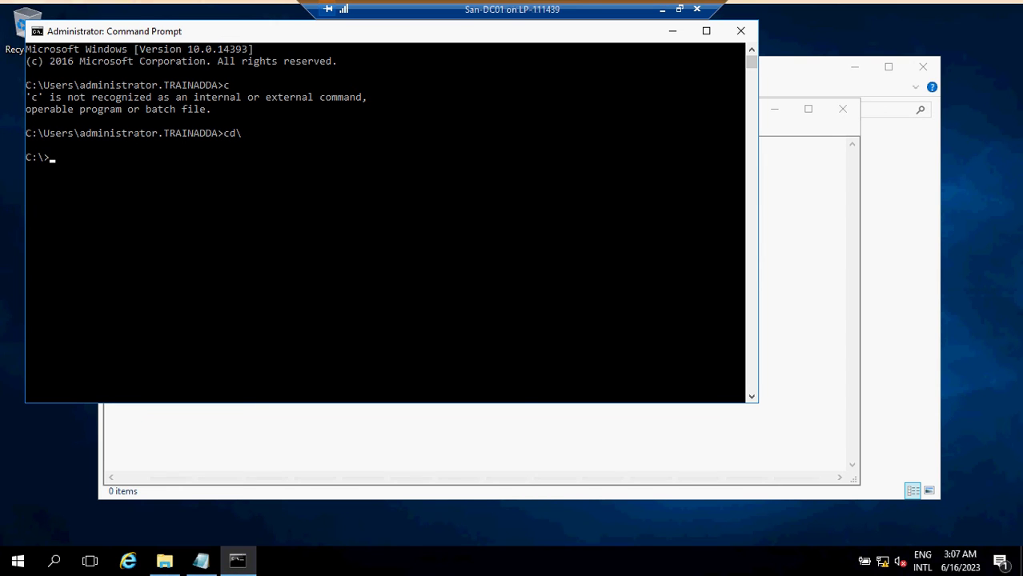
{"action": "type", "text": "c"}
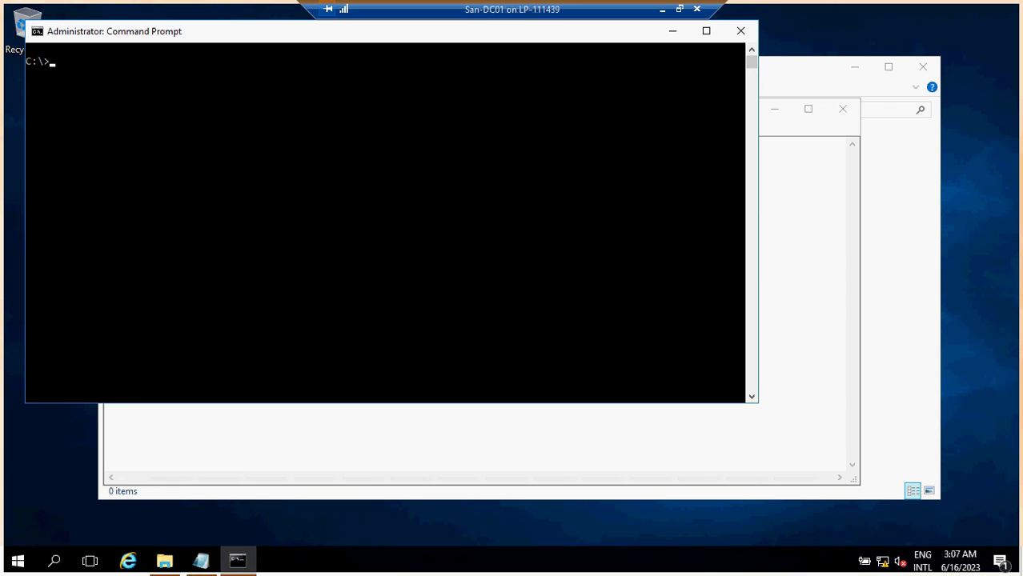
{"action": "key", "text": "ctrl+v"}
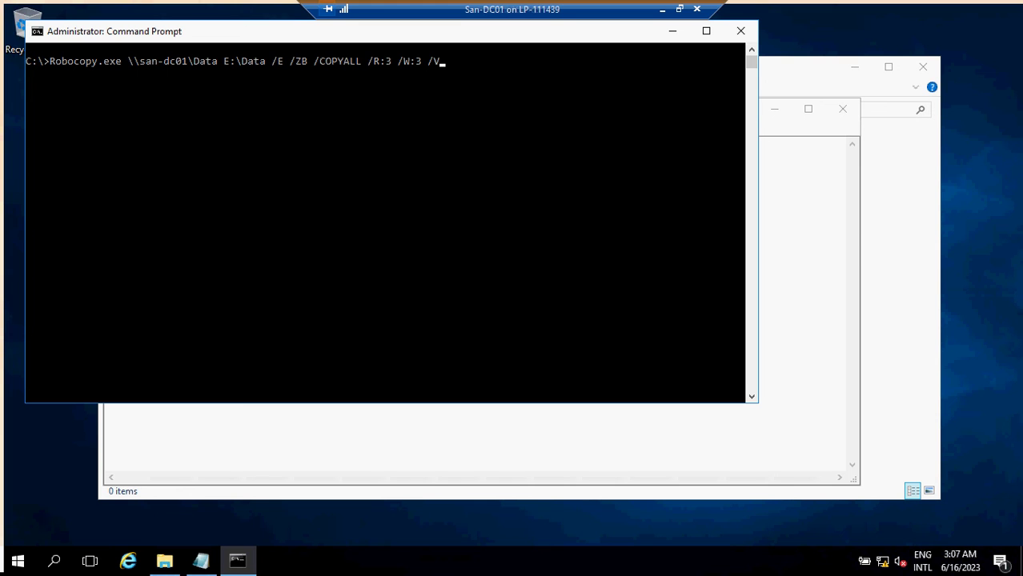
{"action": "key", "text": "Return"}
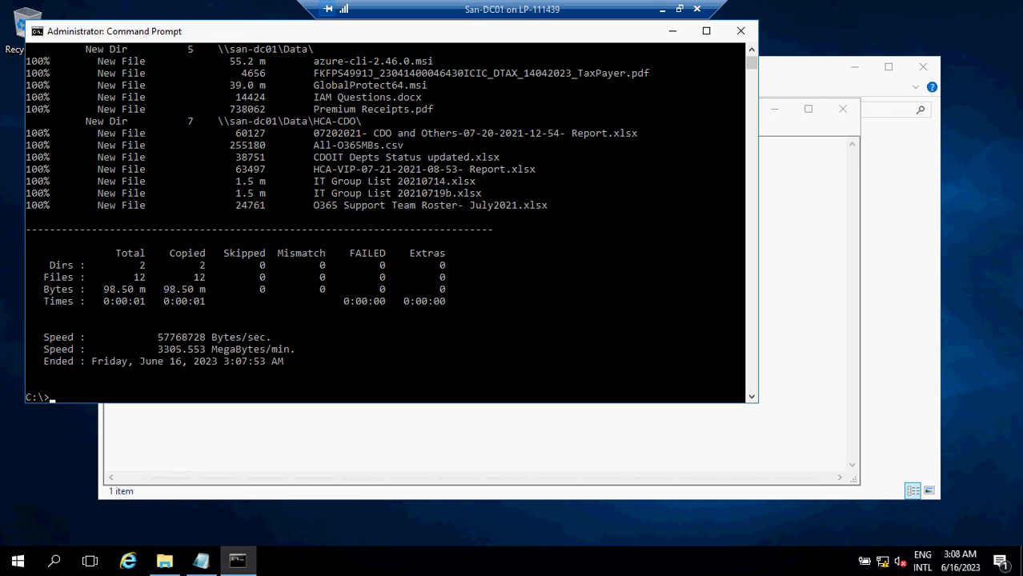
{"action": "scroll", "coordinate": [384, 220], "scroll_direction": "up", "scroll_amount": 2}
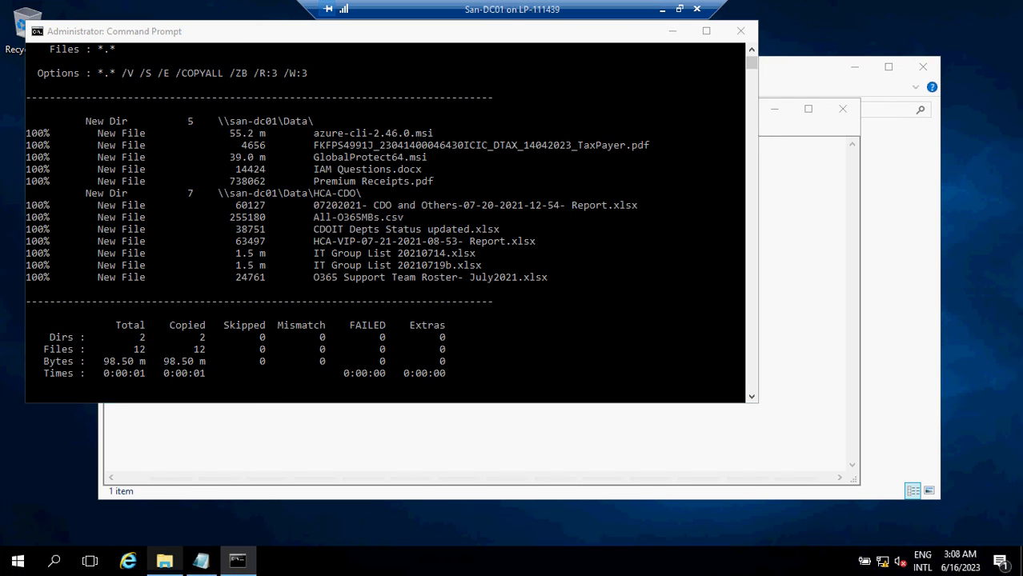
{"action": "key", "text": "alt+Tab"}
Open E:\Data in Explorer to check the copied files.
{"action": "left_click", "coordinate": [255, 153]}
{"action": "key", "text": "Return"}
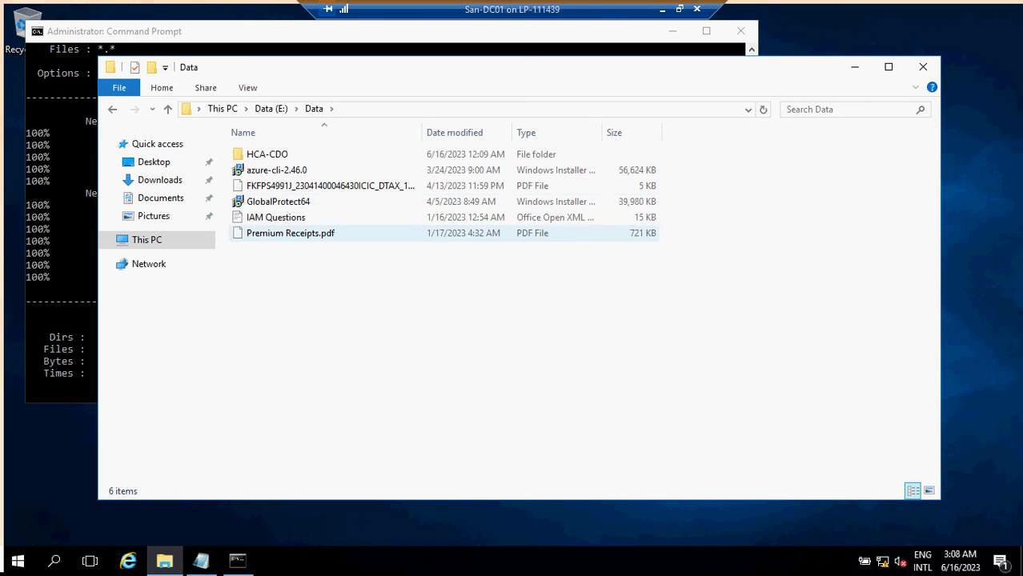
{"action": "key", "text": "alt+Tab"}
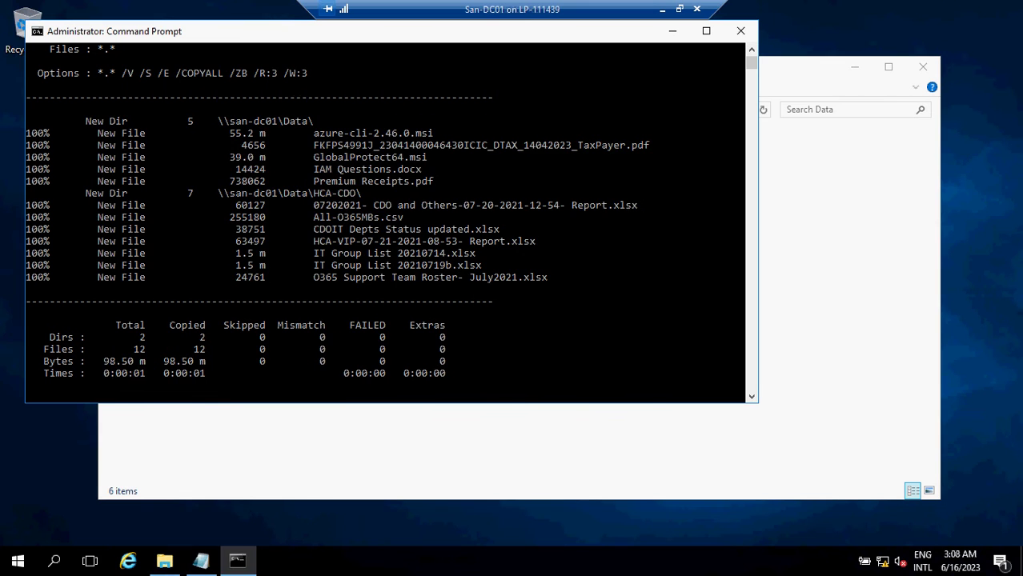
{"action": "key", "text": "alt+Tab"}
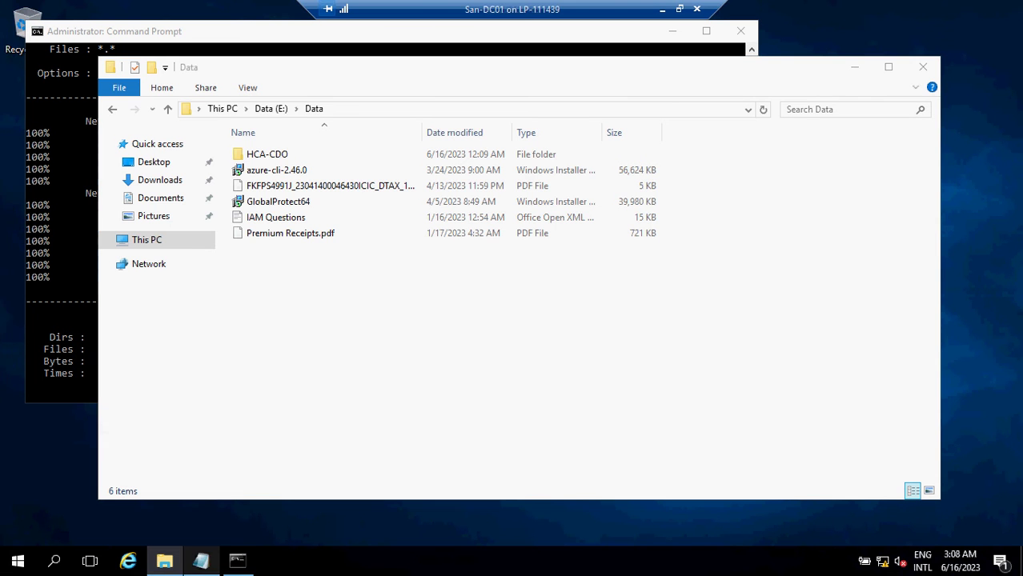
Copy the Users Robocopy line from Notepad and run it, copying 10 files with none failed.
{"action": "key", "text": "alt+Tab"}
{"action": "key", "text": "ctrl+End"}
{"action": "key", "text": "ctrl+shift+Left"}
{"action": "key", "text": "ctrl+shift+Left"}
{"action": "key", "text": "ctrl+shift+Left"}
{"action": "key", "text": "ctrl+shift+Left"}
{"action": "key", "text": "ctrl+shift+Left"}
{"action": "key", "text": "ctrl+shift+Left"}
{"action": "key", "text": "ctrl+shift+Left"}
{"action": "key", "text": "ctrl+shift+Left"}
{"action": "key", "text": "ctrl+shift+Left"}
{"action": "key", "text": "ctrl+shift+Left"}
{"action": "key", "text": "ctrl+shift+Left"}
{"action": "key", "text": "ctrl+shift+Left"}
{"action": "key", "text": "ctrl+c"}
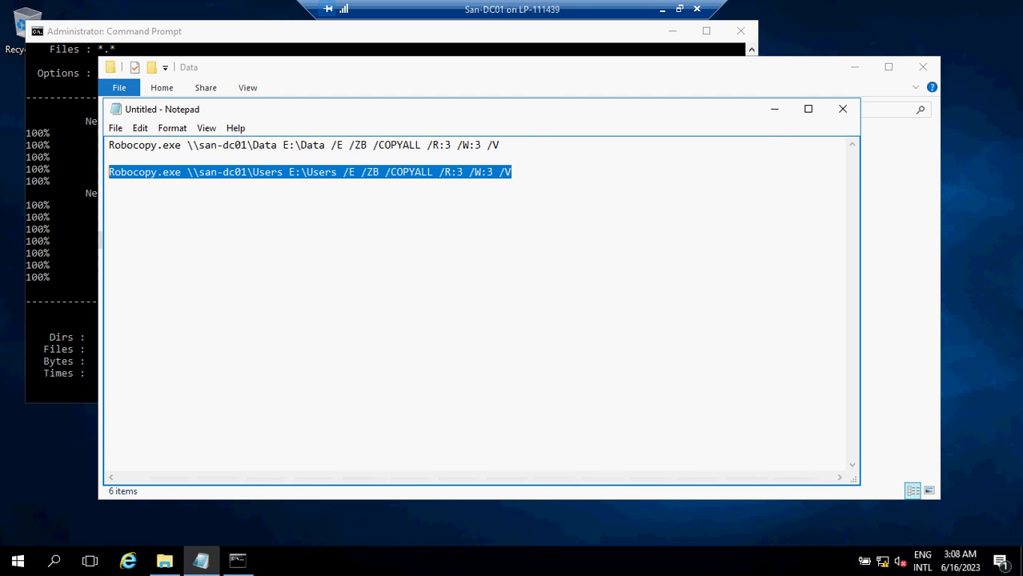
{"action": "key", "text": "alt+Tab"}
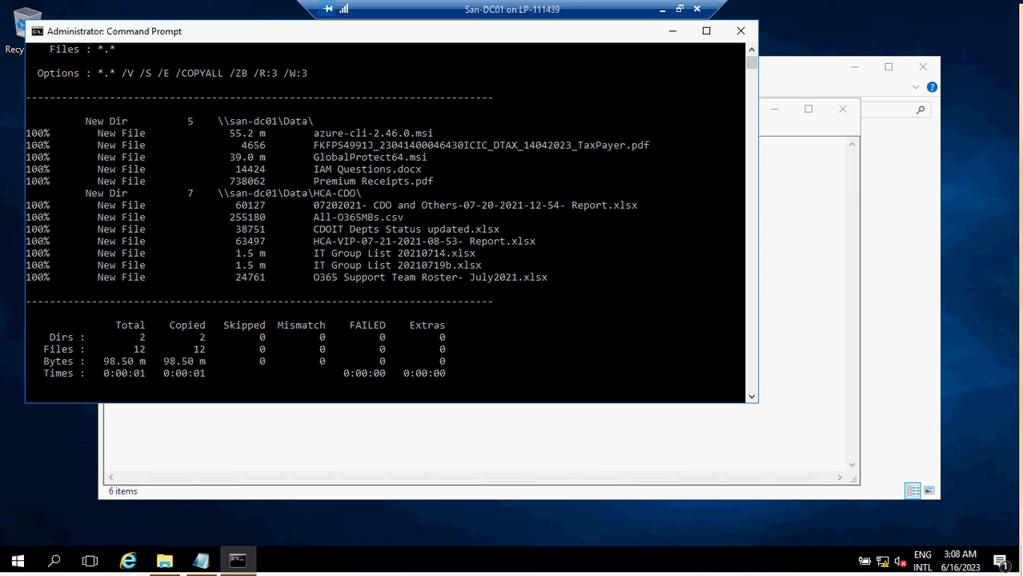
{"action": "key", "text": "ctrl+v"}
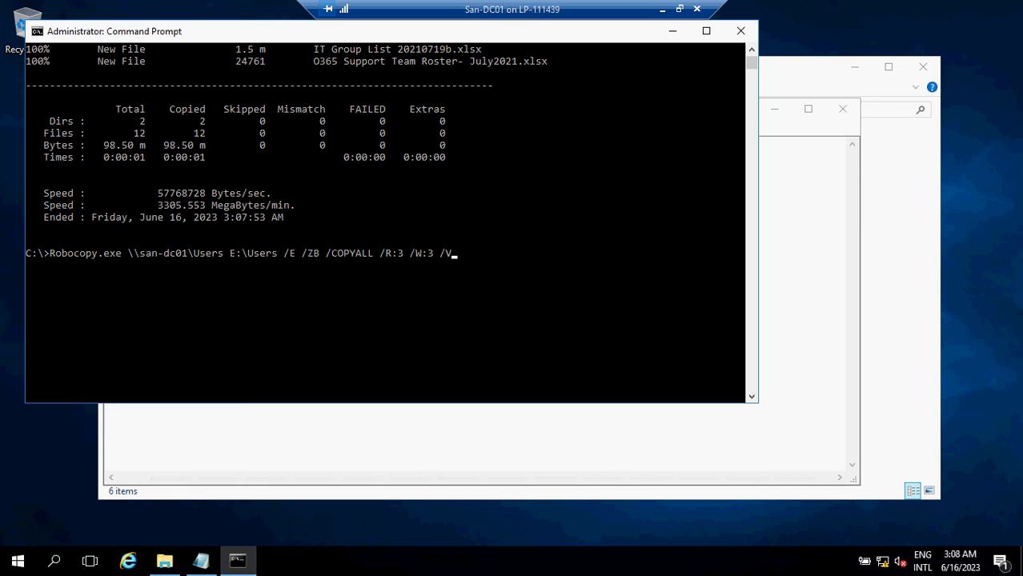
{"action": "key", "text": "Return"}
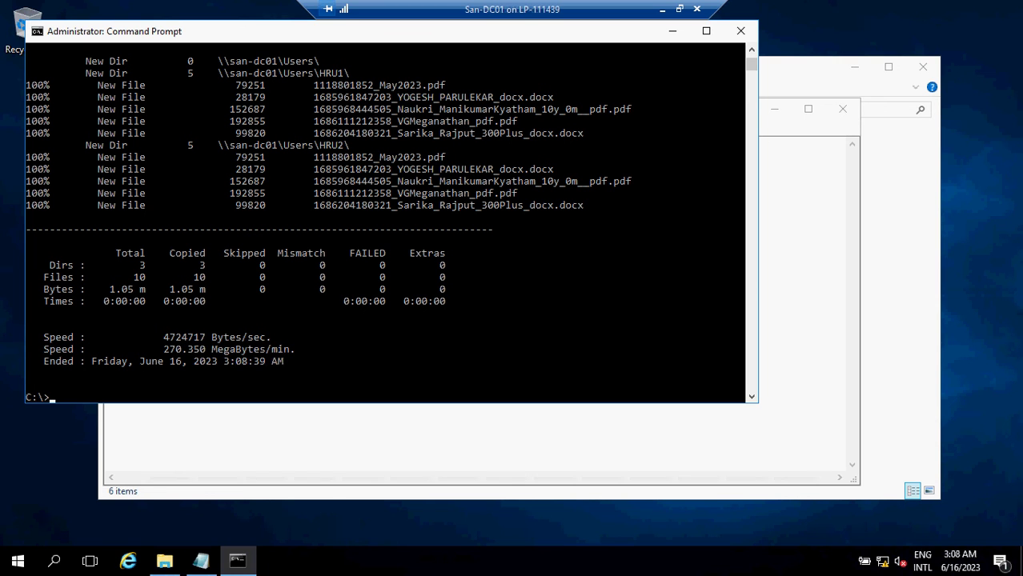
{"action": "key", "text": "alt+Tab"}
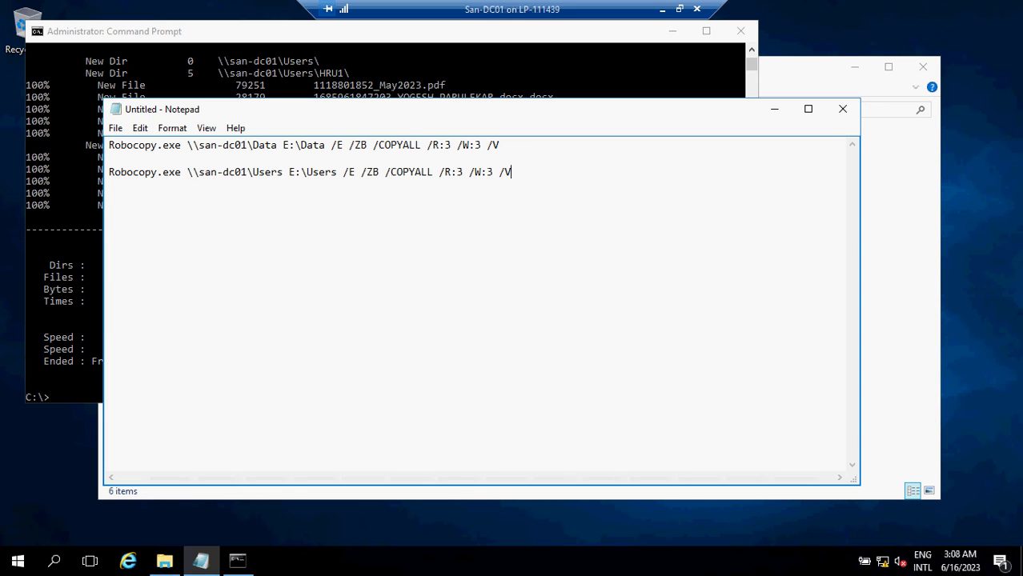
Check the copied files in E:\Users\HRU1 and HRU2, then return to the E: root.
{"action": "left_click", "coordinate": [672, 30]}
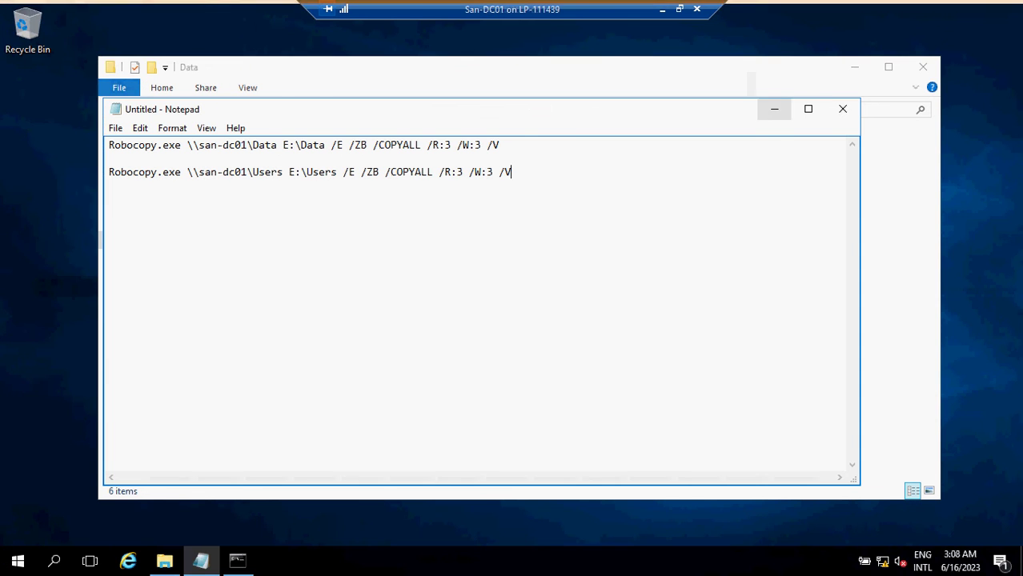
{"action": "left_click", "coordinate": [774, 109]}
{"action": "left_click", "coordinate": [270, 108]}
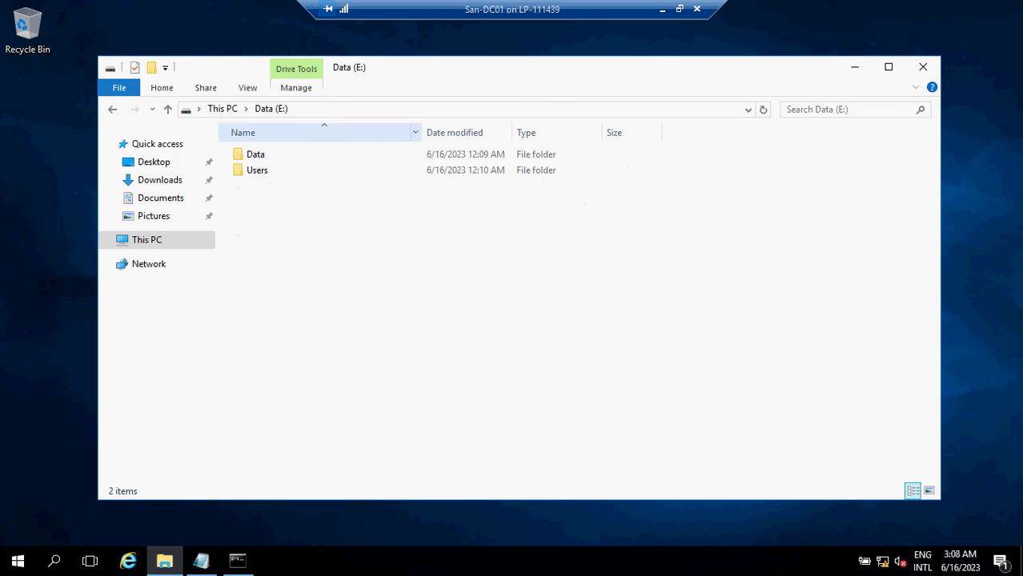
{"action": "double_click", "coordinate": [257, 170]}
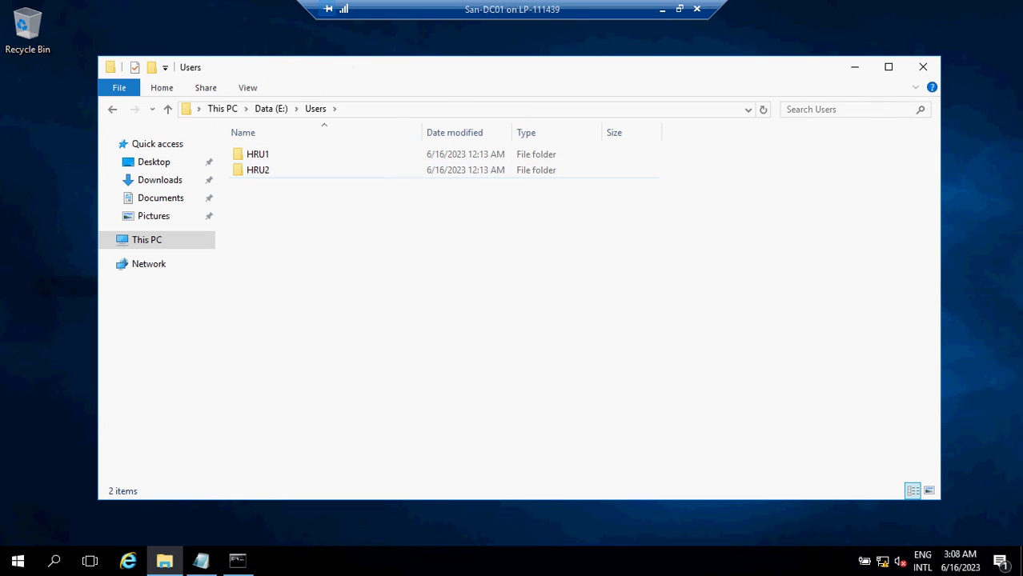
{"action": "double_click", "coordinate": [257, 154]}
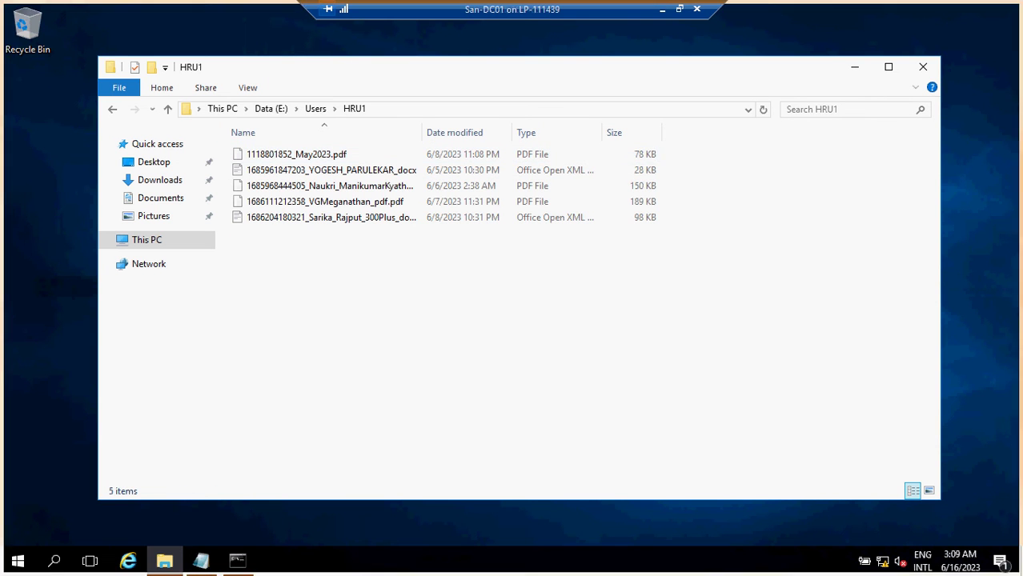
{"action": "left_click", "coordinate": [315, 108]}
{"action": "double_click", "coordinate": [256, 169]}
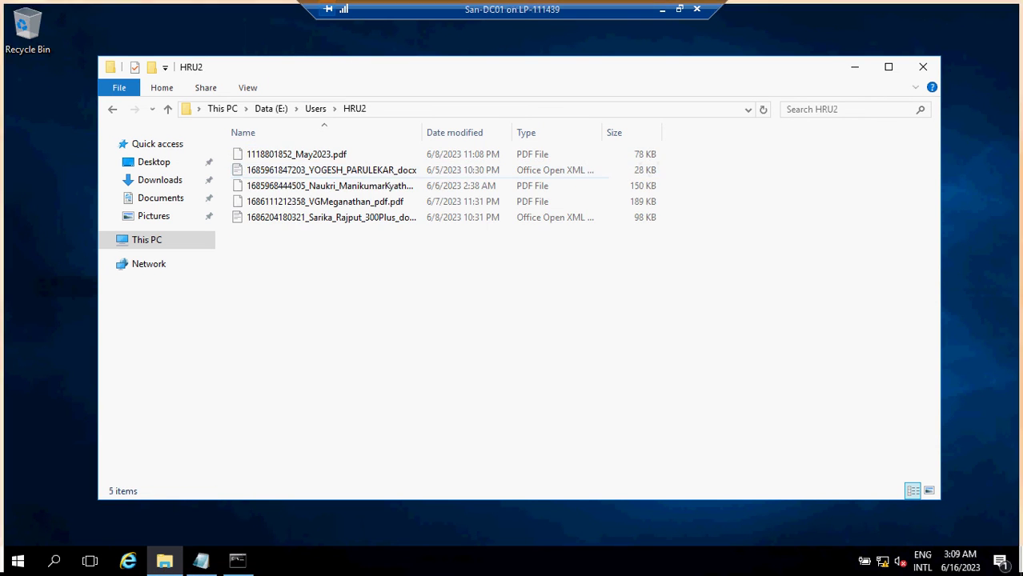
{"action": "left_click", "coordinate": [315, 108]}
{"action": "left_click", "coordinate": [270, 108]}
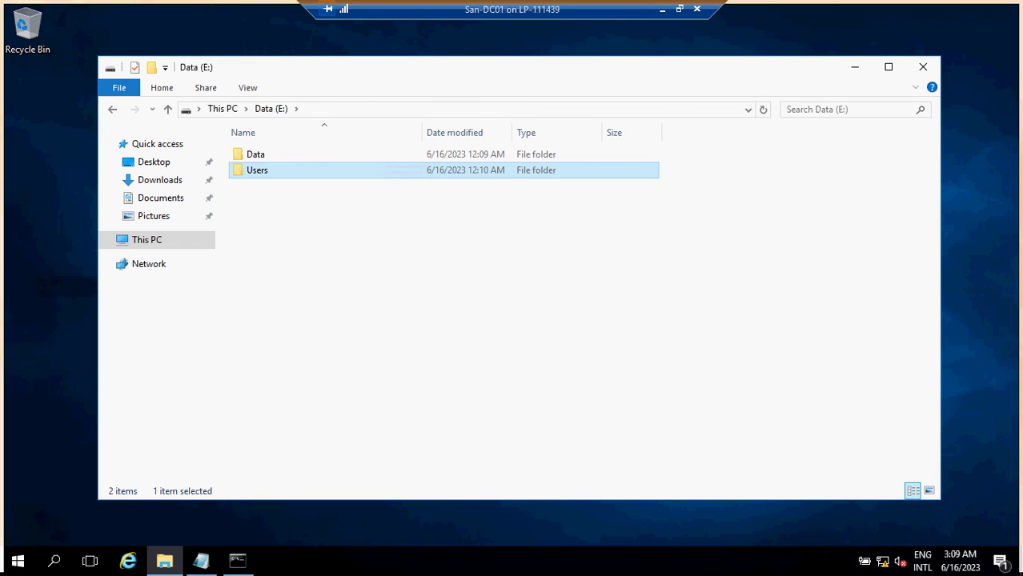
Browse to \\san-svr1, see it has no shares yet, then reopen Data (E:) from This PC.
{"action": "left_click", "coordinate": [400, 109]}
{"action": "type", "text": "\\san"}
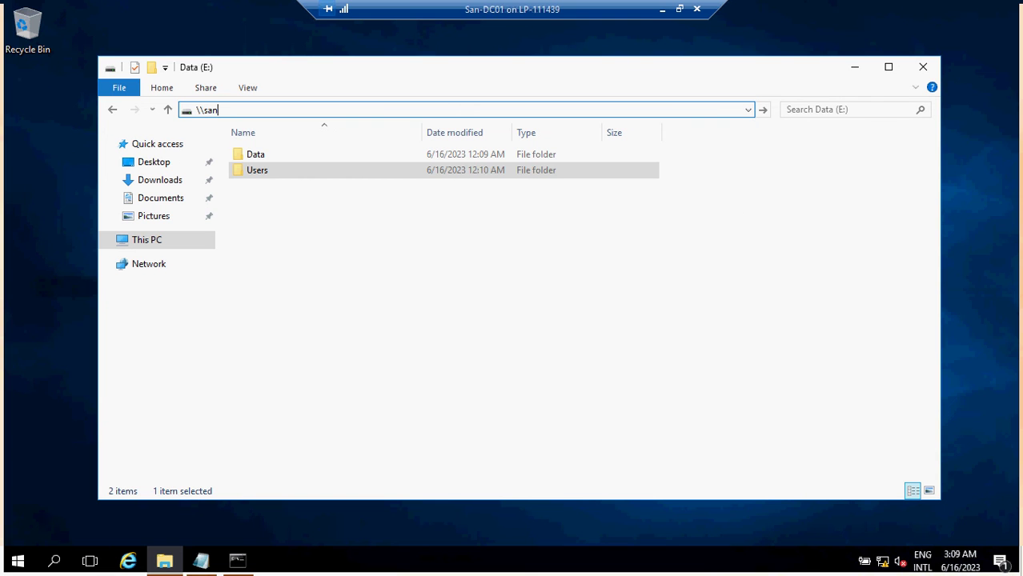
{"action": "type", "text": "-"}
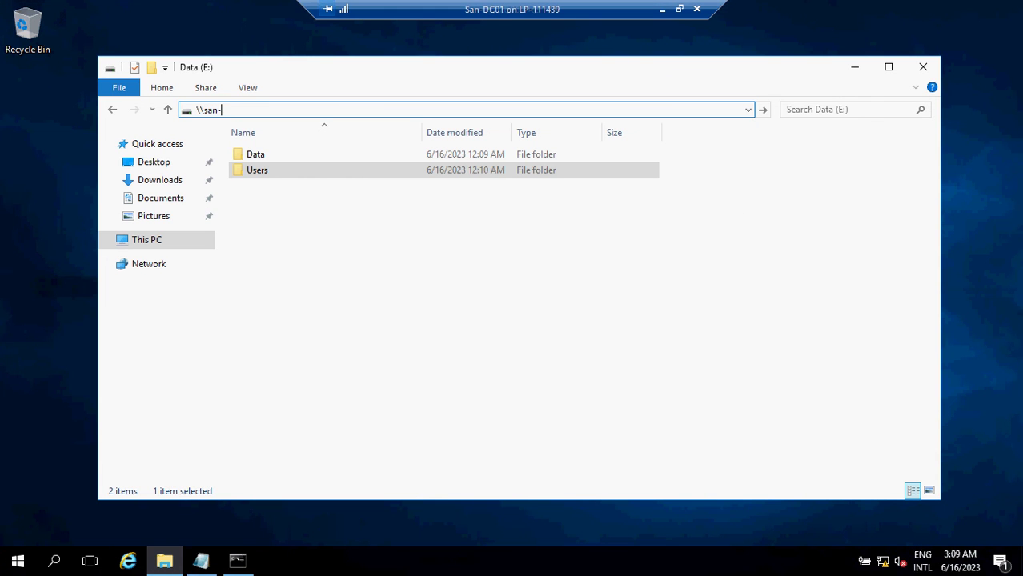
{"action": "type", "text": "svr1"}
{"action": "key", "text": "Return"}
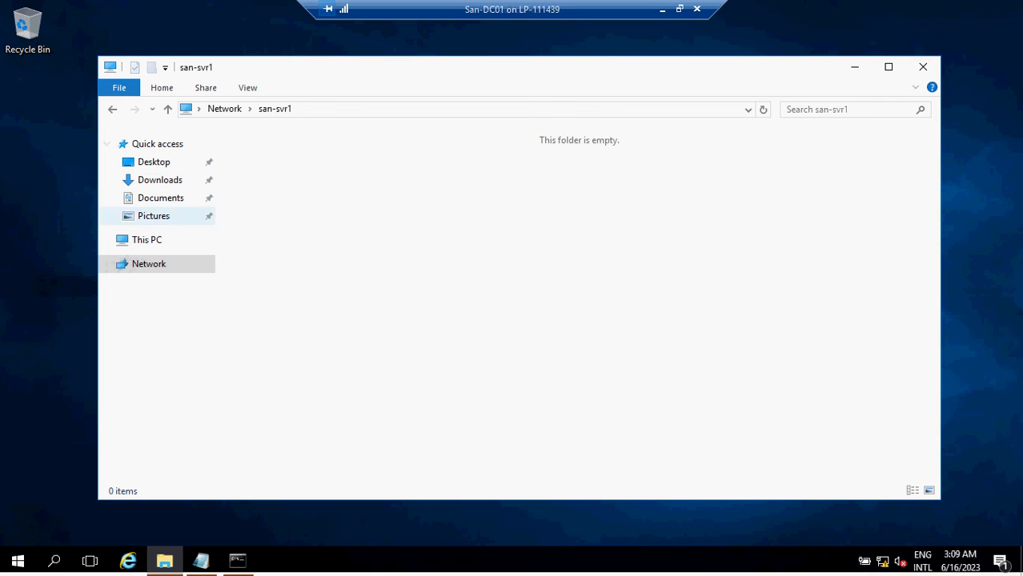
{"action": "left_click", "coordinate": [146, 240]}
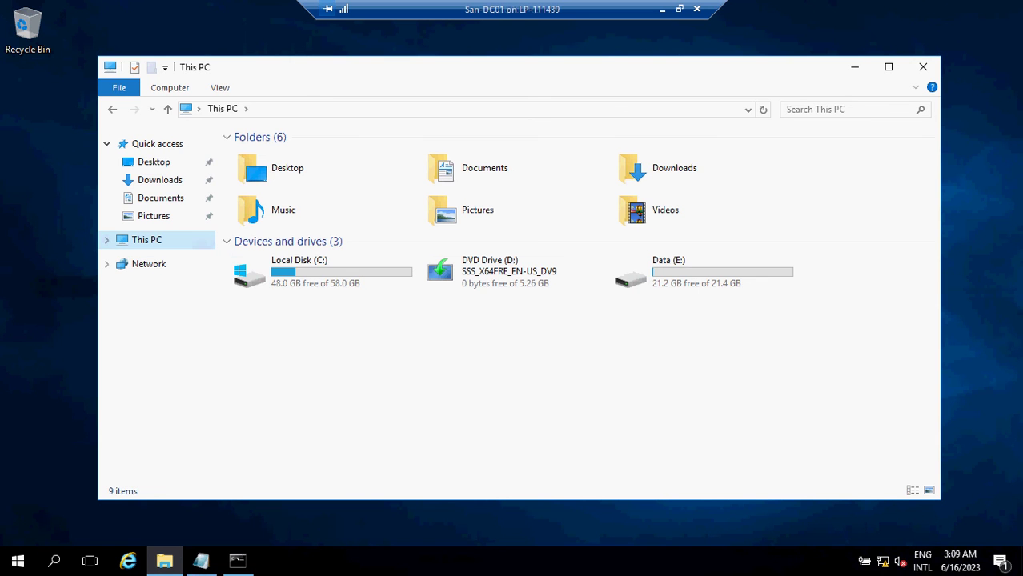
{"action": "double_click", "coordinate": [668, 268]}
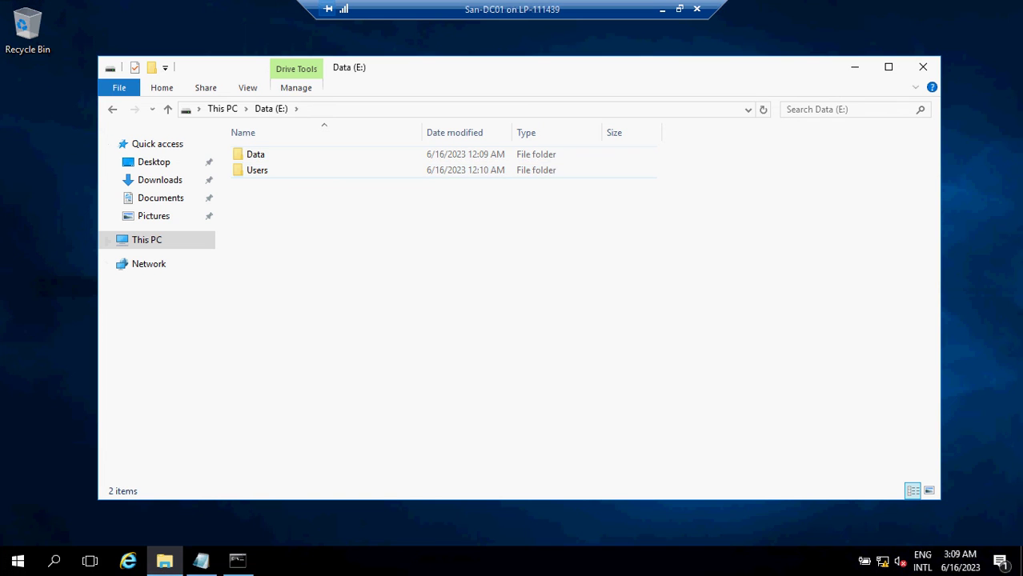
{"action": "left_click", "coordinate": [254, 154]}
{"action": "right_click", "coordinate": [256, 153]}
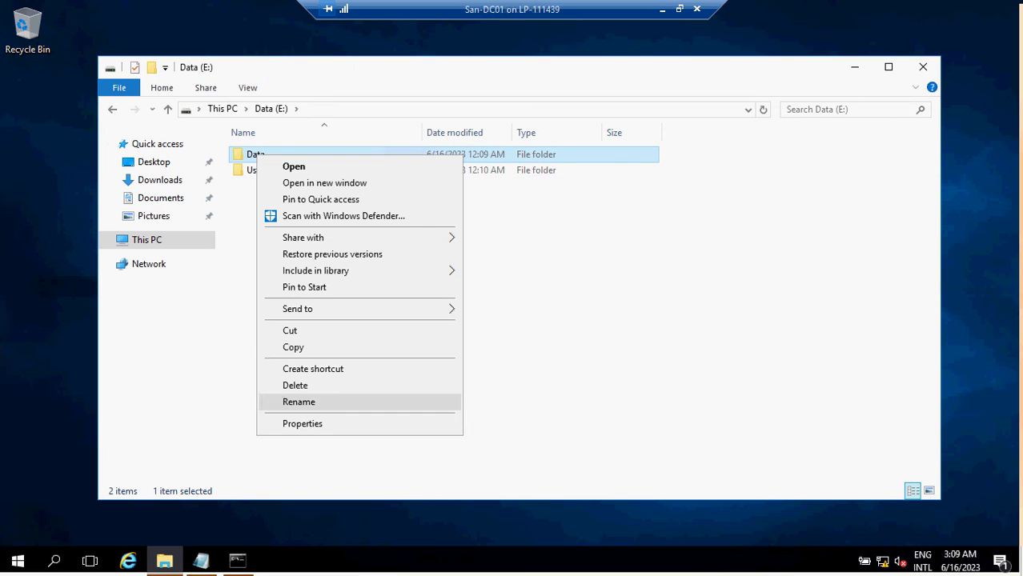
{"action": "left_click", "coordinate": [303, 424]}
{"action": "left_click", "coordinate": [360, 191]}
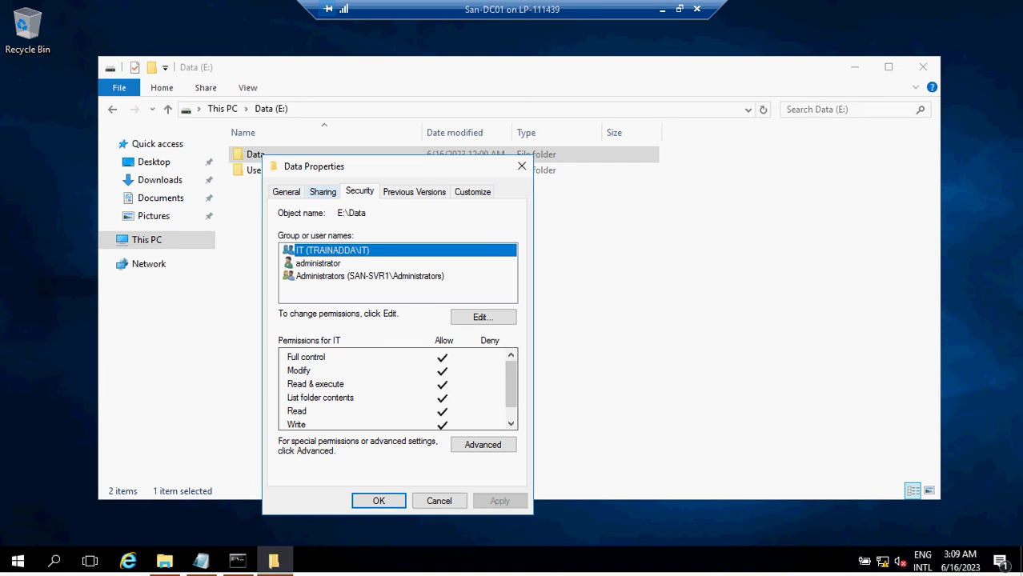
{"action": "left_click", "coordinate": [322, 191]}
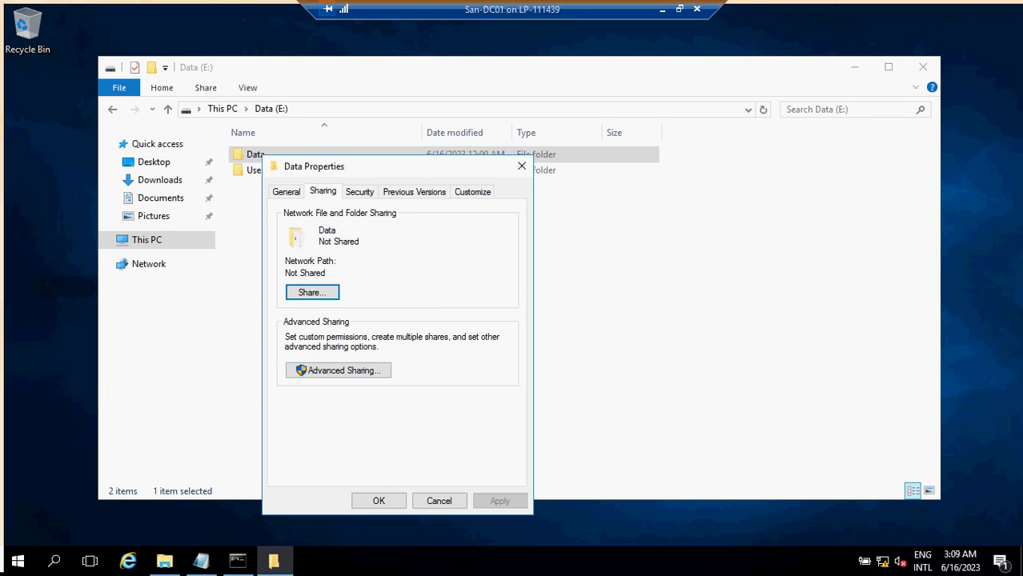
{"action": "left_click", "coordinate": [439, 501]}
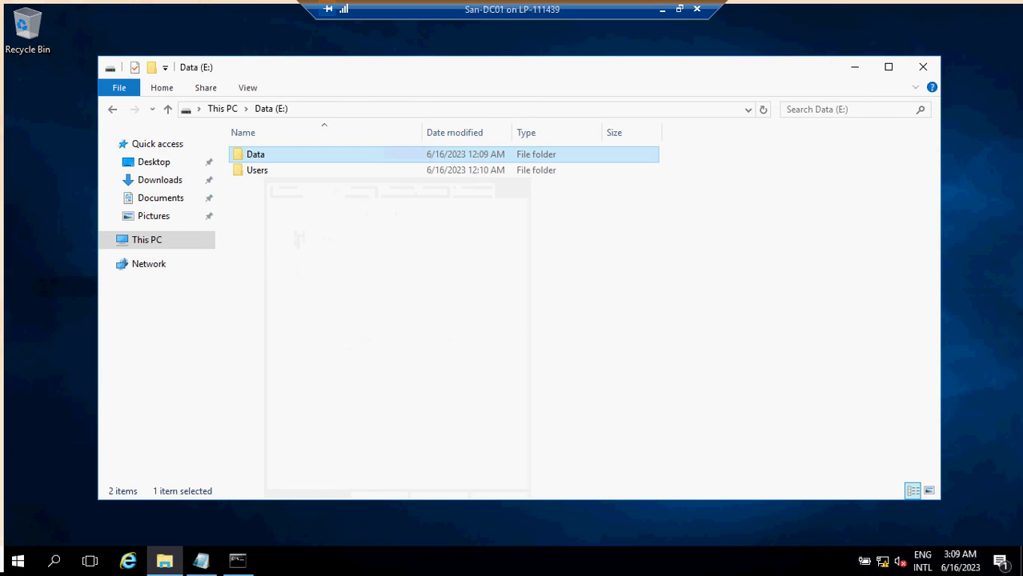
{"action": "left_click", "coordinate": [257, 170]}
{"action": "right_click", "coordinate": [269, 171]}
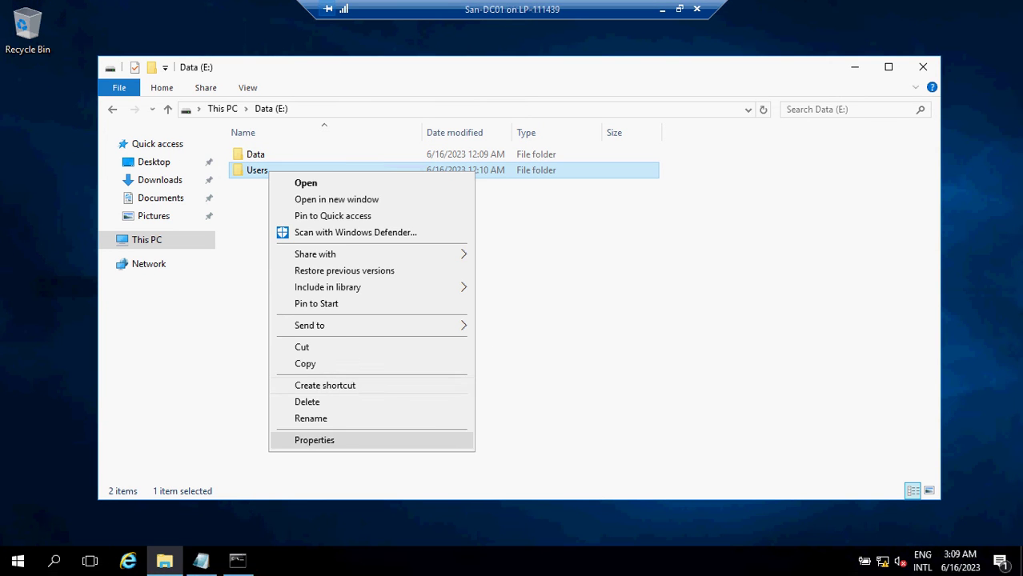
{"action": "left_click", "coordinate": [308, 440]}
{"action": "left_click", "coordinate": [371, 208]}
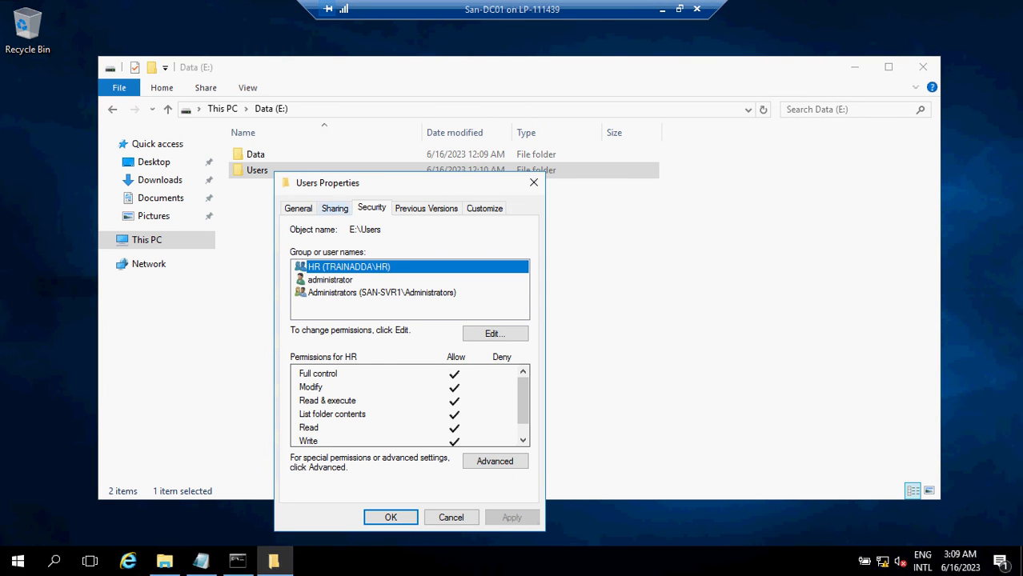
{"action": "left_click", "coordinate": [335, 208]}
{"action": "left_click", "coordinate": [450, 517]}
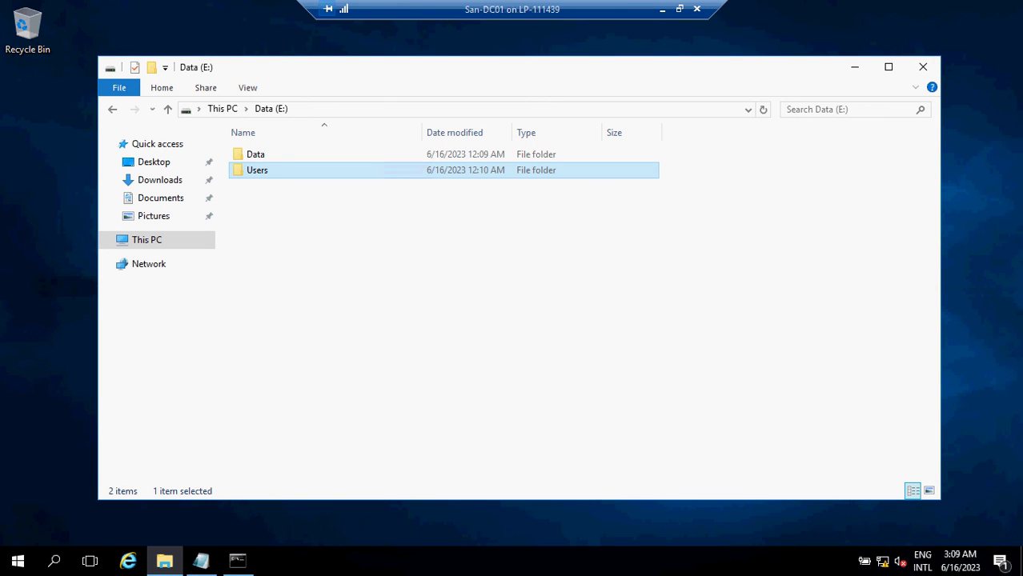
{"action": "key", "text": "alt+d"}
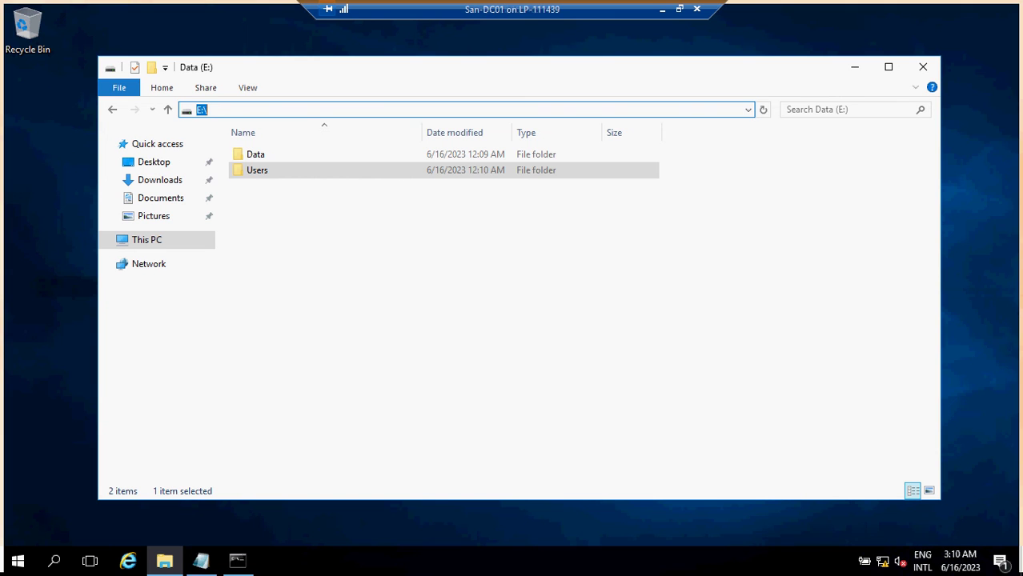
{"action": "type", "text": "\\\\"}
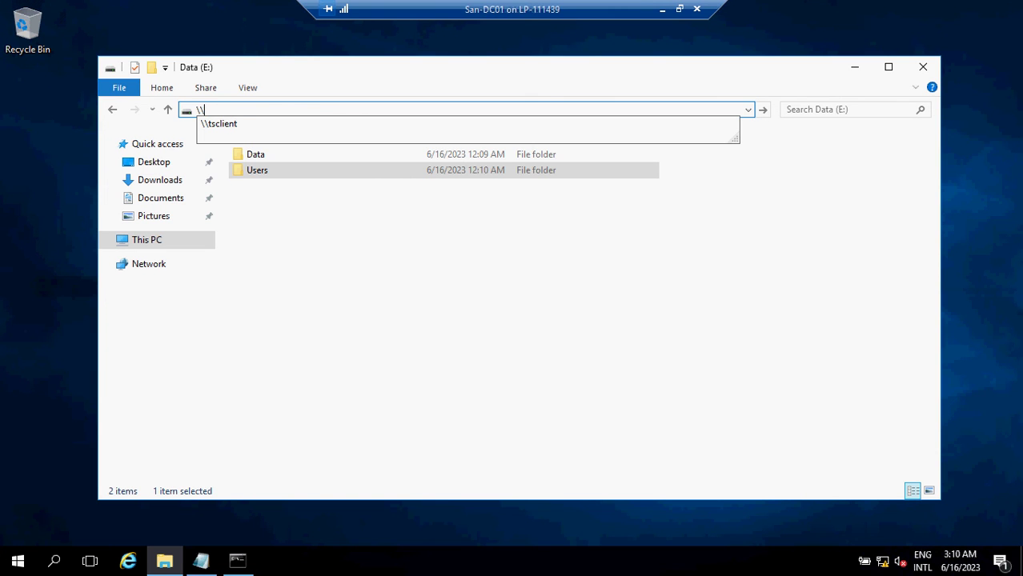
{"action": "type", "text": "sa"}
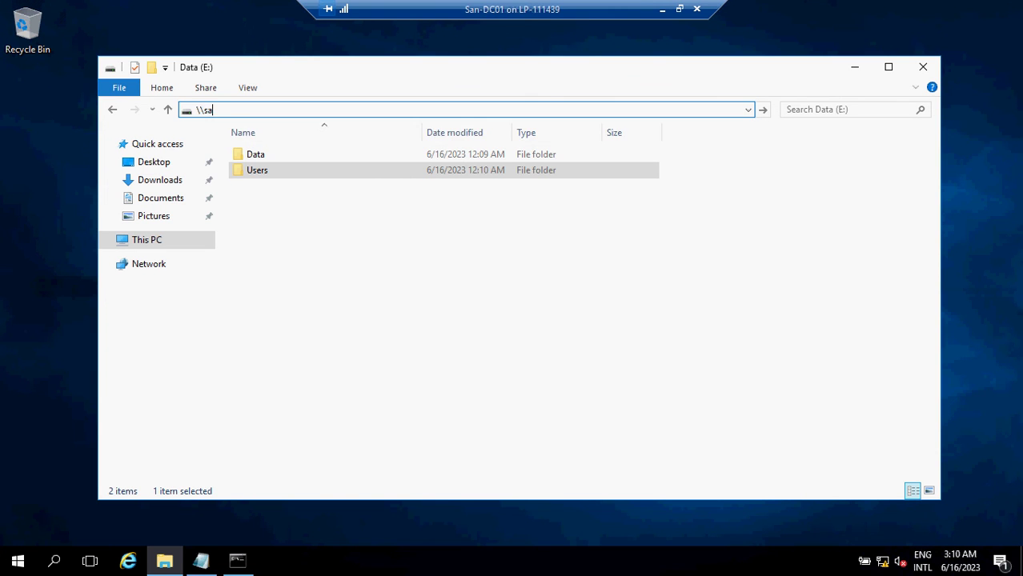
{"action": "type", "text": "n-dc01\\c"}
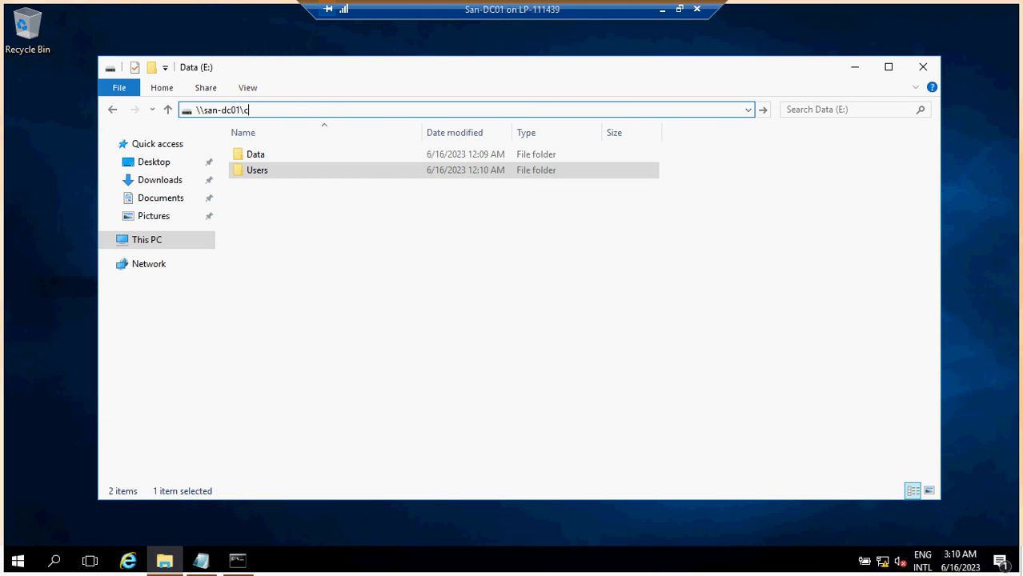
{"action": "type", "text": "$"}
Copy FS-San-DC01 from \\san-dc01\c$\Users\Administrator\Desktop and paste it onto the local desktop.
{"action": "key", "text": "Return"}
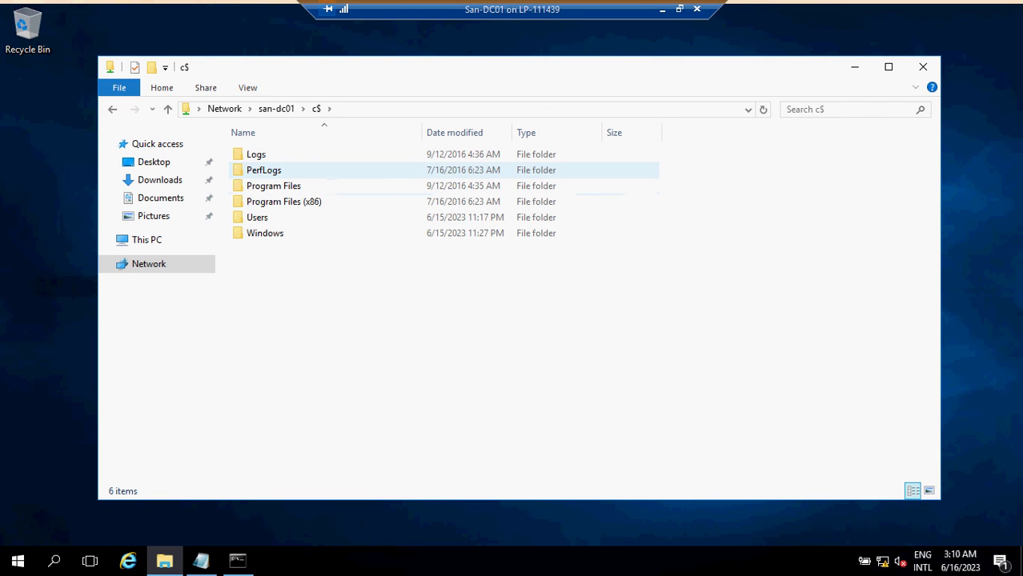
{"action": "double_click", "coordinate": [257, 217]}
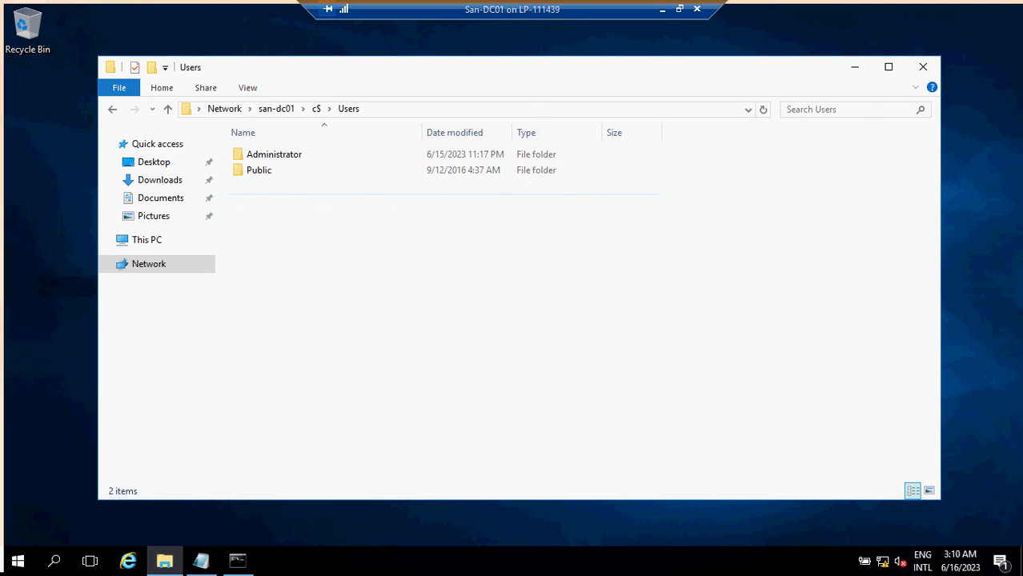
{"action": "double_click", "coordinate": [274, 154]}
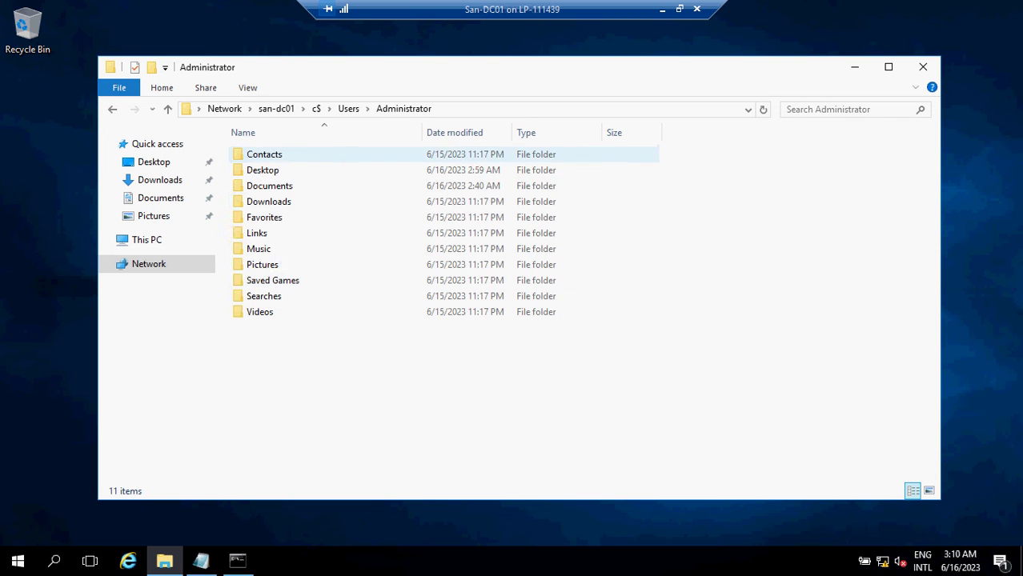
{"action": "double_click", "coordinate": [262, 170]}
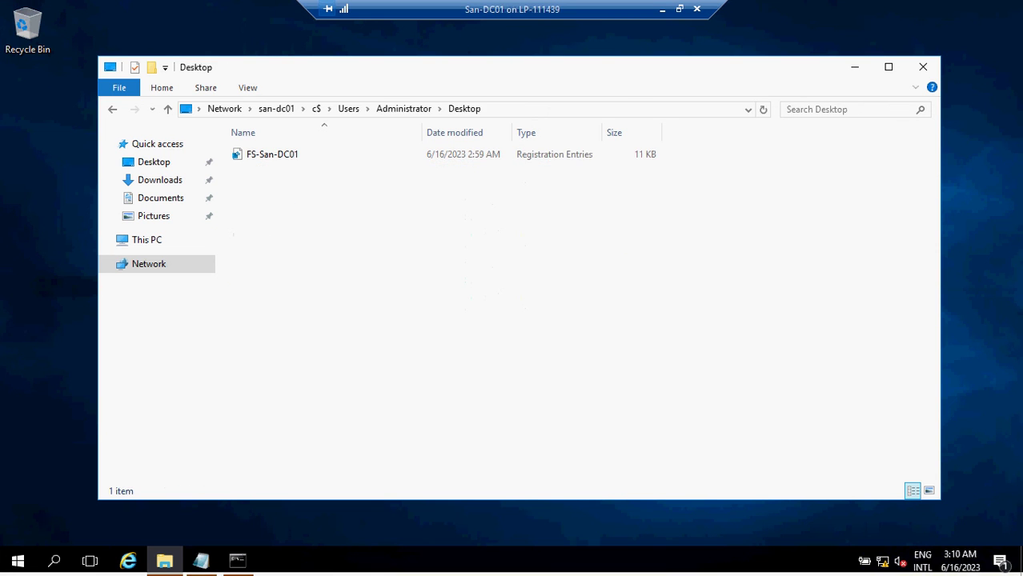
{"action": "left_click", "coordinate": [272, 153]}
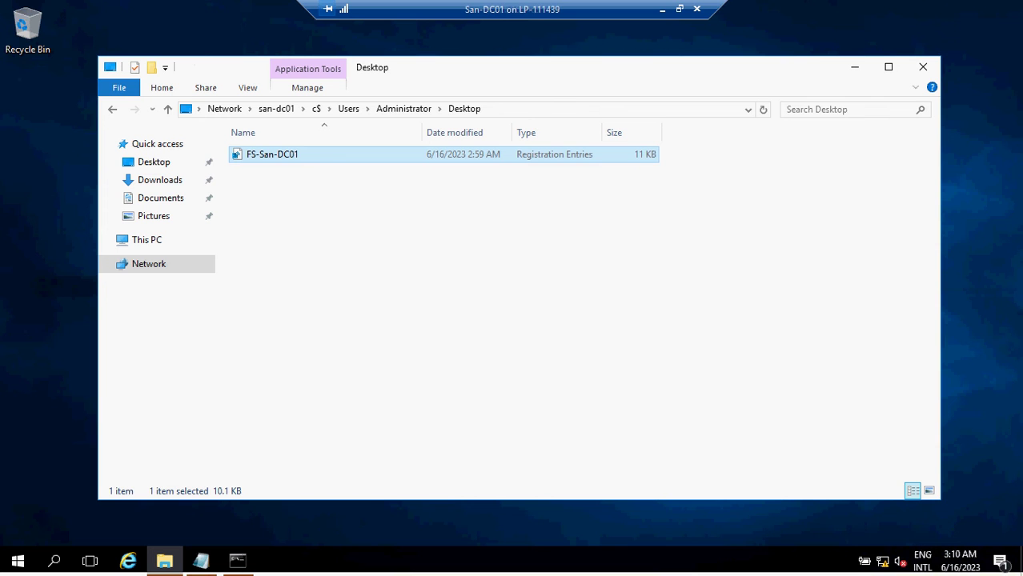
{"action": "left_click", "coordinate": [147, 239]}
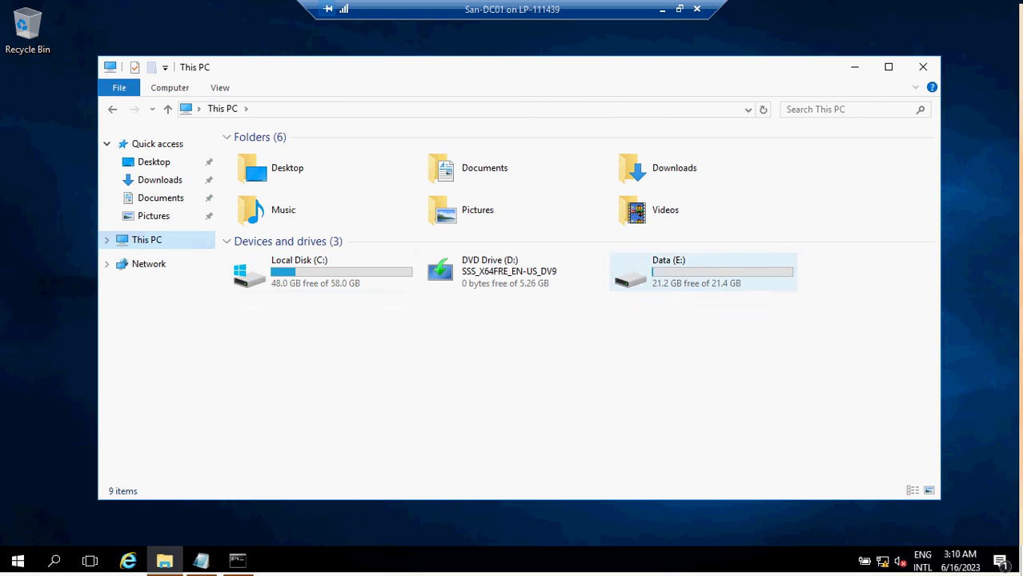
{"action": "right_click", "coordinate": [50, 270]}
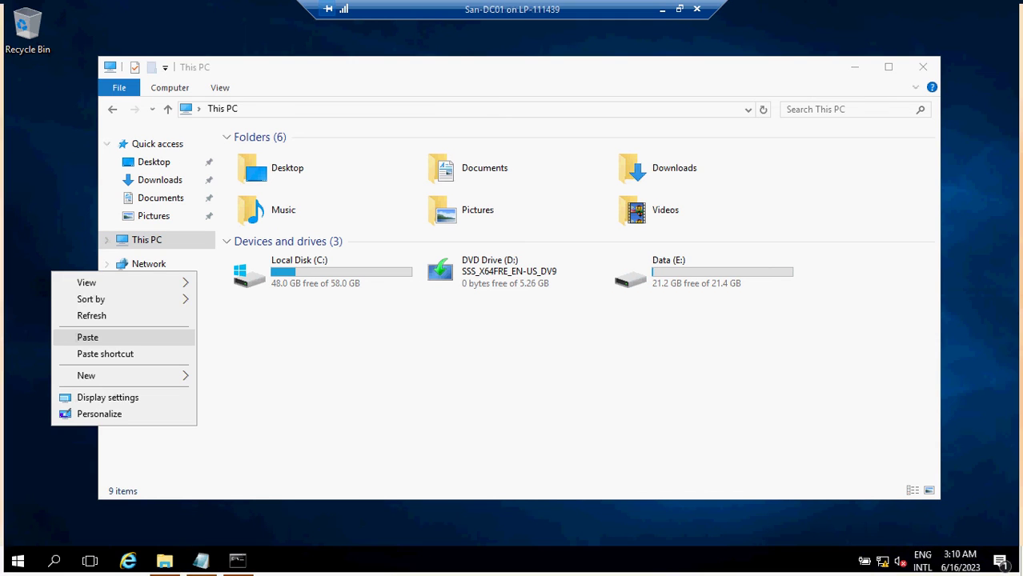
{"action": "left_click", "coordinate": [80, 337]}
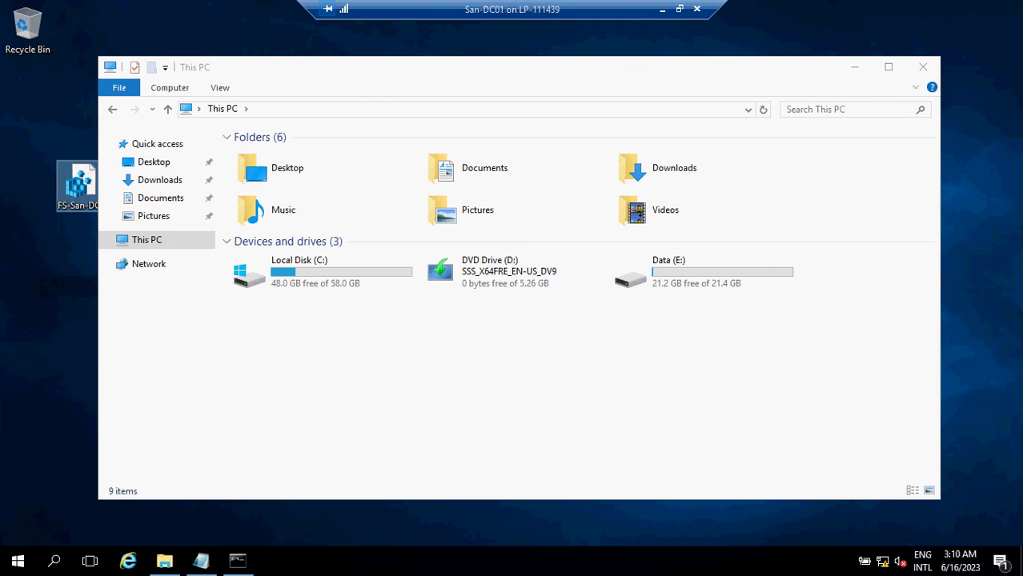
{"action": "left_click", "coordinate": [854, 66]}
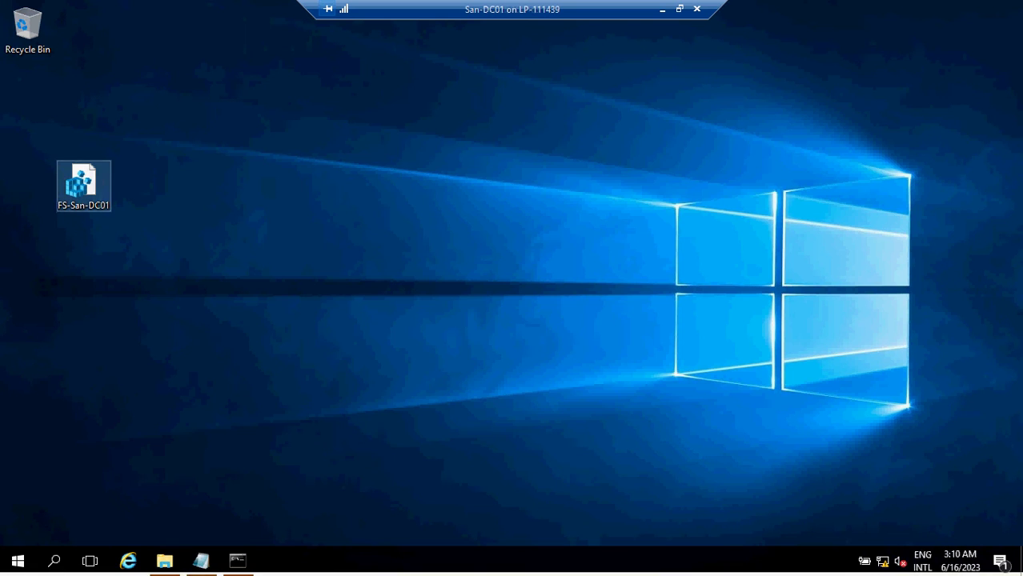
Import FS-San-DC01.reg into the registry, then restart the server despite the open apps.
{"action": "key", "text": "Return"}
{"action": "key", "text": "Return"}
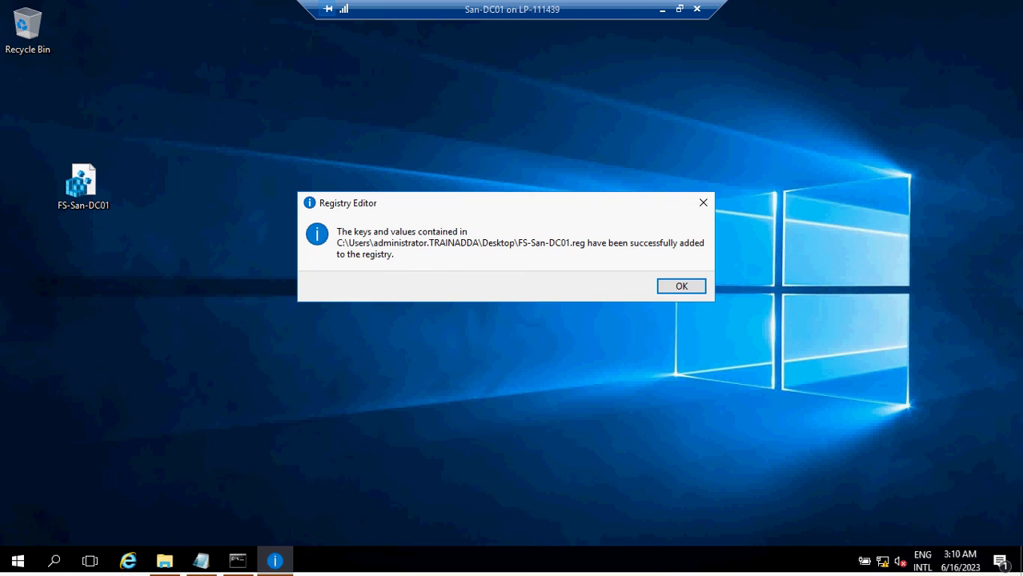
{"action": "key", "text": "Return"}
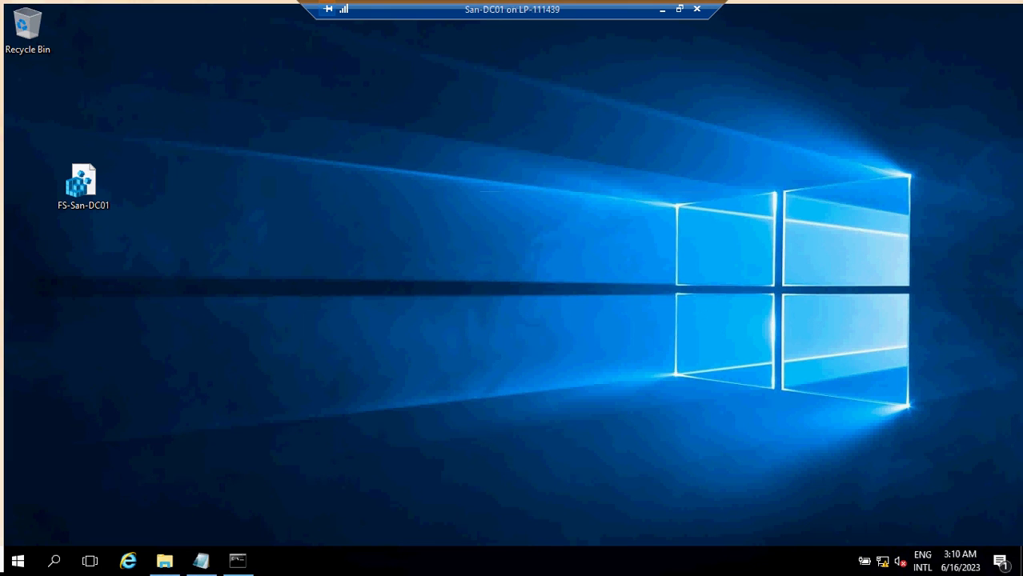
{"action": "key", "text": "super"}
{"action": "key", "text": "super+x"}
{"action": "key", "text": "Up"}
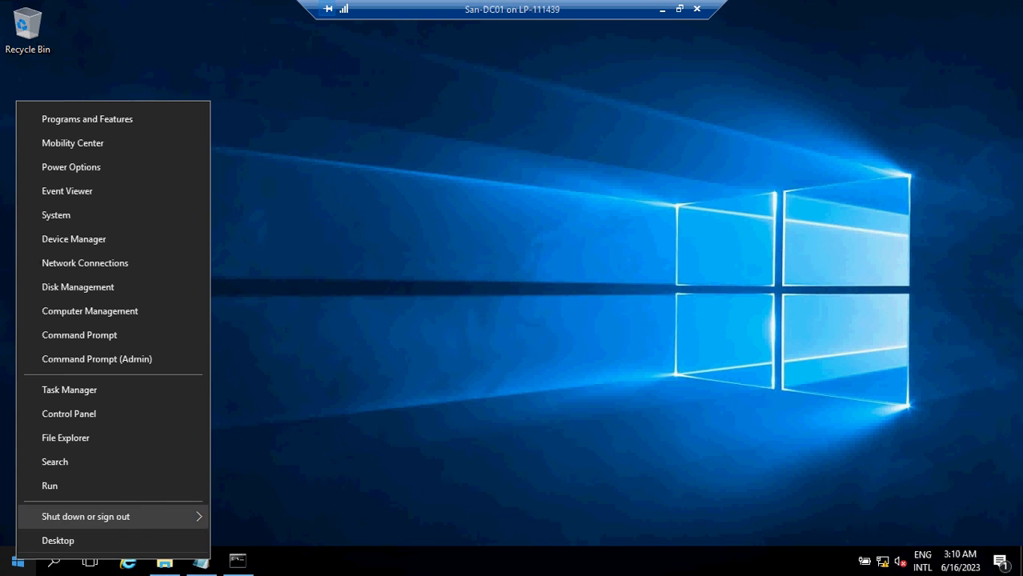
{"action": "key", "text": "Right"}
{"action": "key", "text": "Up"}
{"action": "key", "text": "Return"}
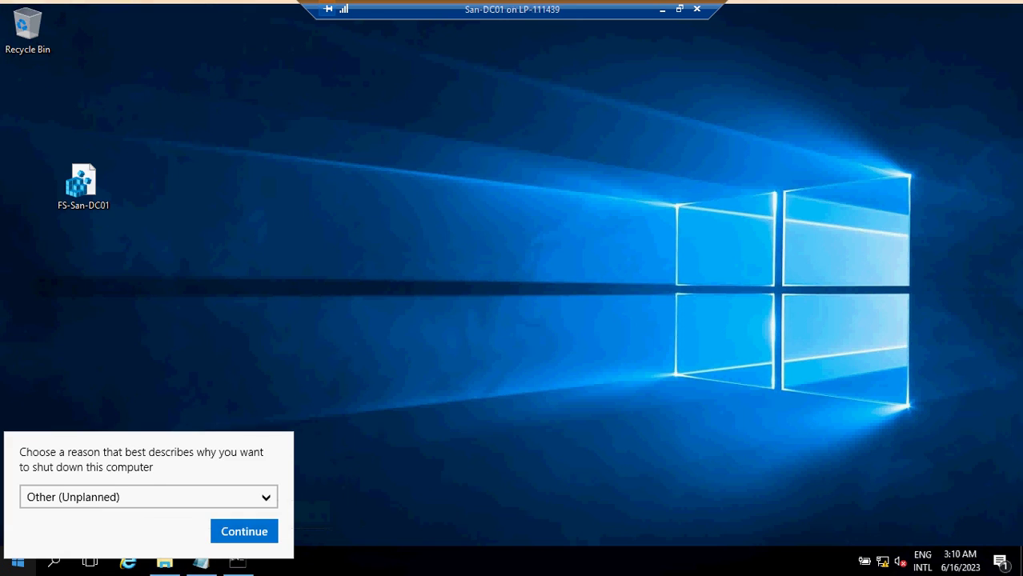
{"action": "key", "text": "Return"}
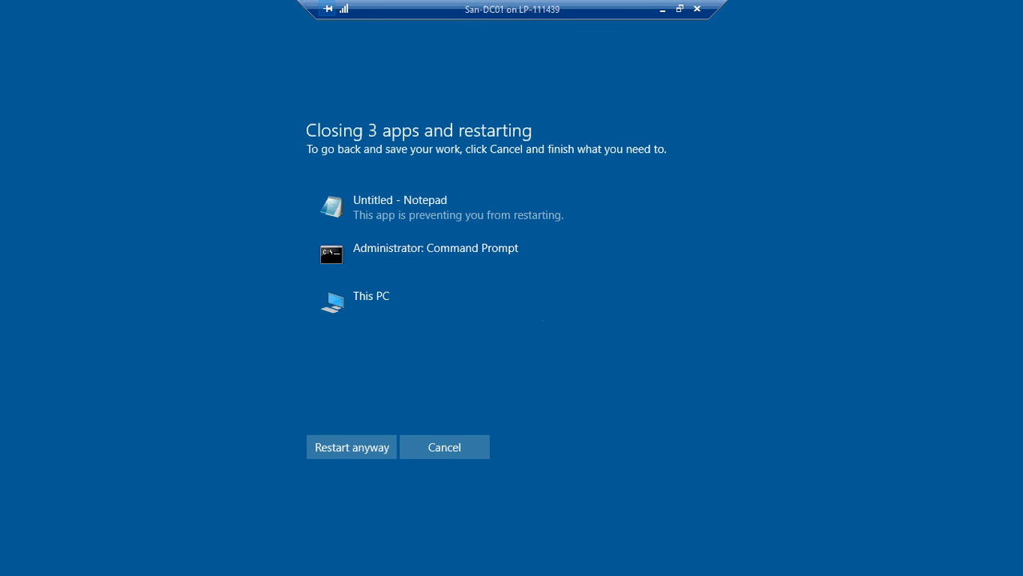
{"action": "key", "text": "Return"}
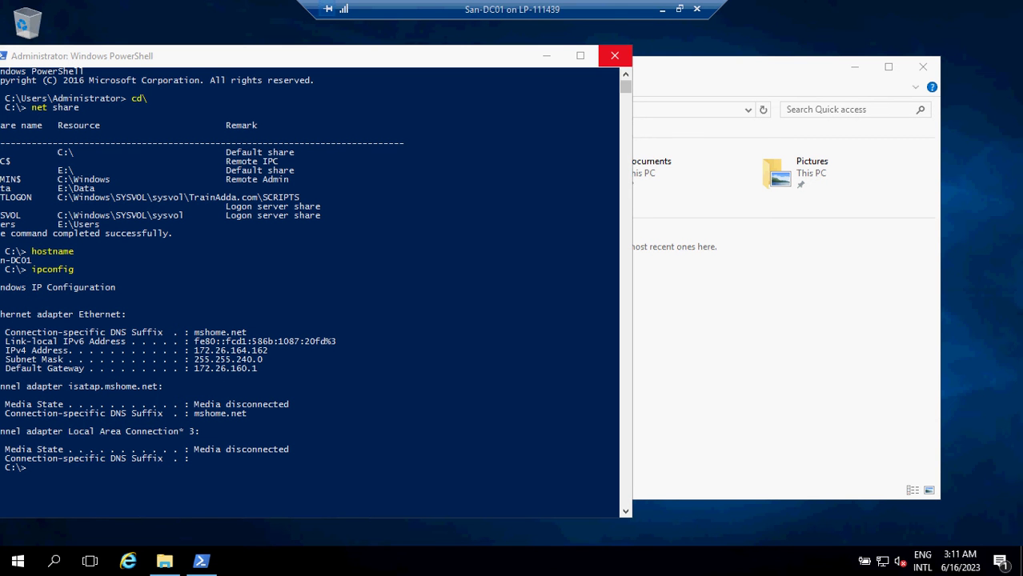
Close PowerShell and File Explorer, then launch Remote Desktop Connection with mstsc from Run.
{"action": "left_click", "coordinate": [615, 56]}
{"action": "left_click", "coordinate": [922, 65]}
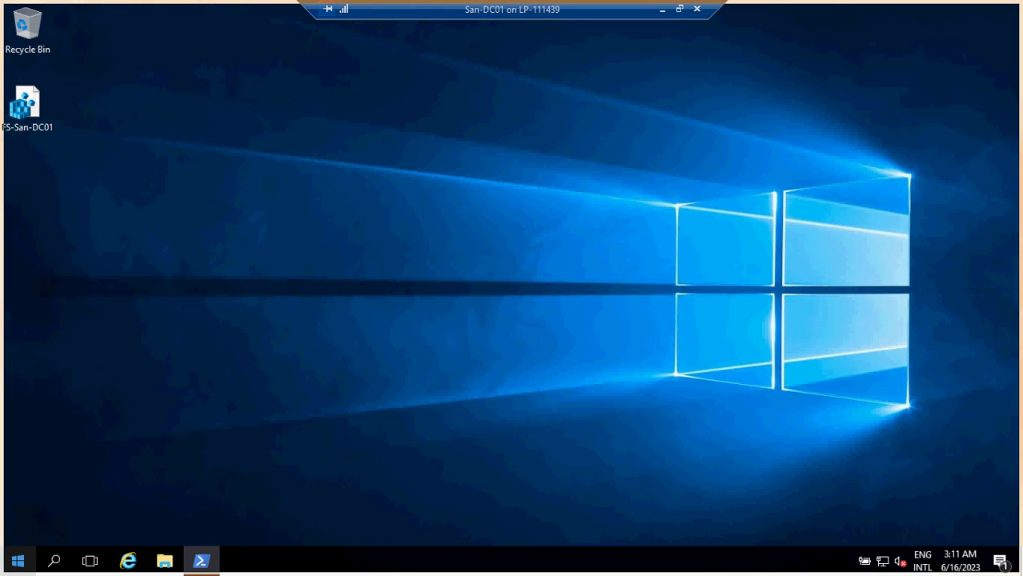
{"action": "right_click", "coordinate": [18, 560]}
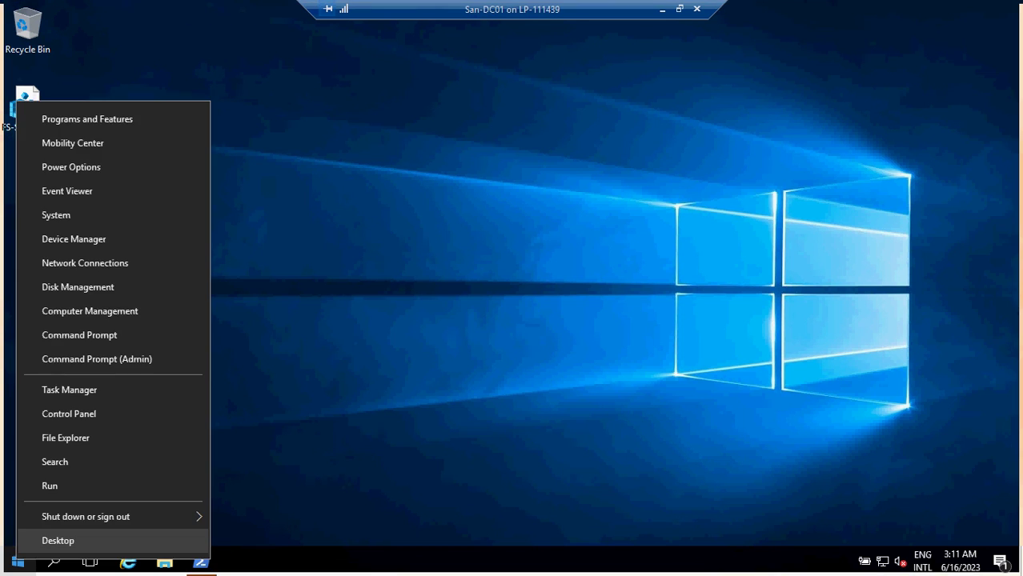
{"action": "left_click", "coordinate": [49, 486]}
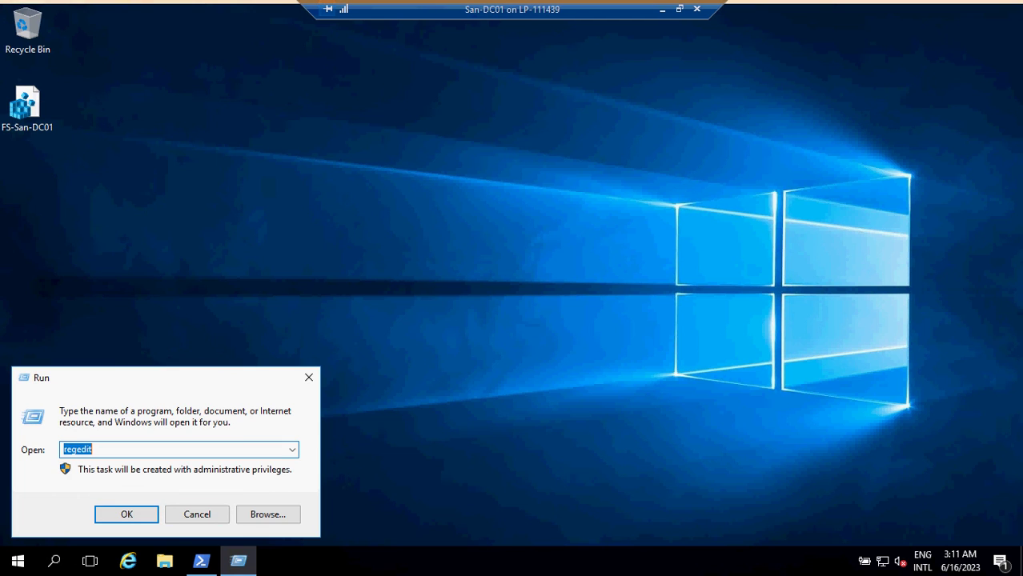
{"action": "type", "text": "mstsc"}
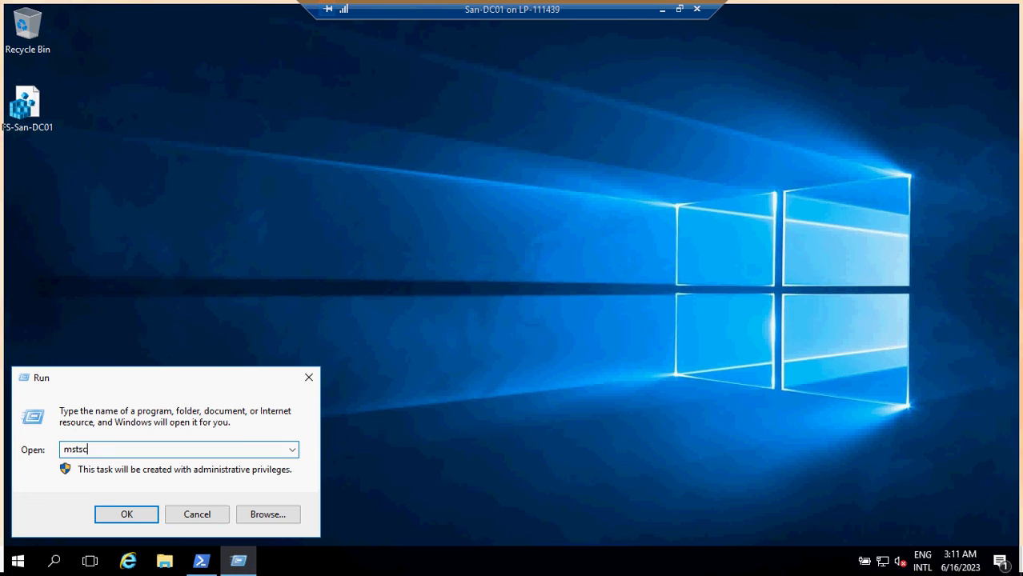
{"action": "key", "text": "Return"}
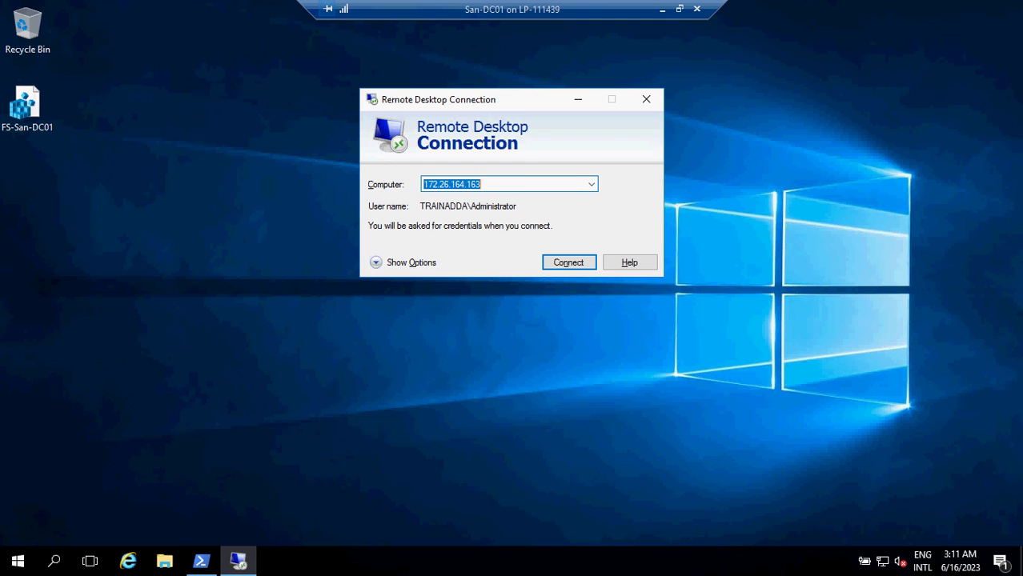
Connect to 172.26.164.163 and sign in with the administrator password.
{"action": "key", "text": "Return"}
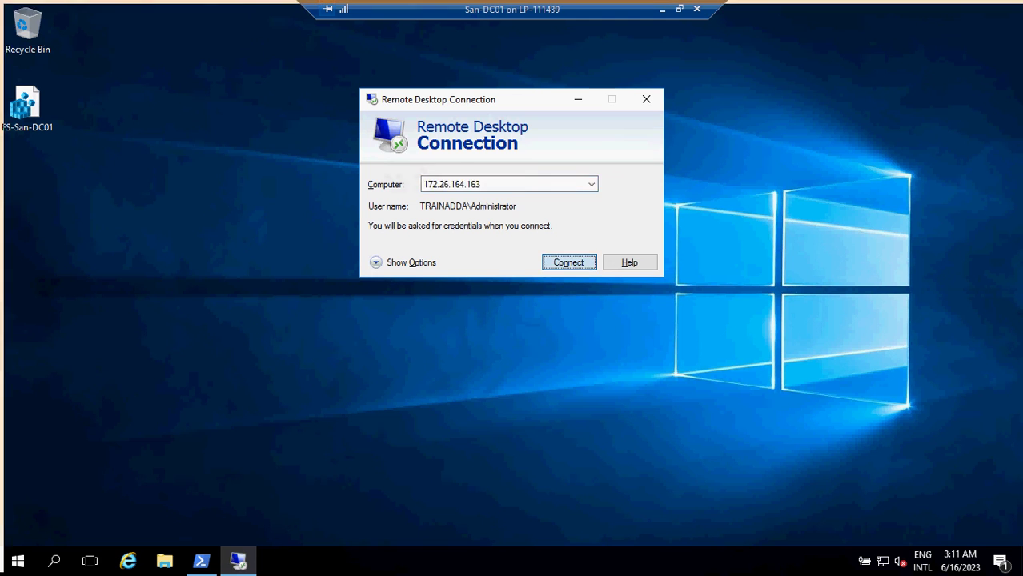
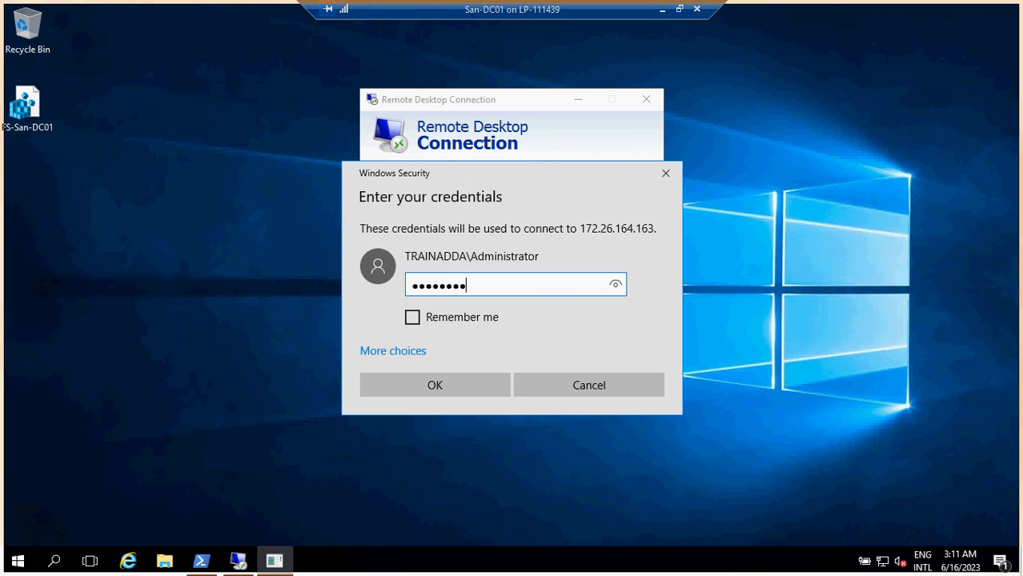
{"action": "key", "text": "Return"}
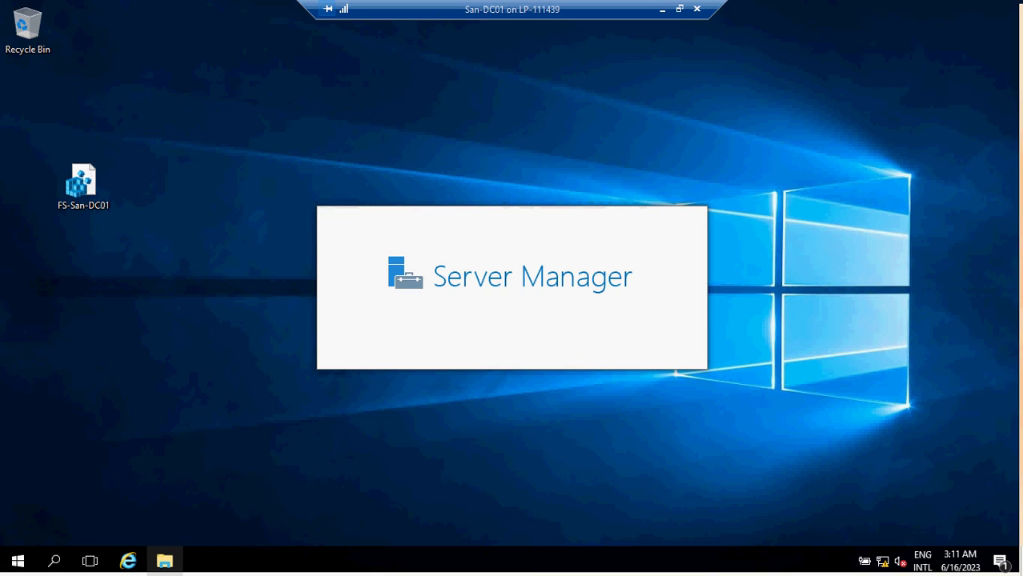
Browse to \\san-svr1 to confirm its Data and Users shares, then return to This PC.
{"action": "left_click", "coordinate": [164, 561]}
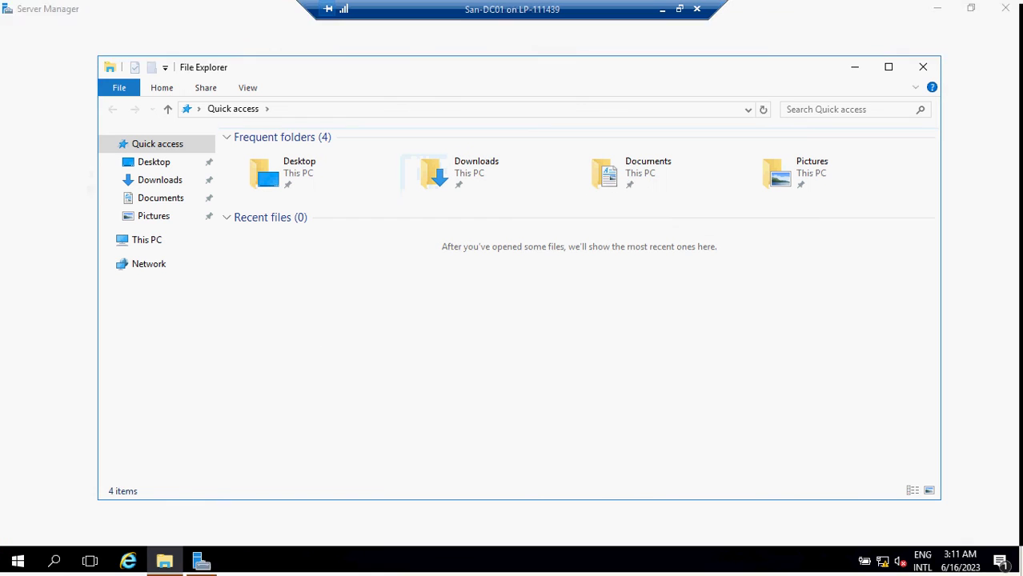
{"action": "type", "text": "\\\\"}
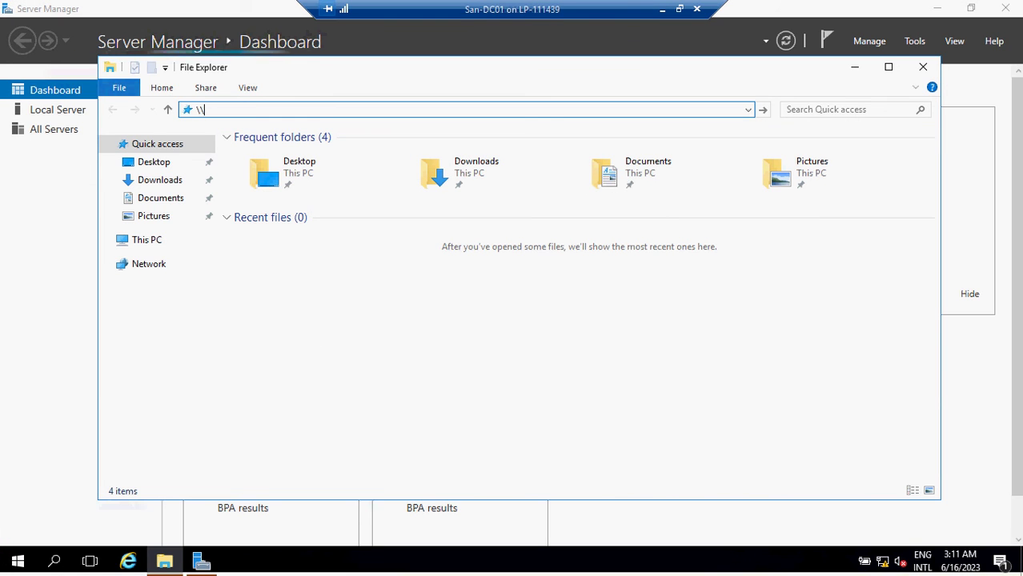
{"action": "type", "text": "san"}
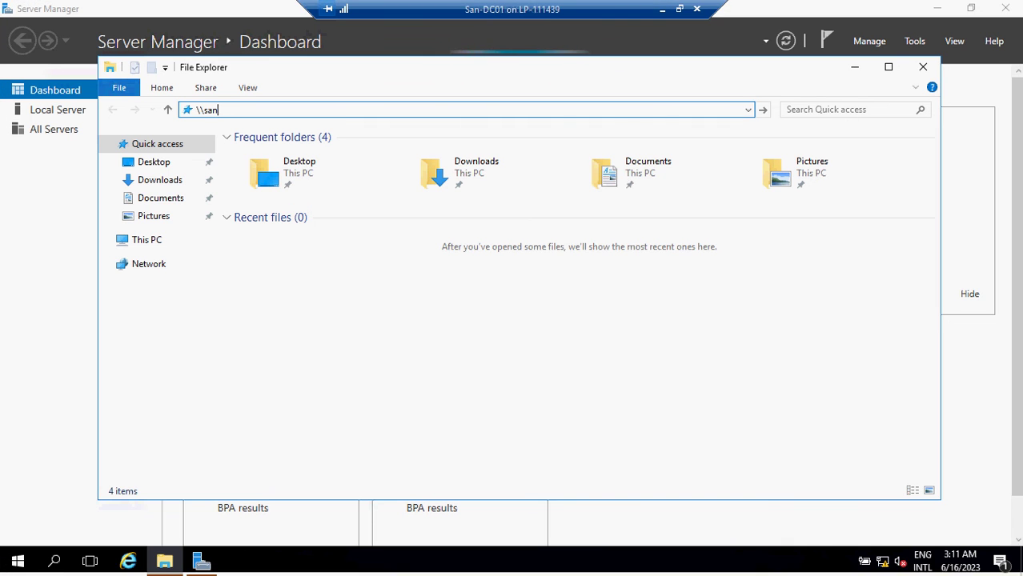
{"action": "type", "text": "-svr1"}
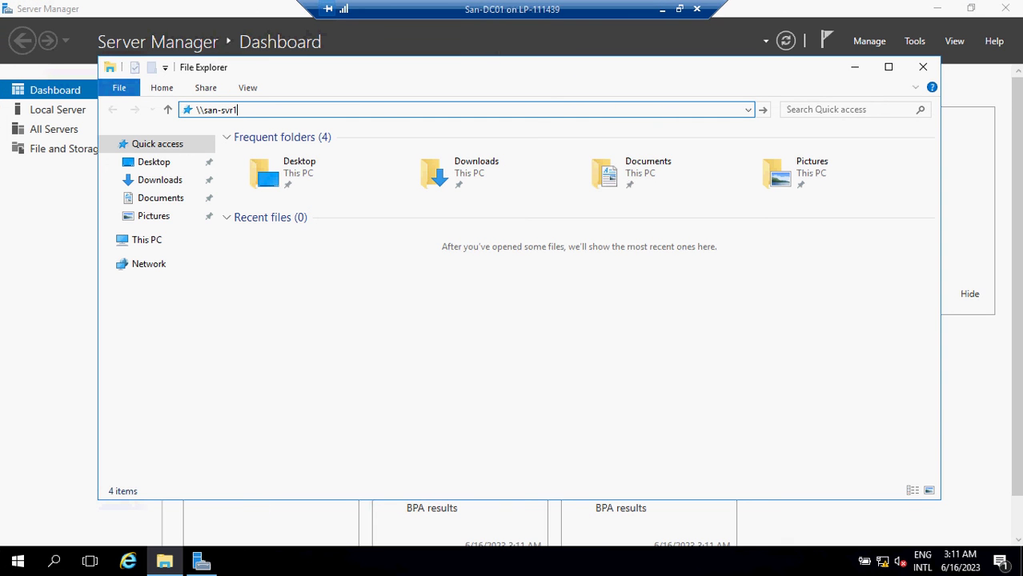
{"action": "key", "text": "Return"}
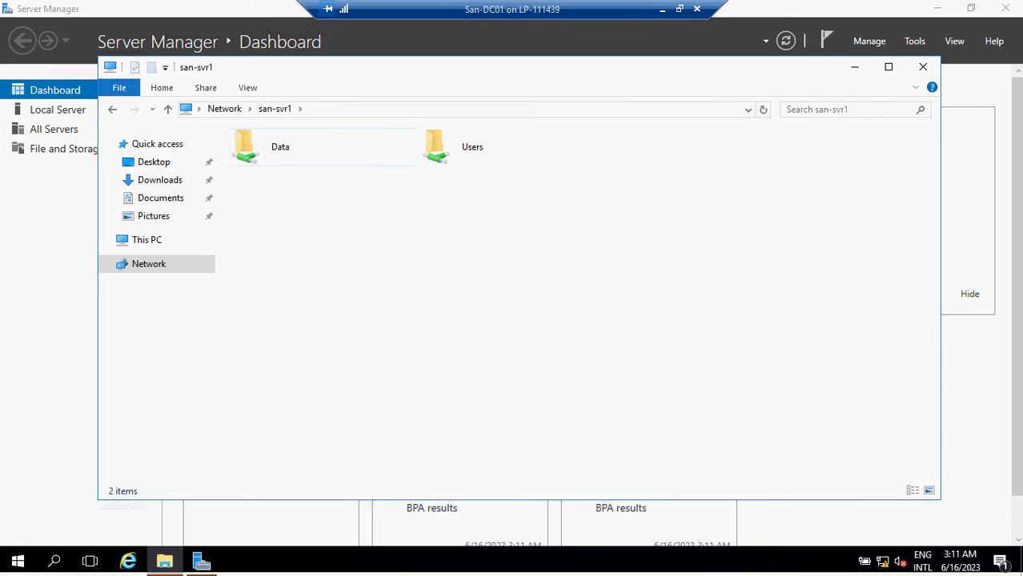
{"action": "left_click", "coordinate": [147, 240]}
On Data (E:), review the Data folder's sharing permissions in its Properties, then close them.
{"action": "double_click", "coordinate": [668, 271]}
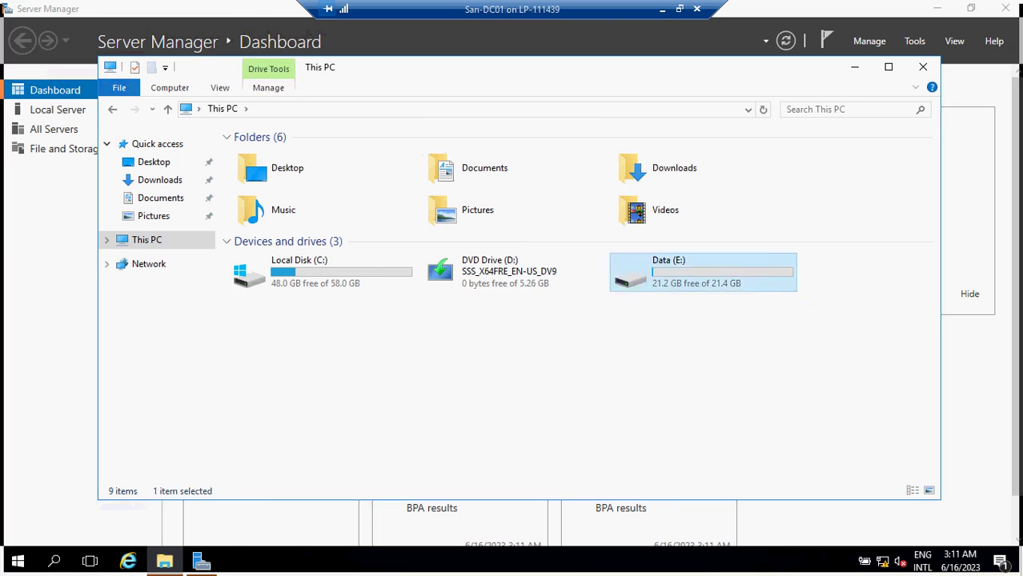
{"action": "right_click", "coordinate": [268, 154]}
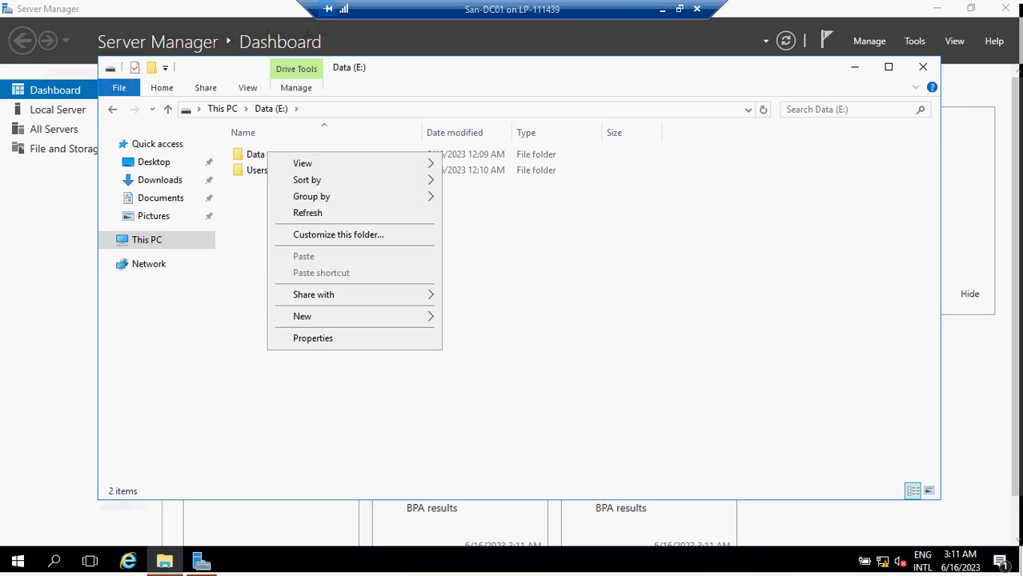
{"action": "right_click", "coordinate": [268, 155]}
{"action": "left_click", "coordinate": [312, 421]}
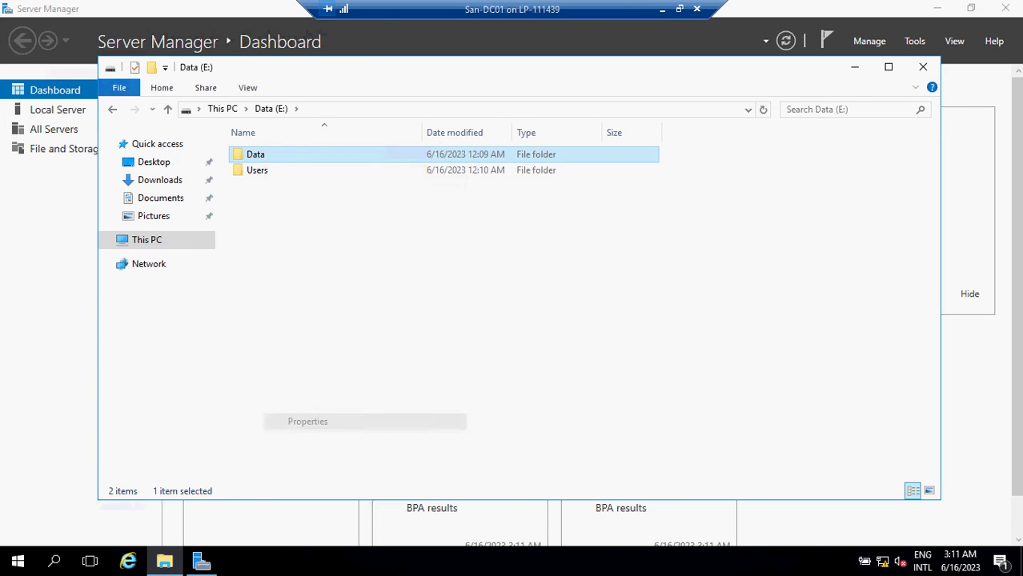
{"action": "key", "text": "ctrl+Tab"}
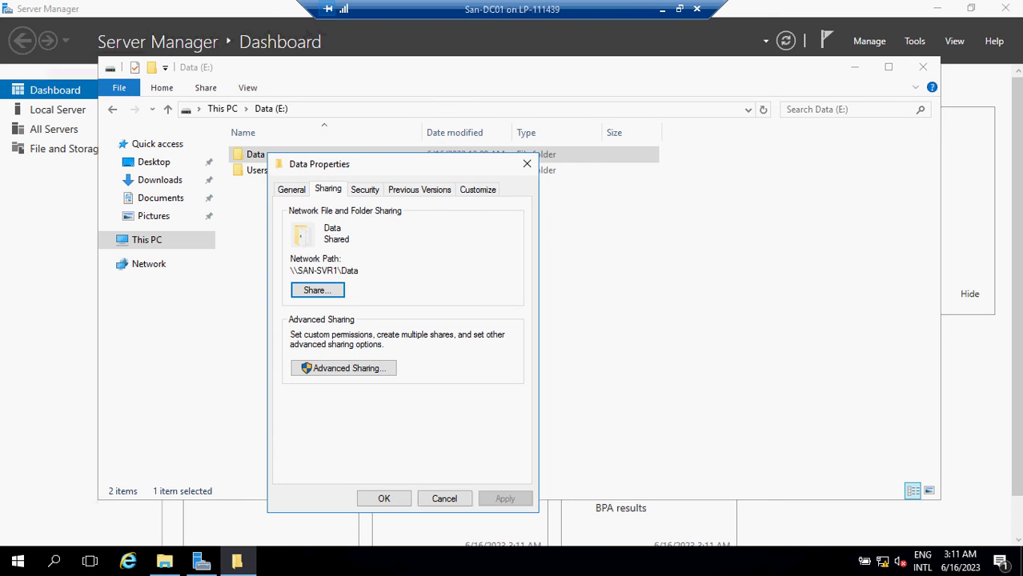
{"action": "key", "text": "Return"}
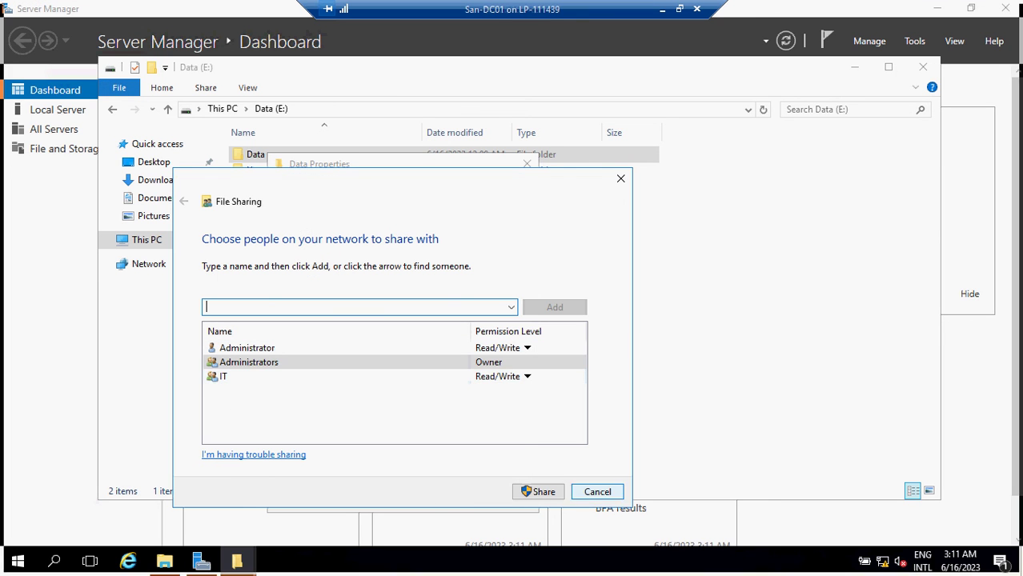
{"action": "left_click", "coordinate": [597, 491]}
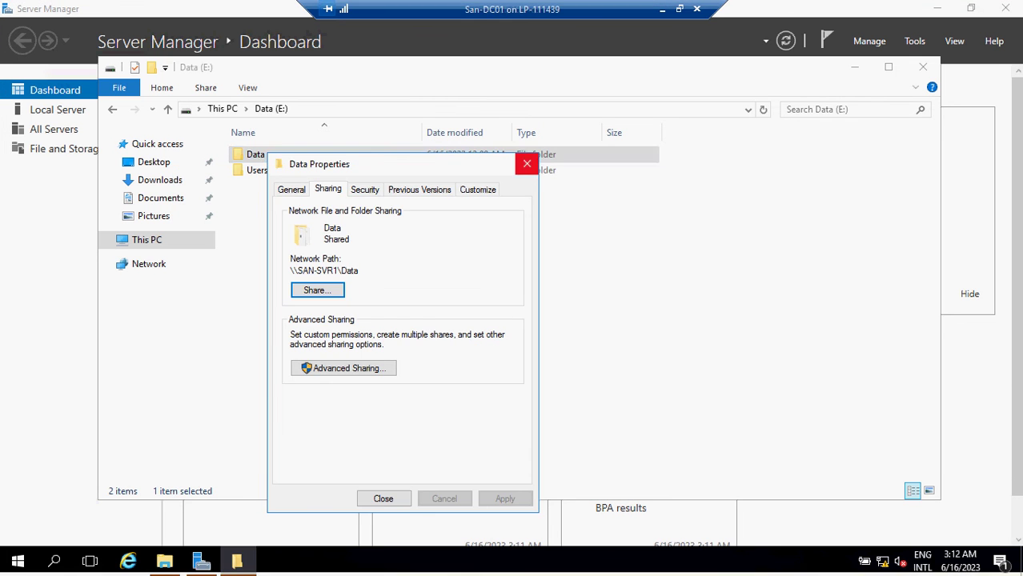
{"action": "left_click", "coordinate": [526, 163]}
Review the Users folder's sharing permissions in its Properties, then close the dialogs.
{"action": "left_click", "coordinate": [276, 170]}
{"action": "right_click", "coordinate": [276, 170]}
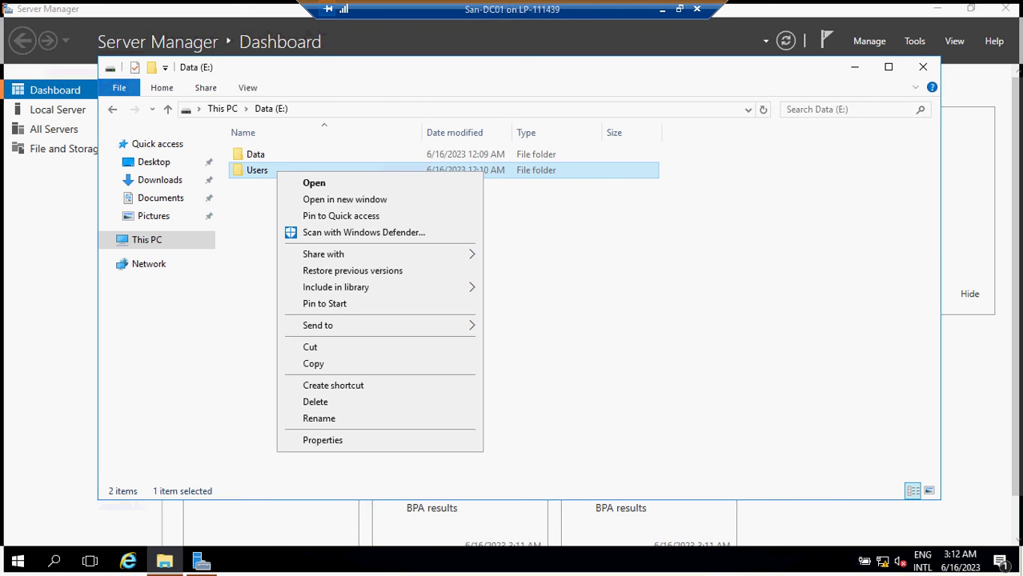
{"action": "left_click", "coordinate": [323, 440]}
{"action": "left_click", "coordinate": [343, 208]}
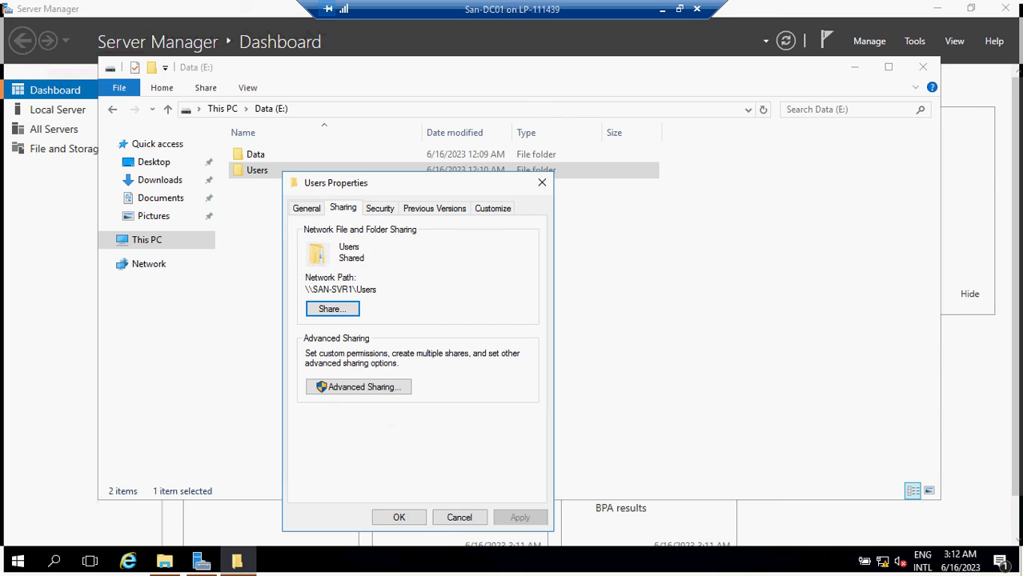
{"action": "left_click", "coordinate": [333, 309]}
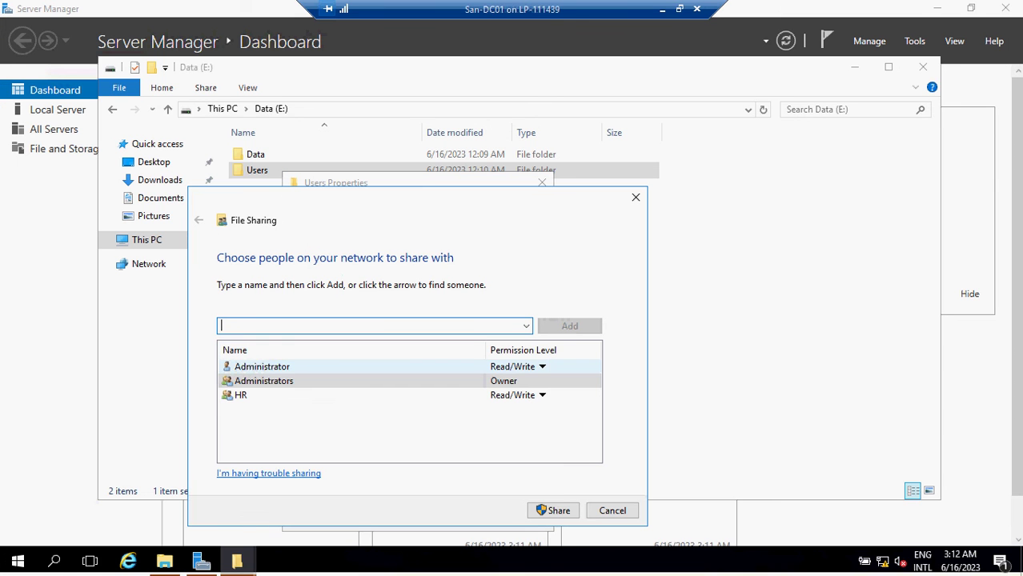
{"action": "key", "text": "Escape"}
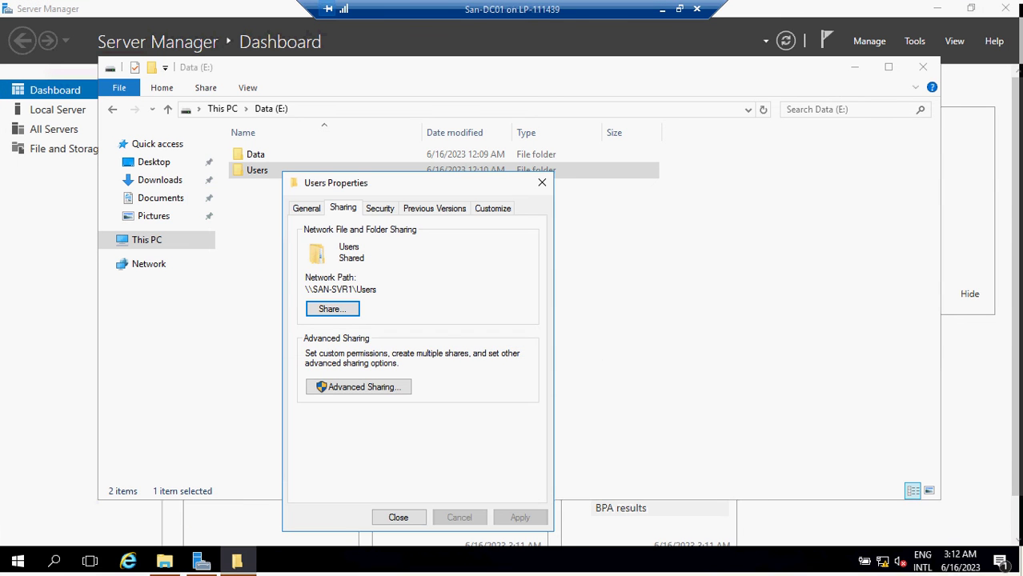
{"action": "key", "text": "Escape"}
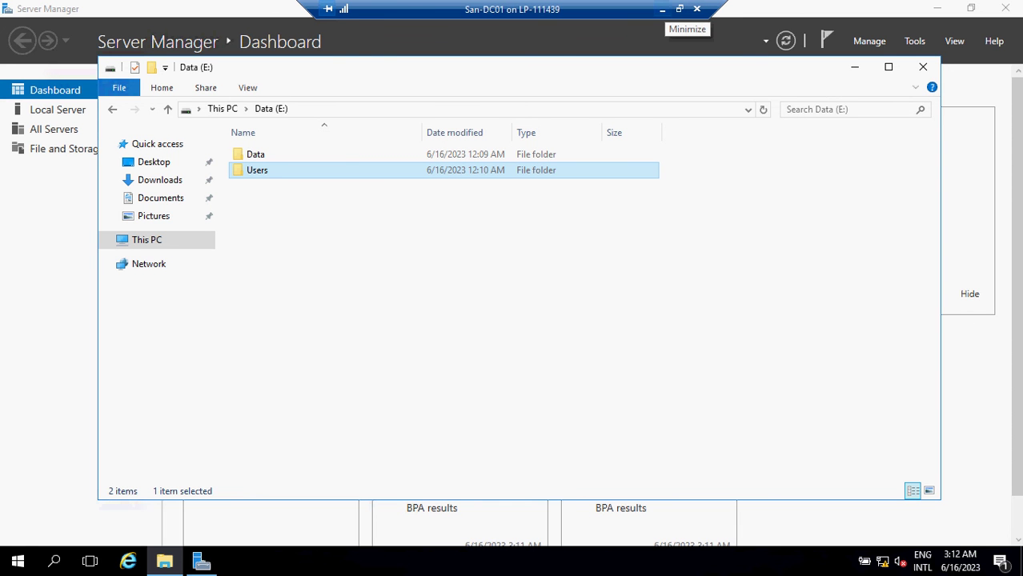
Minimize the remote desktop session and launch Snagit 8 from the local desktop.
{"action": "left_click", "coordinate": [662, 9]}
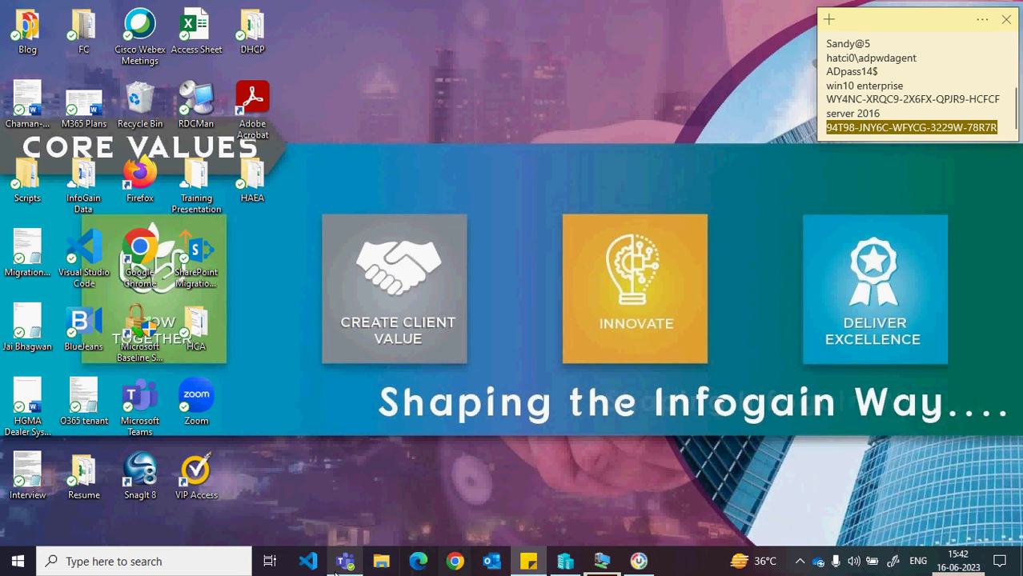
{"action": "left_click", "coordinate": [154, 474]}
{"action": "double_click", "coordinate": [140, 474]}
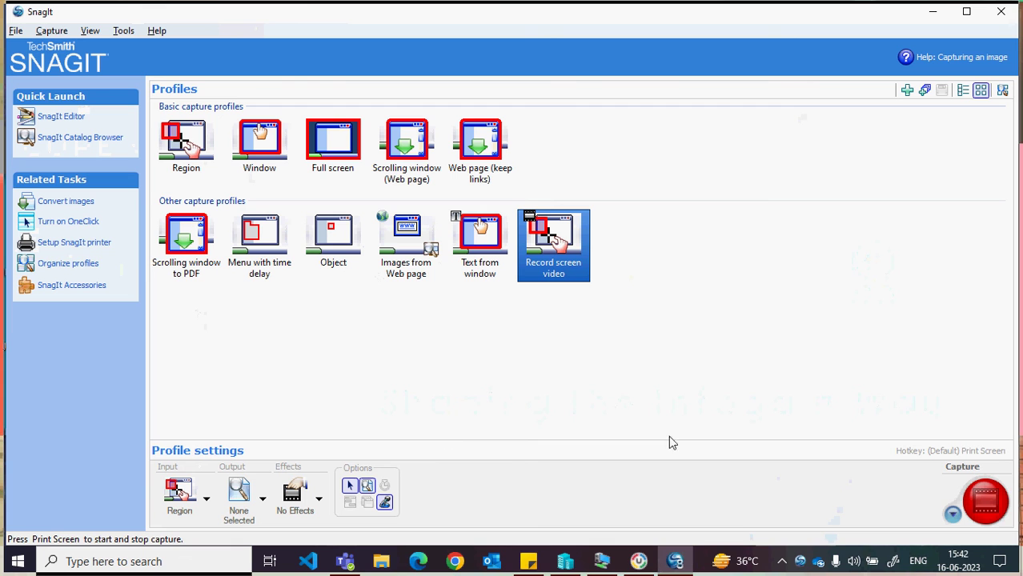